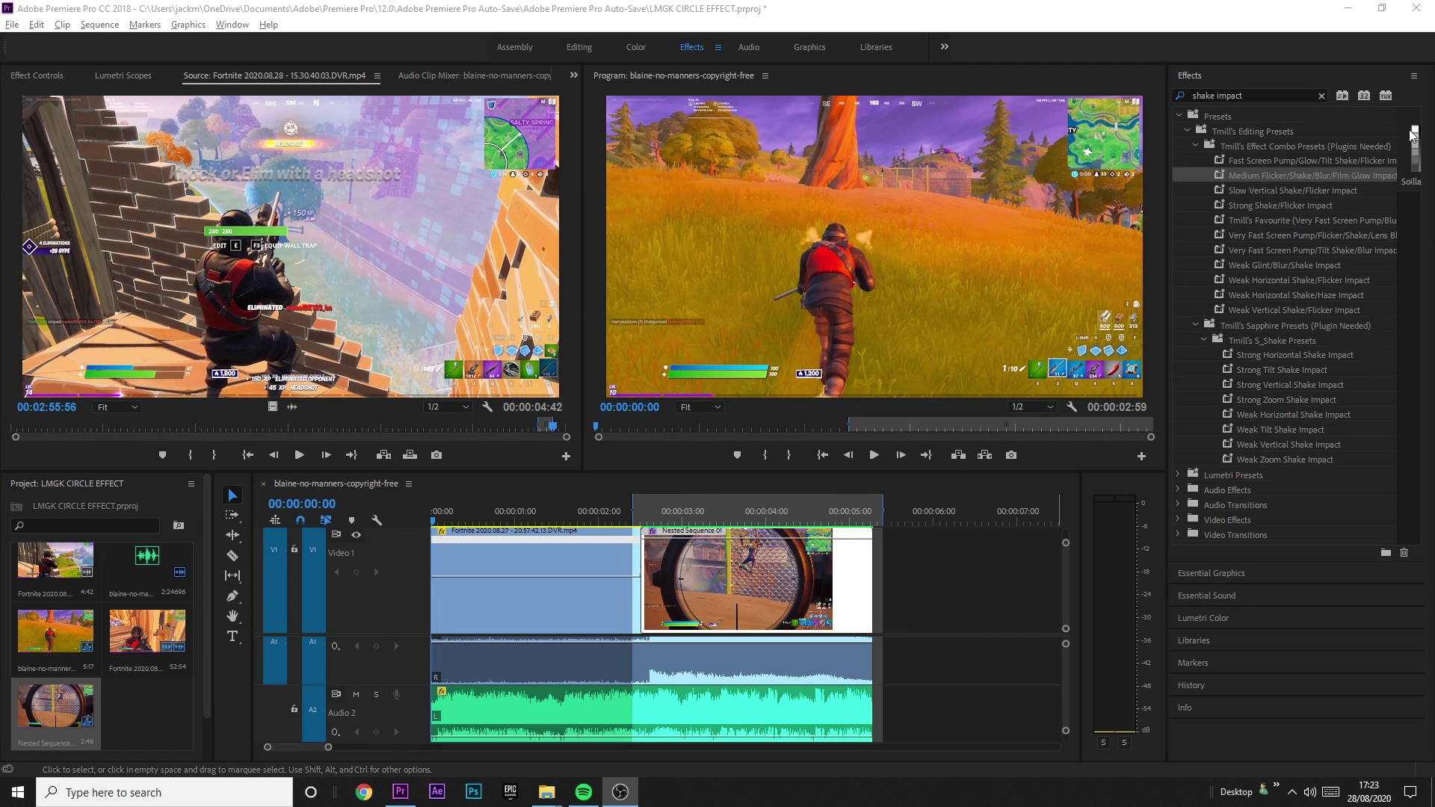
Clear the effects search and play the sequence from its start to review both clips
{"action": "left_click", "coordinate": [1322, 96]}
{"action": "left_click", "coordinate": [1179, 117]}
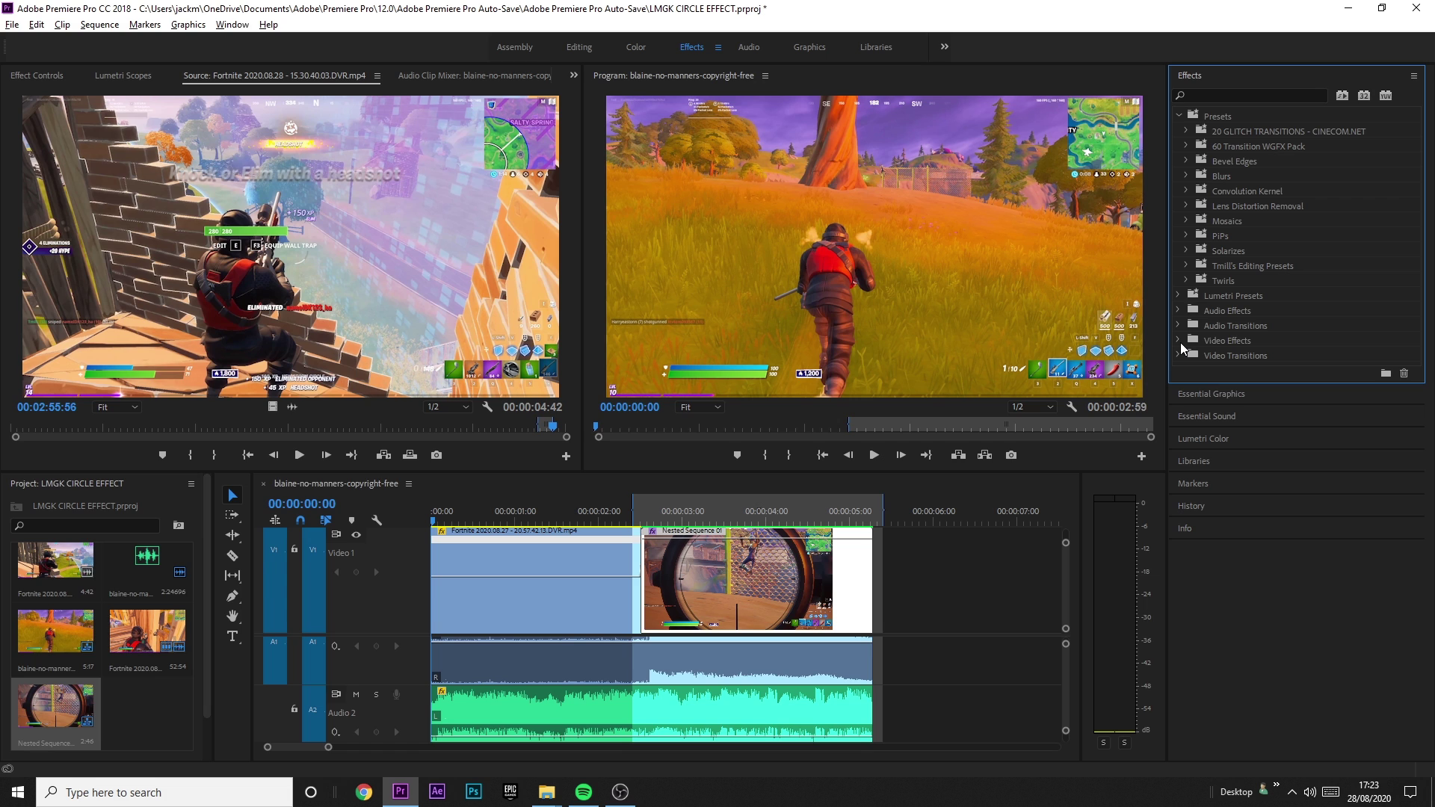
{"action": "left_click", "coordinate": [476, 535]}
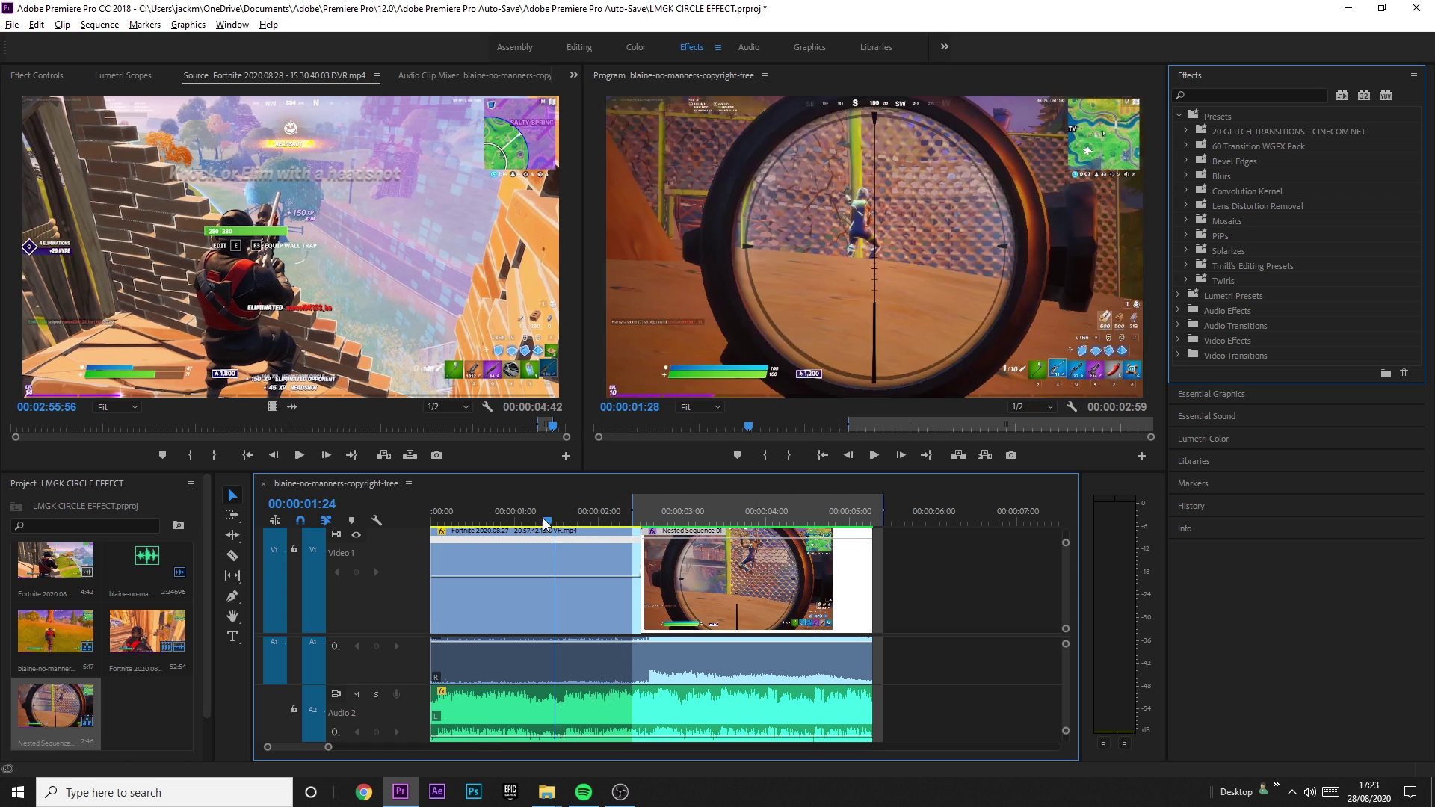
{"action": "key", "text": "minus"}
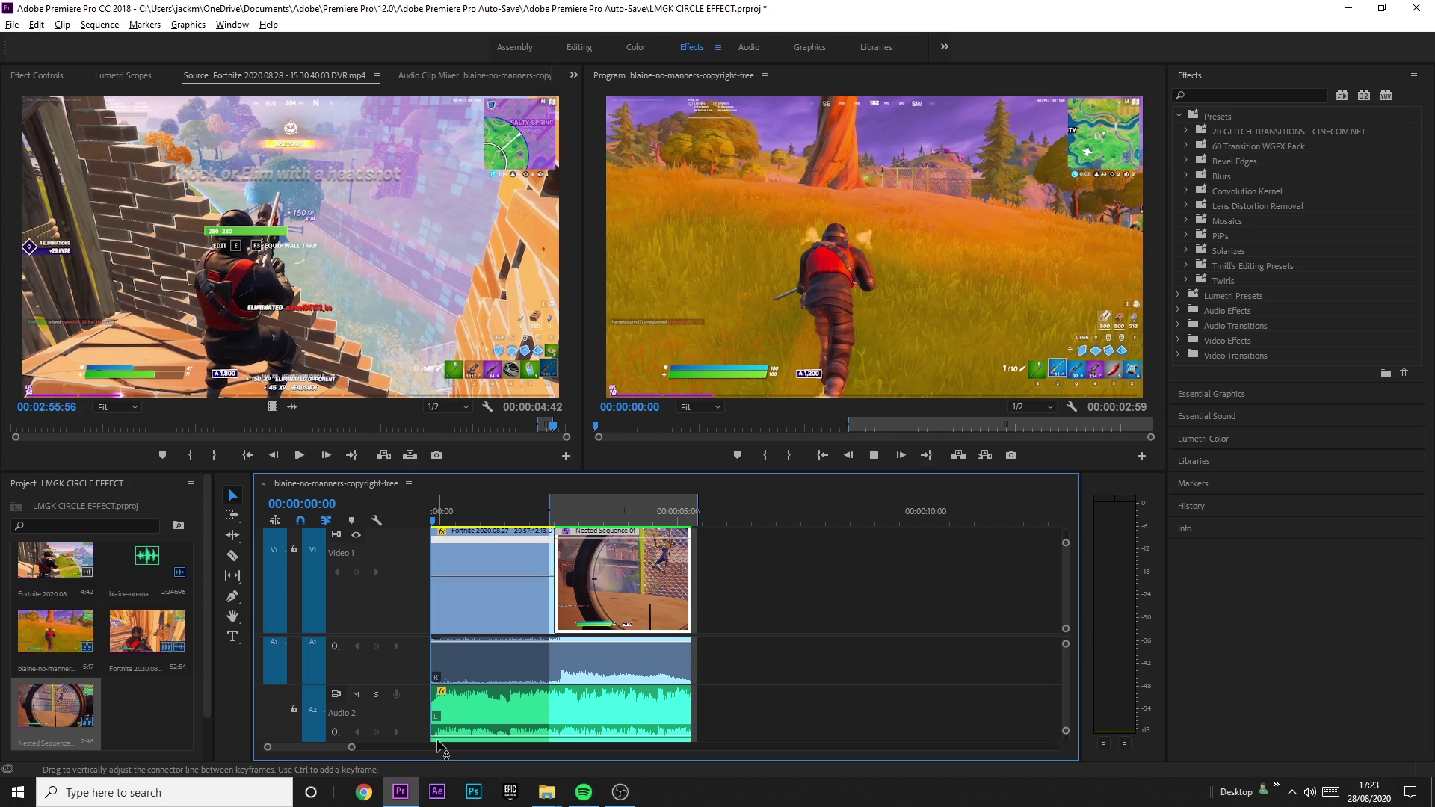
{"action": "key", "text": "space"}
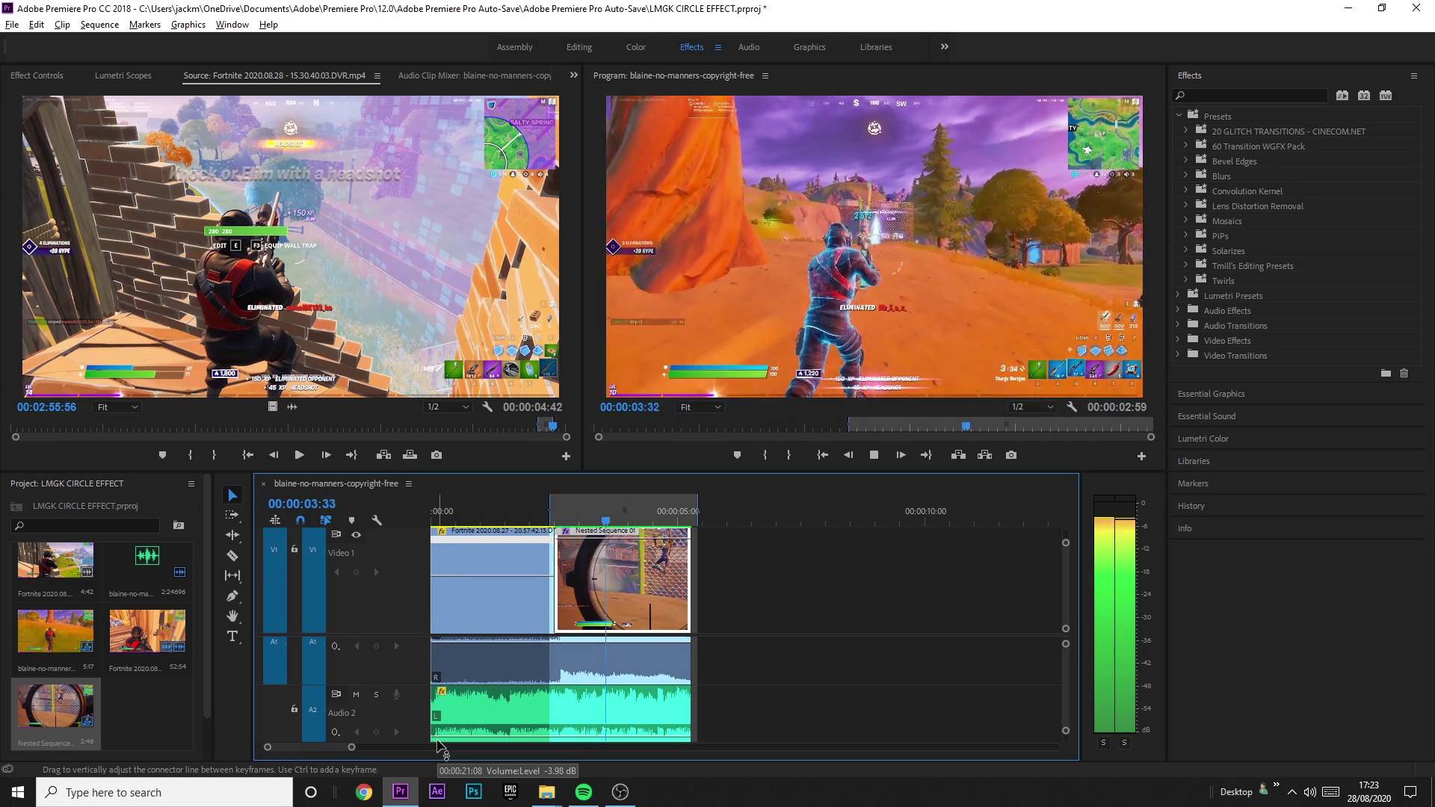
{"action": "key", "text": "space"}
{"action": "key", "text": "Home"}
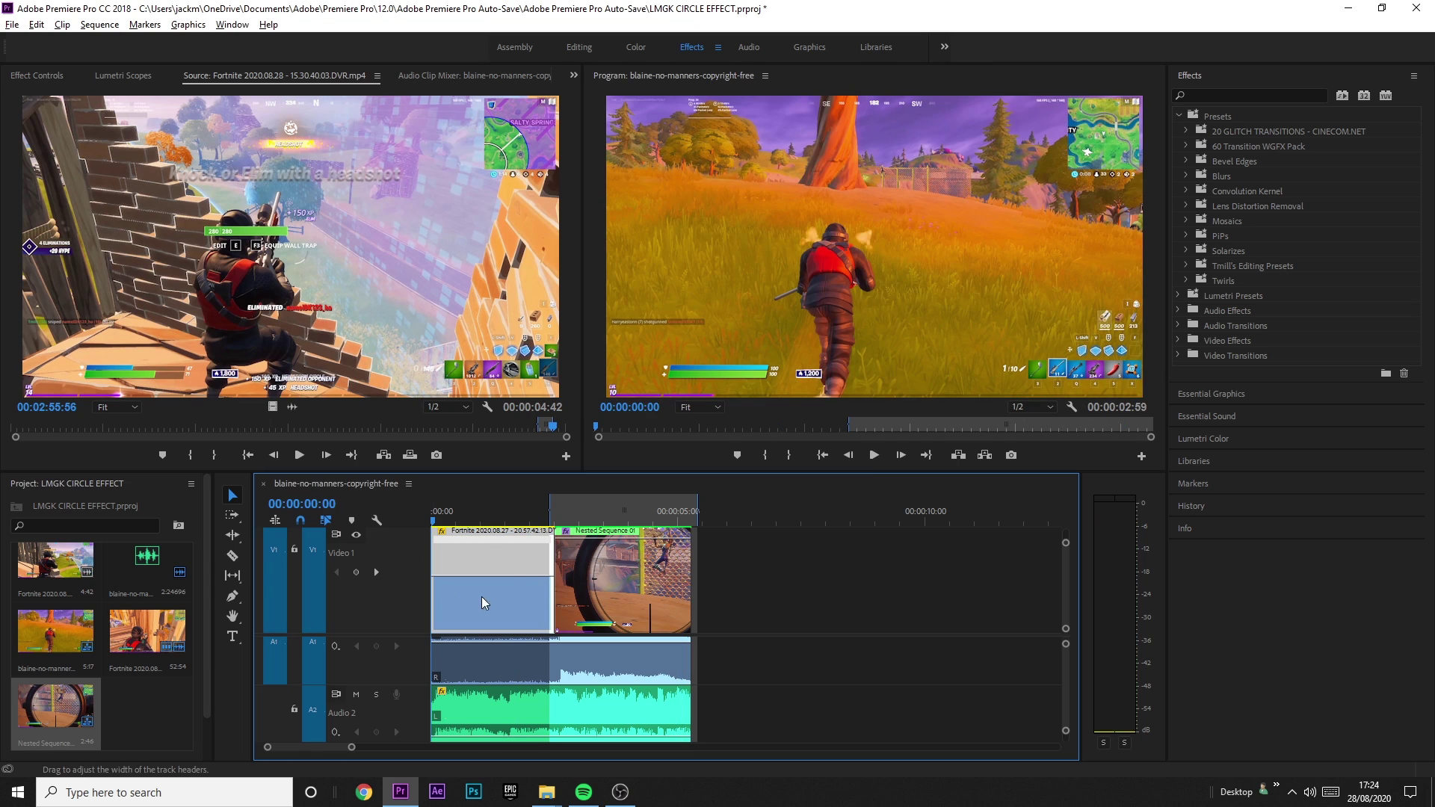
{"action": "double_click", "coordinate": [1283, 121]}
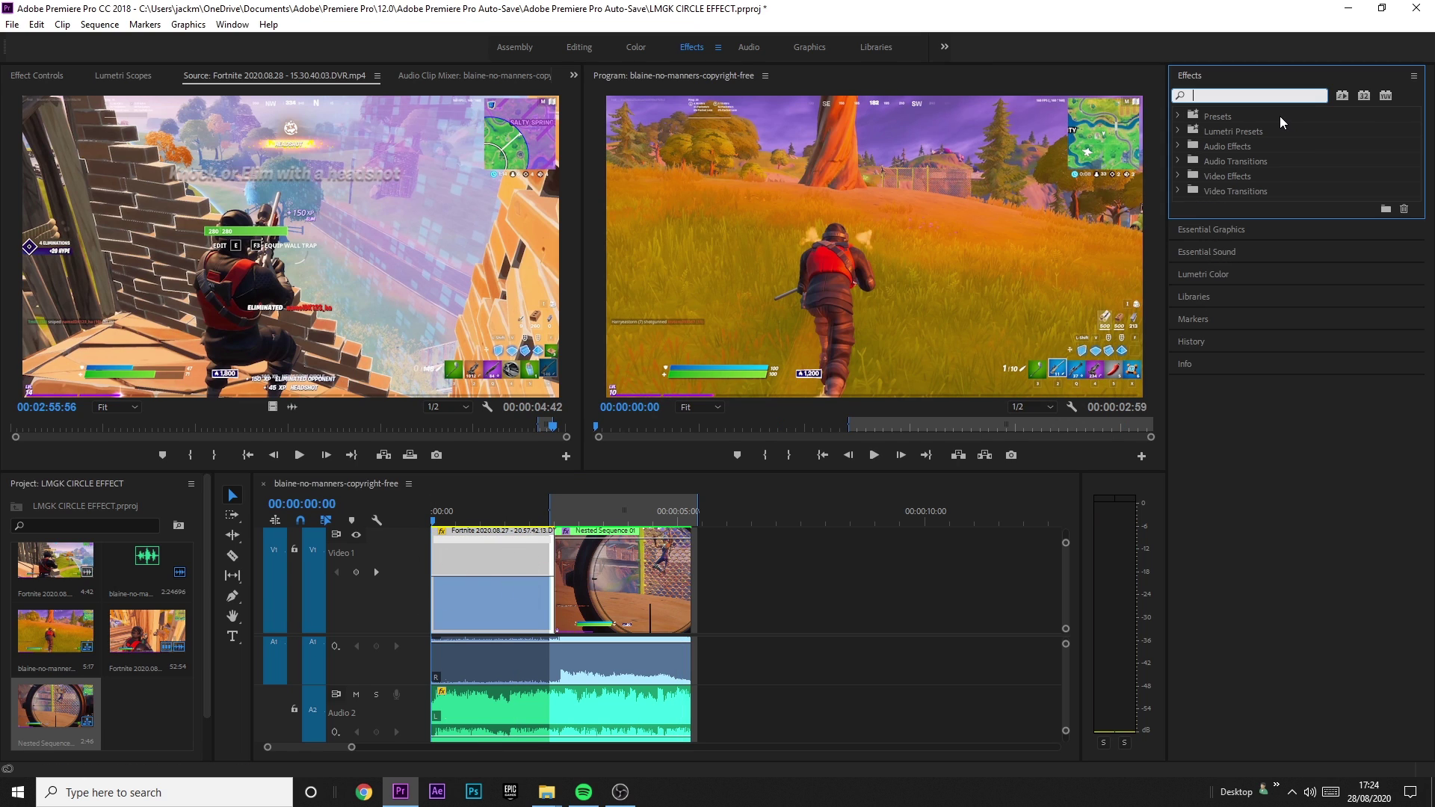
{"action": "type", "text": "s_monochrom"}
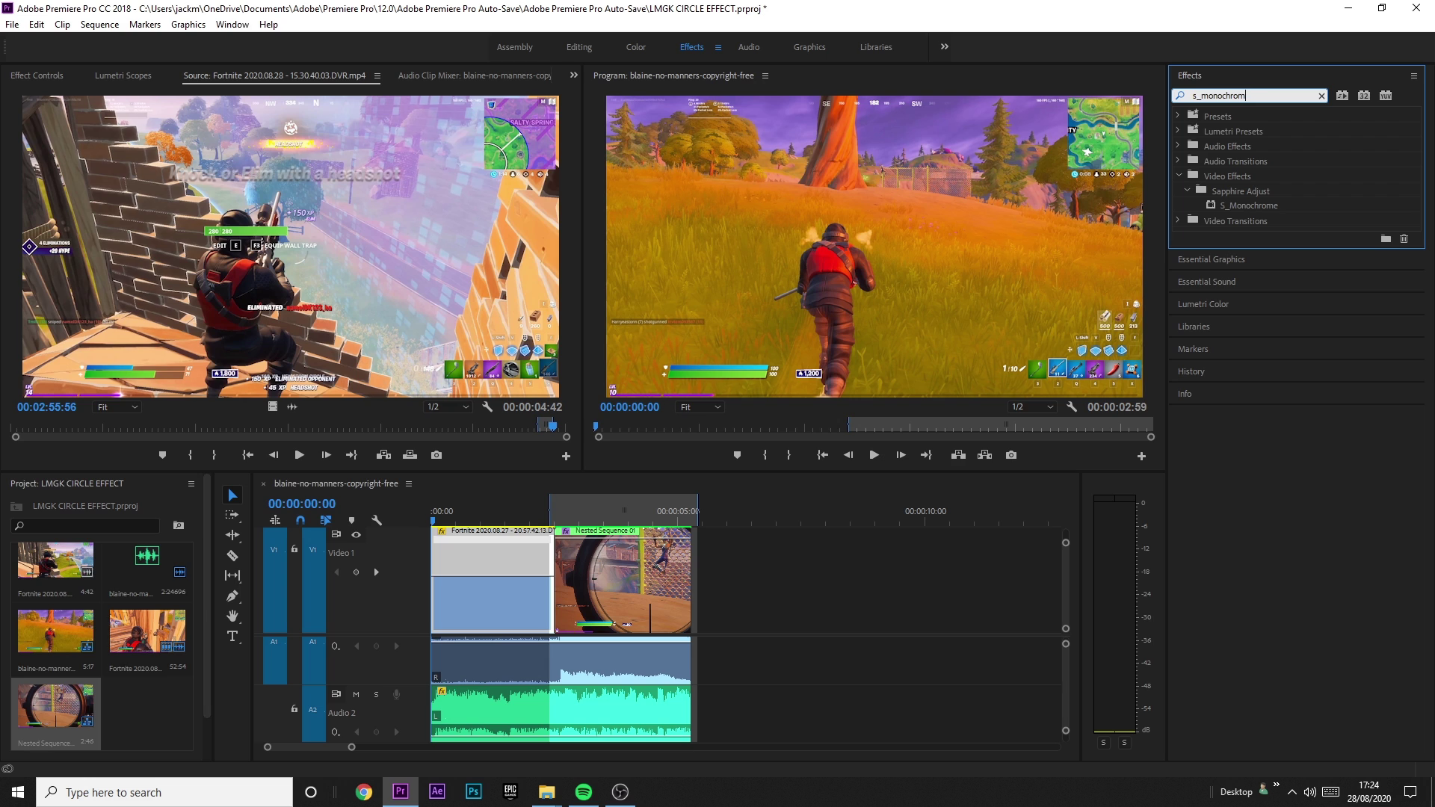
{"action": "key", "text": "BackSpace"}
{"action": "key", "text": "BackSpace"}
{"action": "key", "text": "BackSpace"}
{"action": "key", "text": "BackSpace"}
{"action": "key", "text": "BackSpace"}
{"action": "key", "text": "BackSpace"}
{"action": "key", "text": "BackSpace"}
{"action": "key", "text": "BackSpace"}
{"action": "key", "text": "BackSpace"}
{"action": "key", "text": "BackSpace"}
{"action": "key", "text": "BackSpace"}
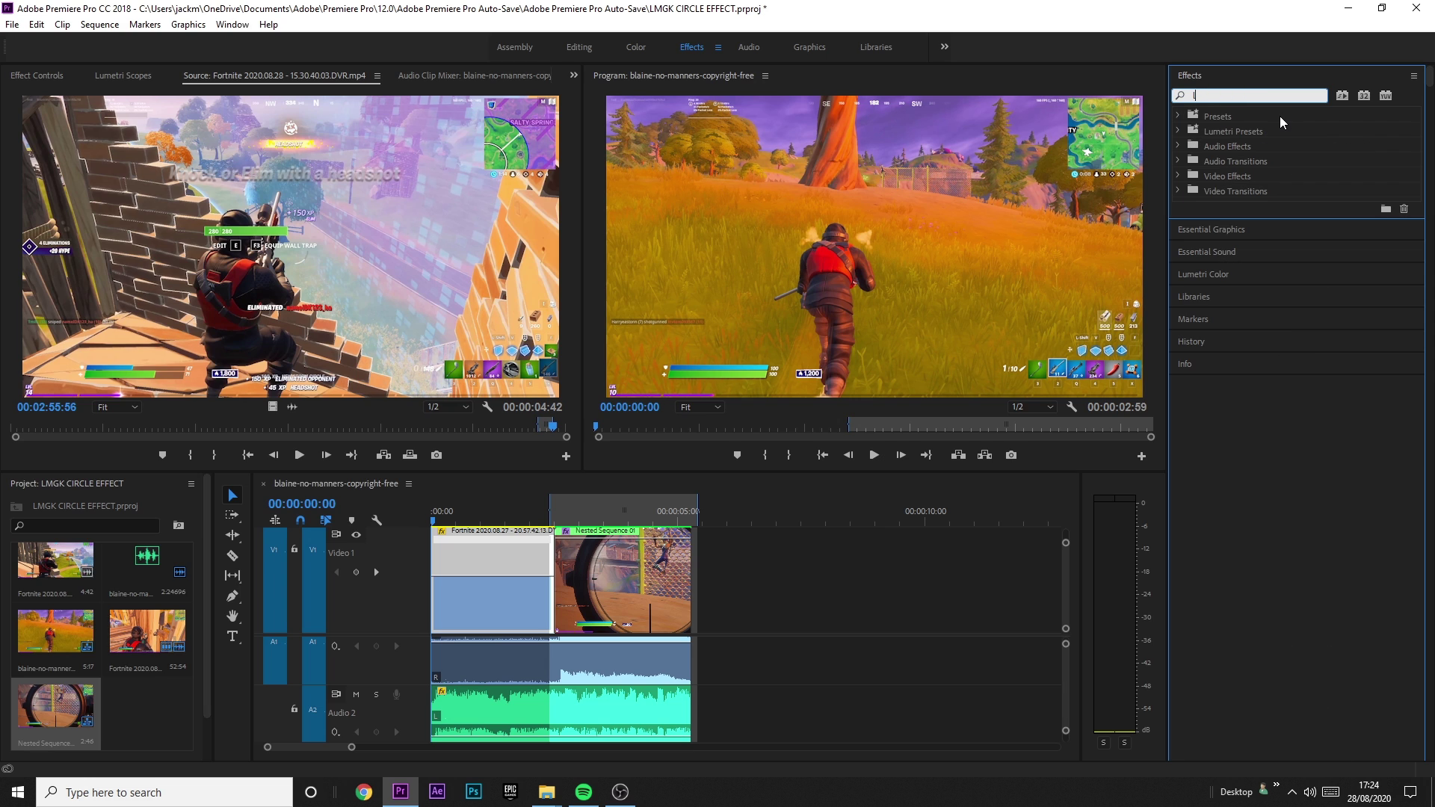
Find the Lumetri Color effect and apply it to the first Fortnite clip
{"action": "type", "text": "lumetri color"}
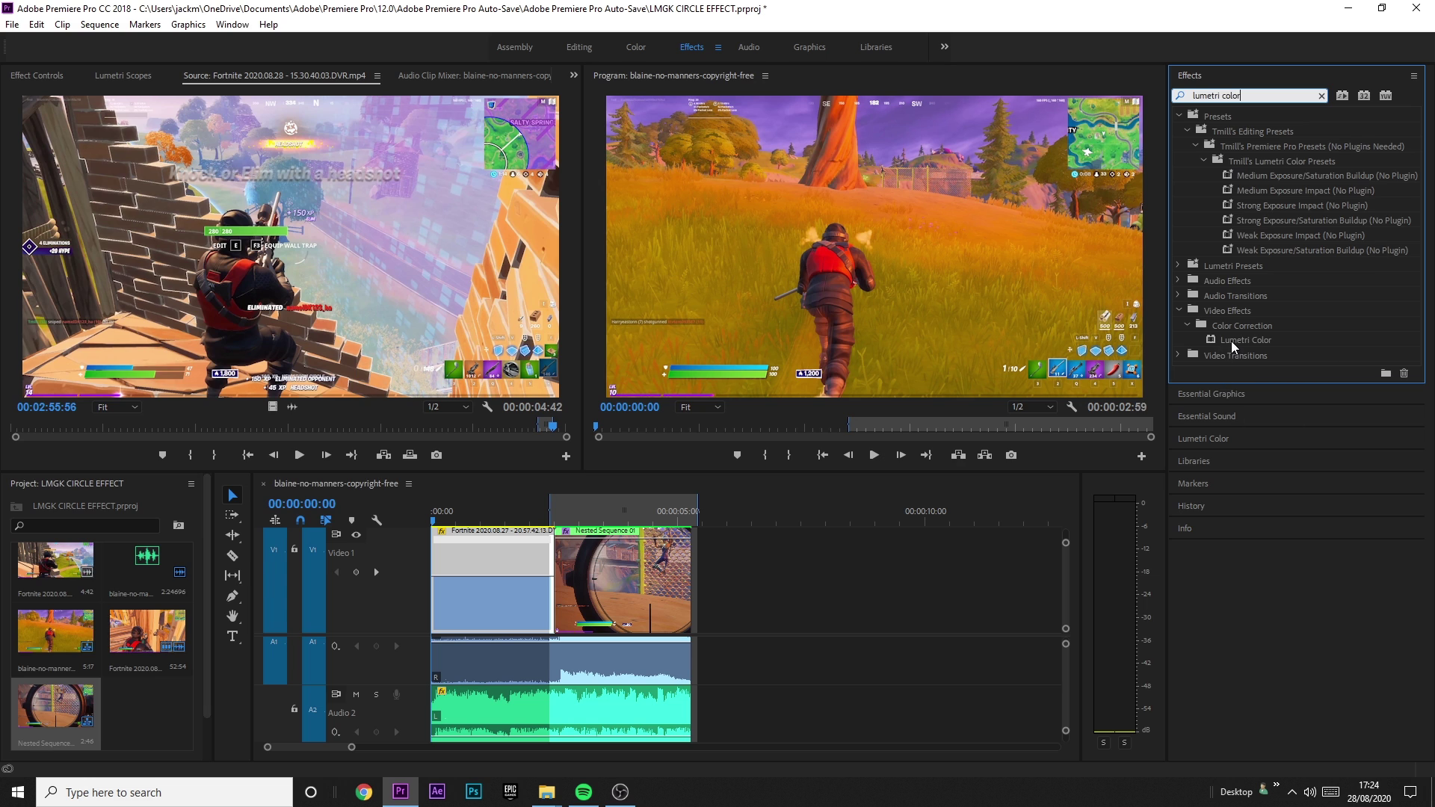
{"action": "left_click_drag", "start_coordinate": [1233, 345], "coordinate": [632, 562]}
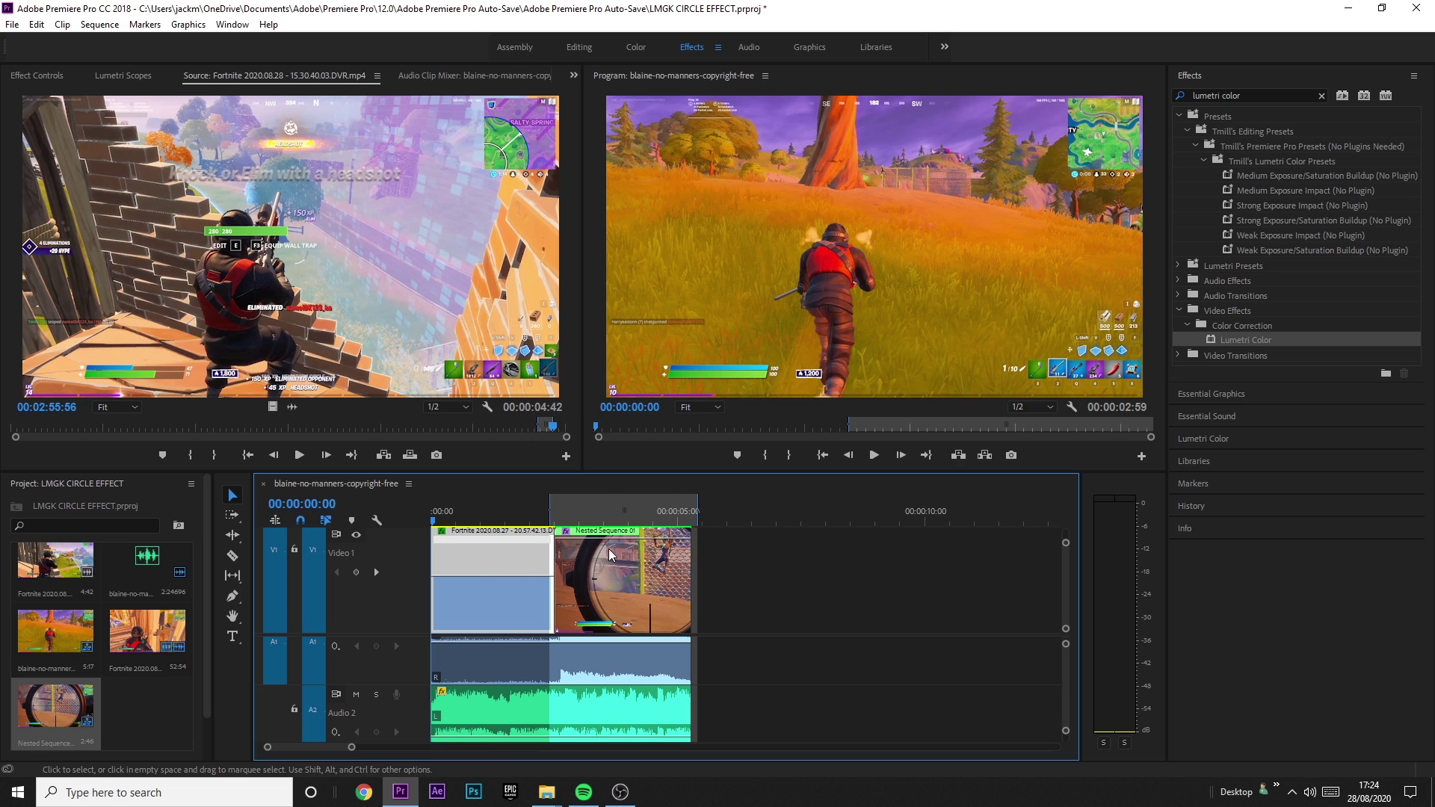
Turn on keyframing for the Lumetri Color Basic Correction Saturation at the start of the first clip
{"action": "left_click", "coordinate": [36, 75]}
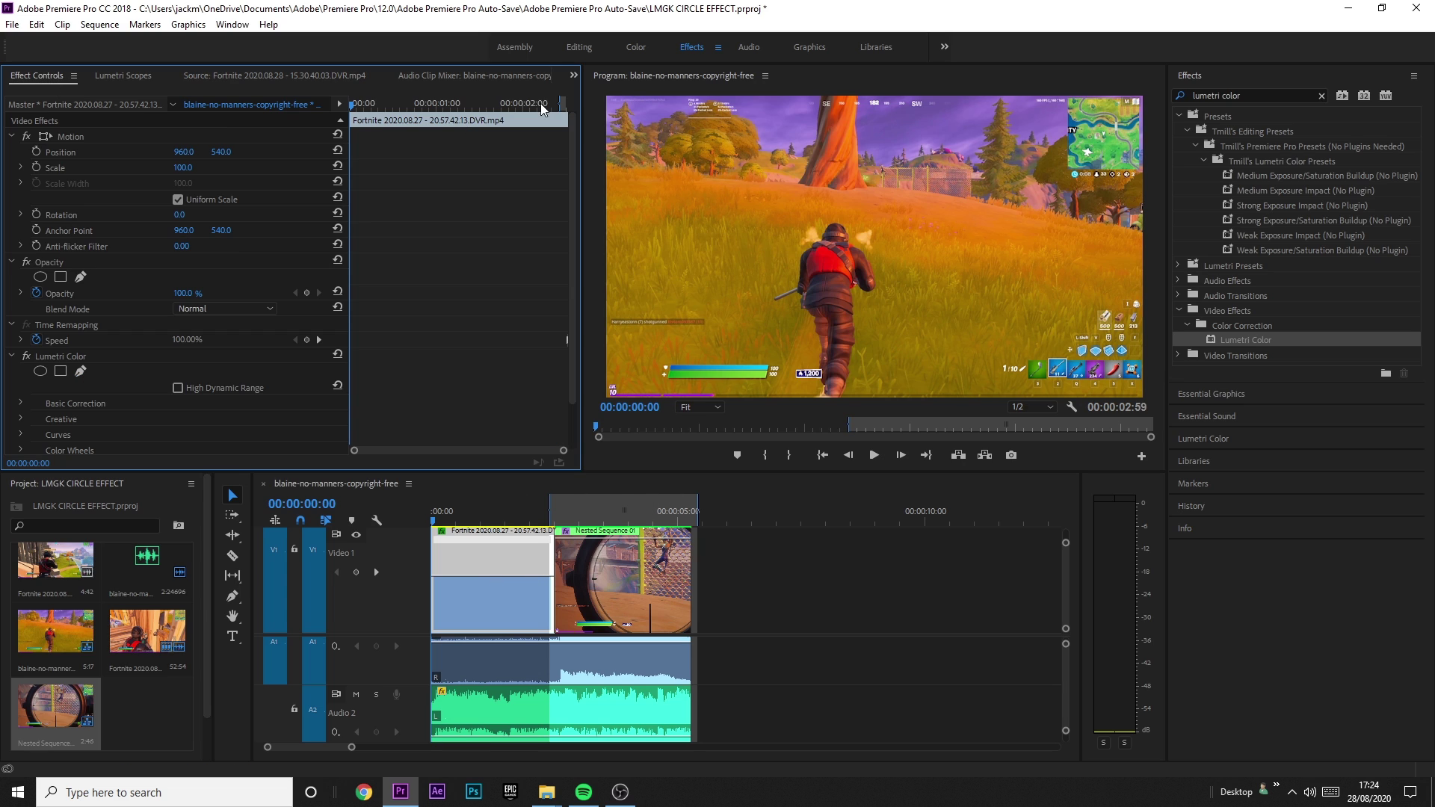
{"action": "scroll", "coordinate": [224, 299], "scroll_direction": "down", "scroll_amount": 2}
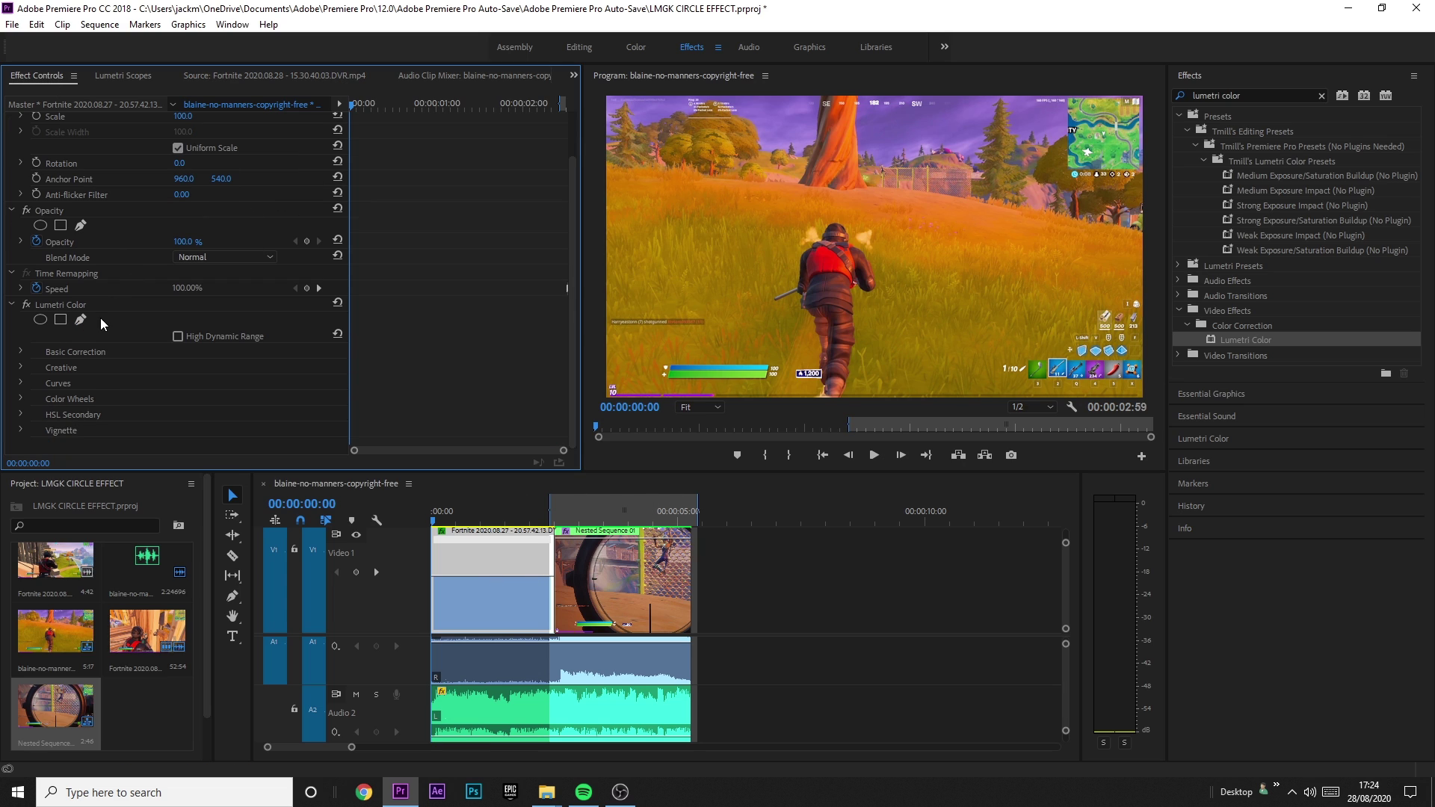
{"action": "left_click", "coordinate": [22, 355]}
{"action": "scroll", "coordinate": [99, 370], "scroll_direction": "down", "scroll_amount": 6}
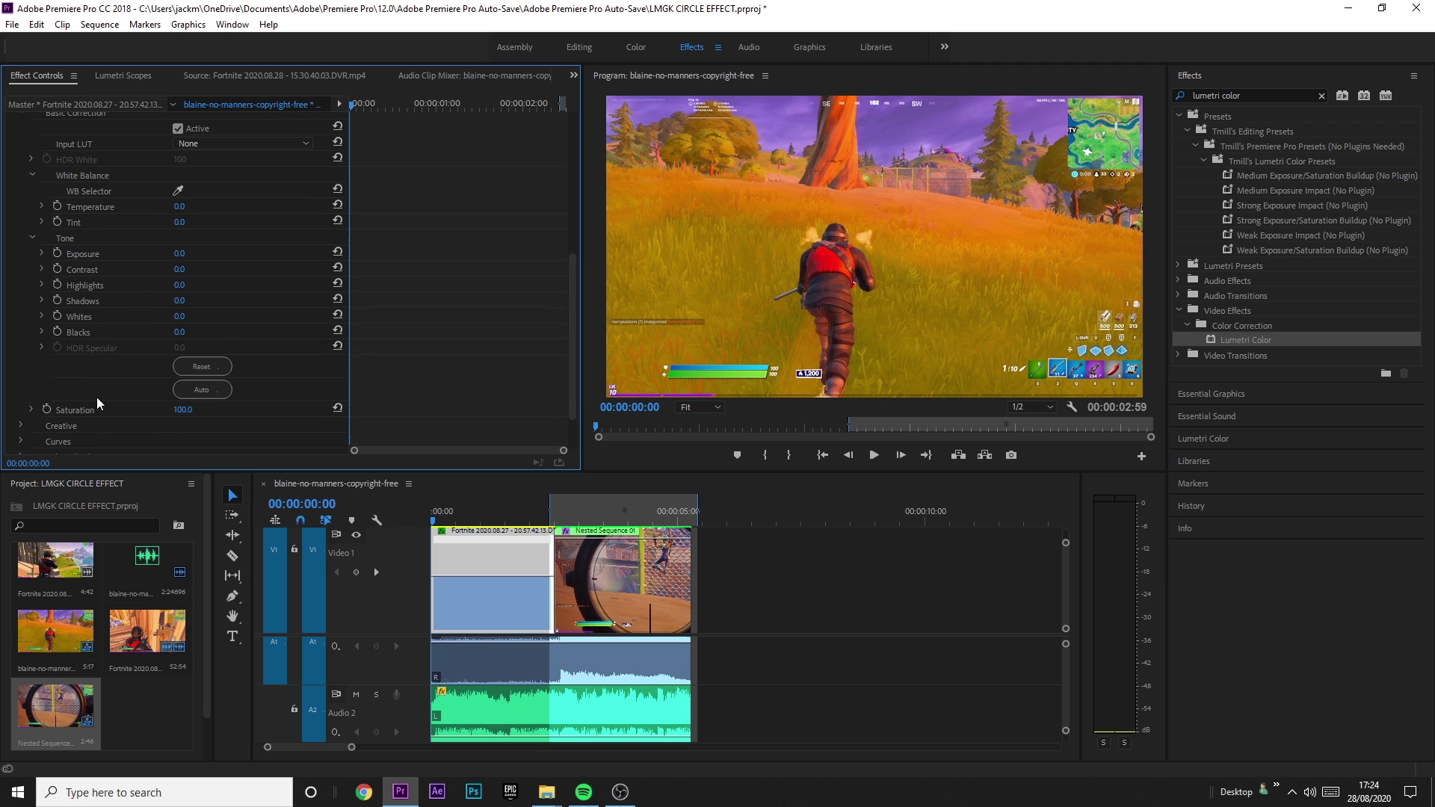
{"action": "scroll", "coordinate": [97, 399], "scroll_direction": "down", "scroll_amount": 2}
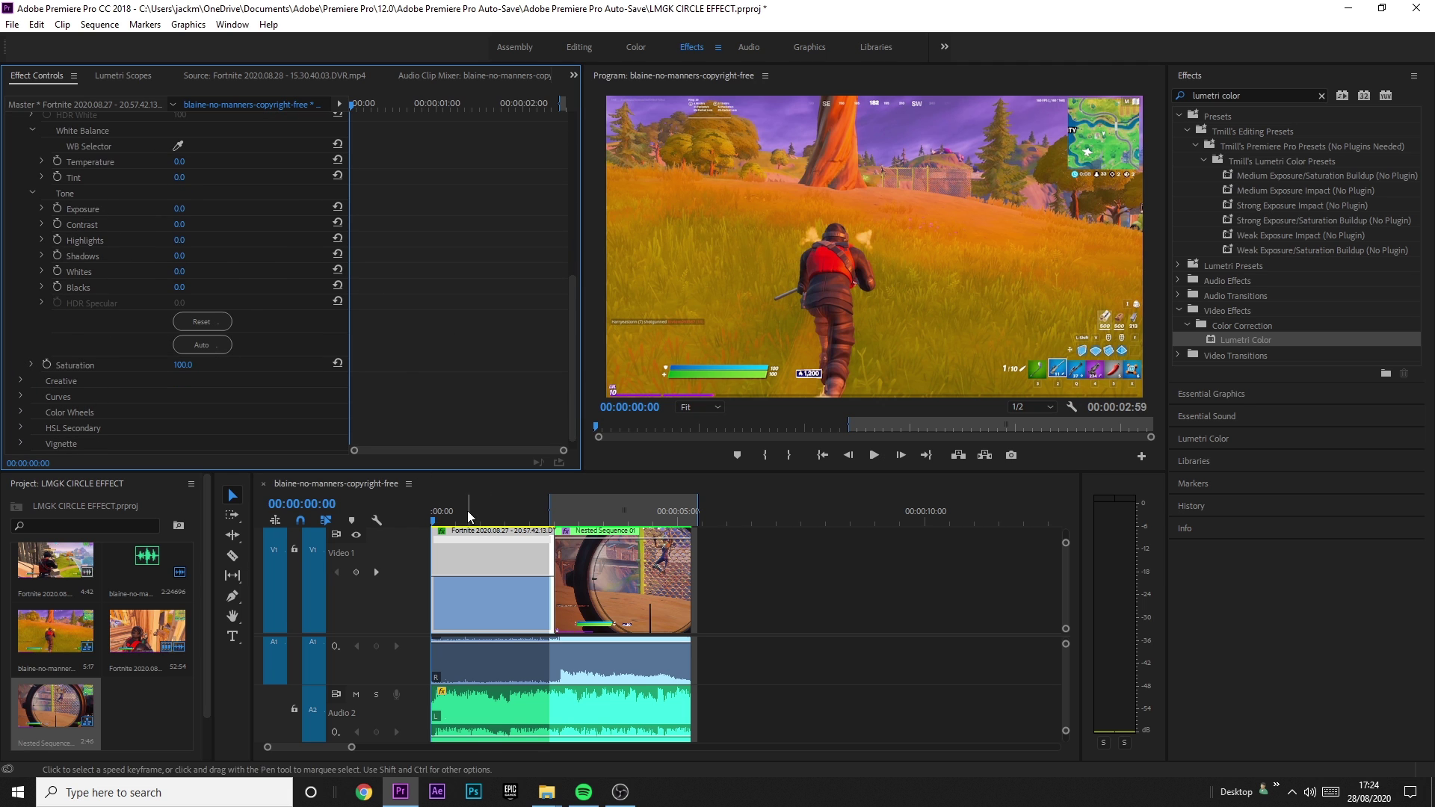
{"action": "left_click", "coordinate": [414, 511]}
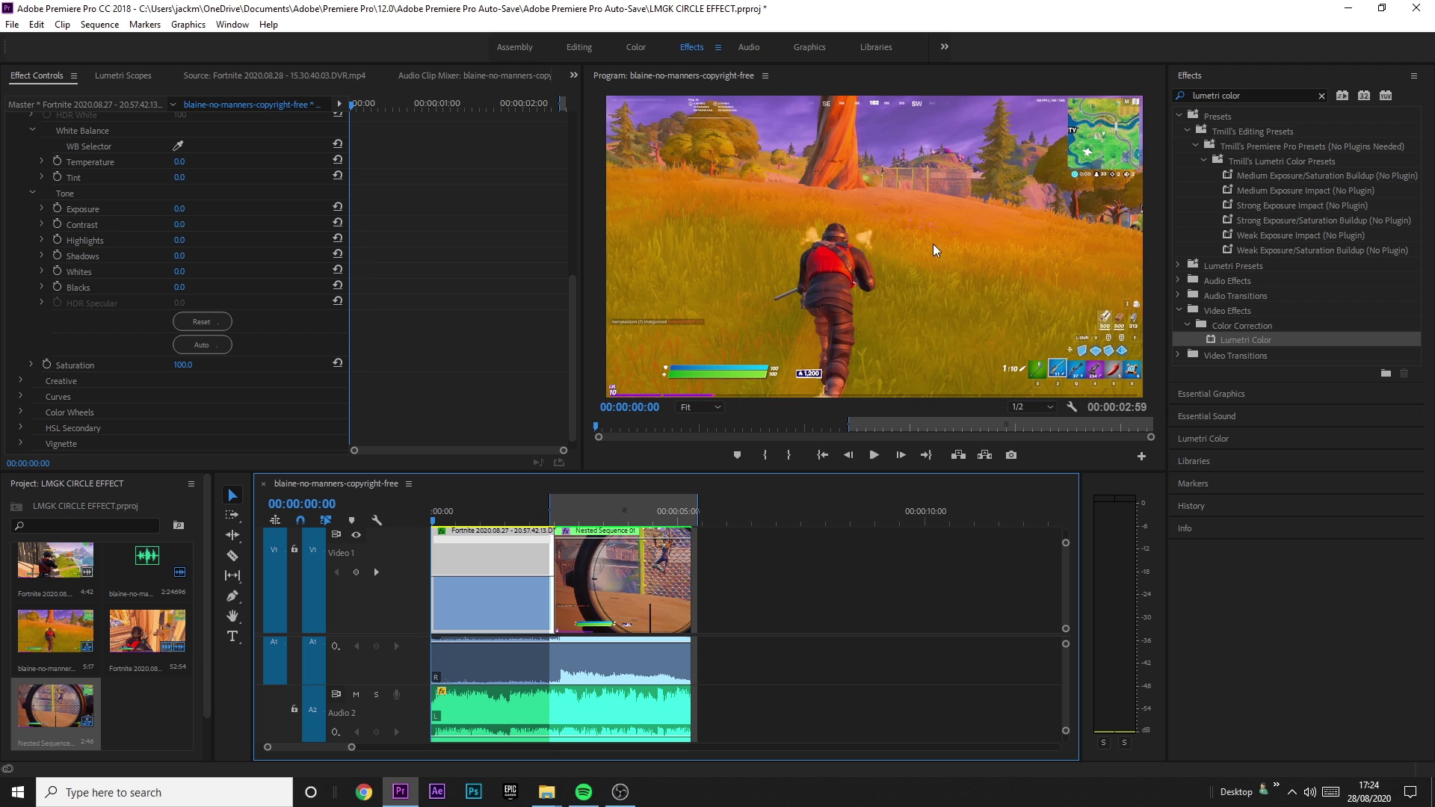
{"action": "left_click", "coordinate": [49, 361]}
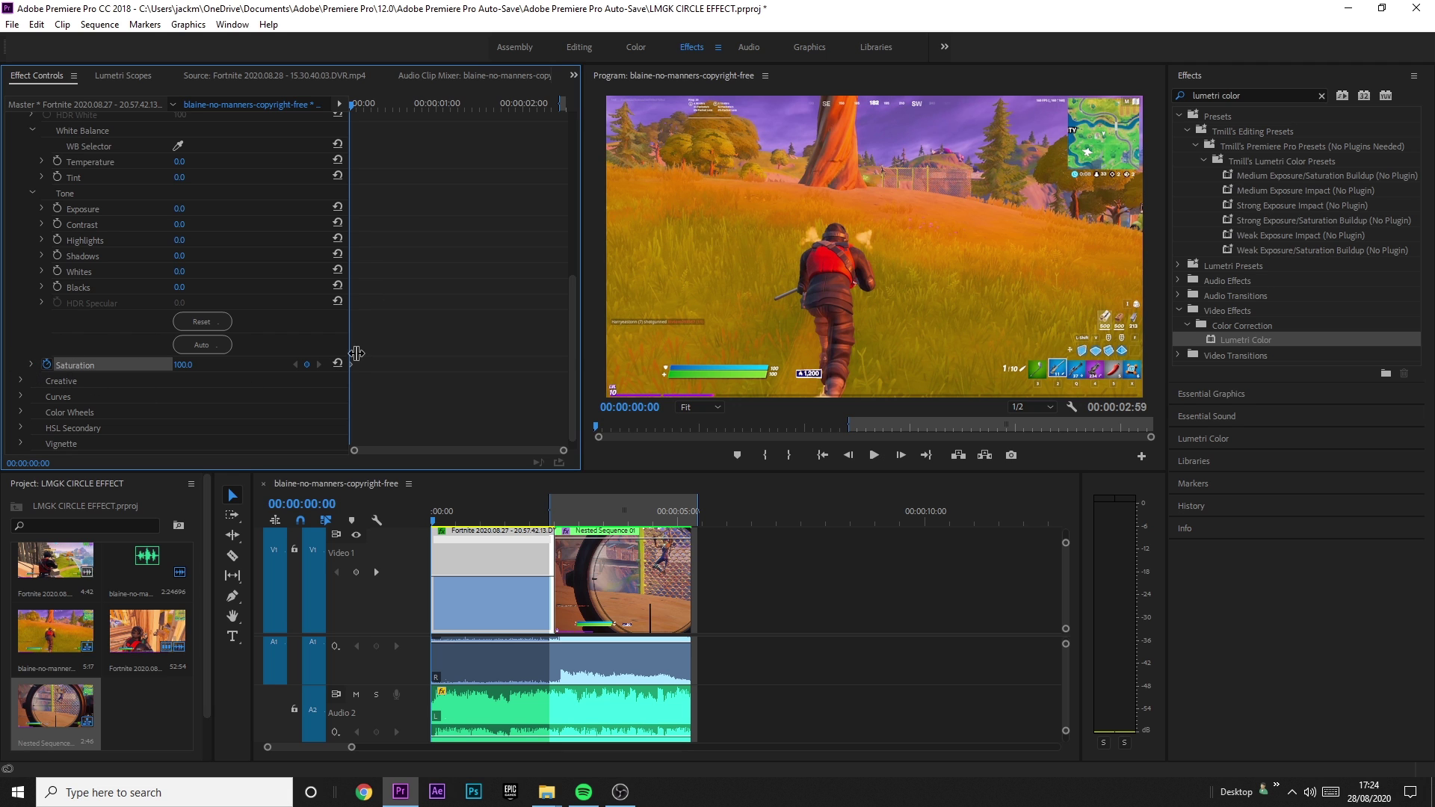
Add a Saturation keyframe of 25 at the end of the first clip, at 00:00:02:31
{"action": "left_click_drag", "start_coordinate": [352, 105], "coordinate": [571, 118]}
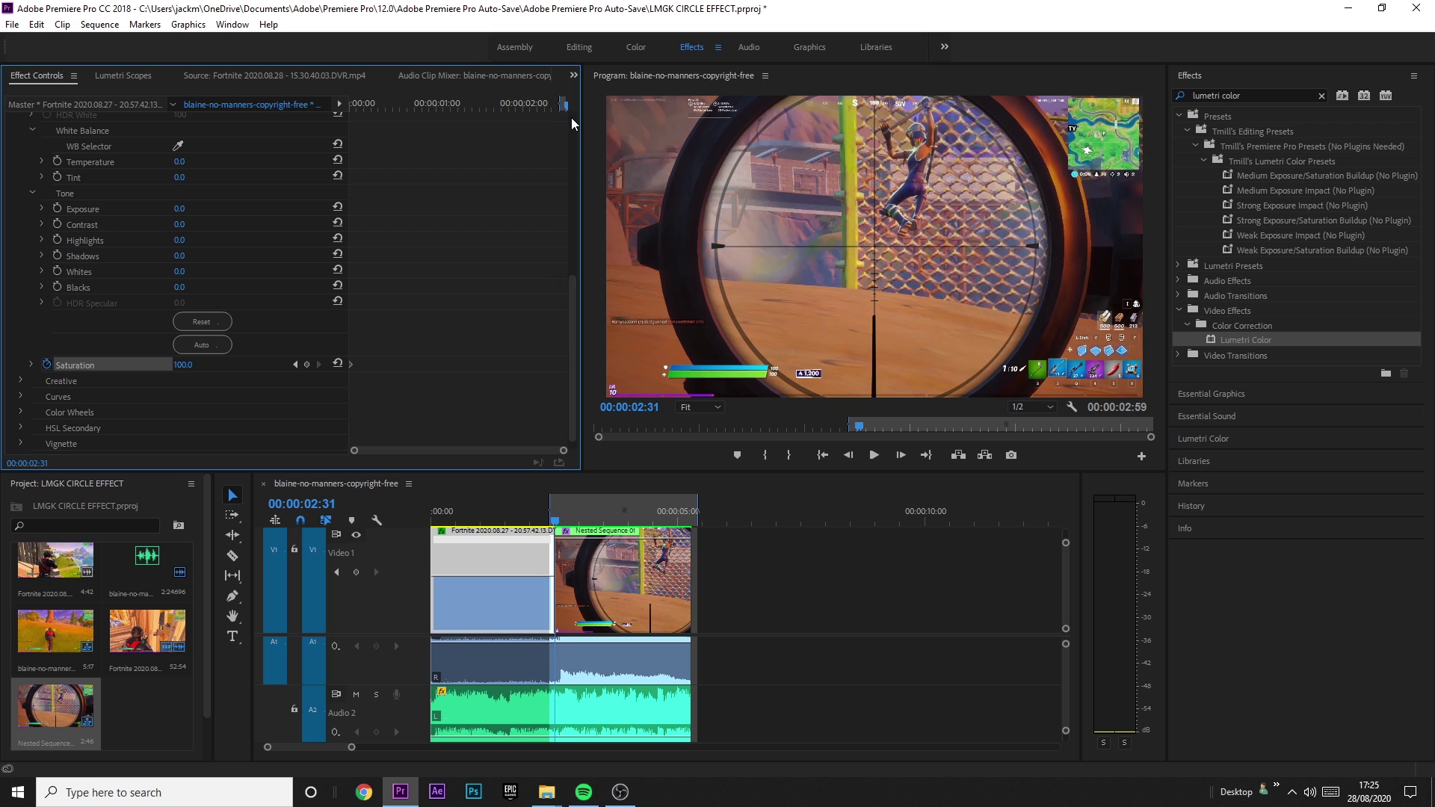
{"action": "scroll", "coordinate": [593, 551], "scroll_direction": "up", "scroll_amount": 3}
{"action": "scroll", "coordinate": [593, 550], "scroll_direction": "up", "scroll_amount": 2}
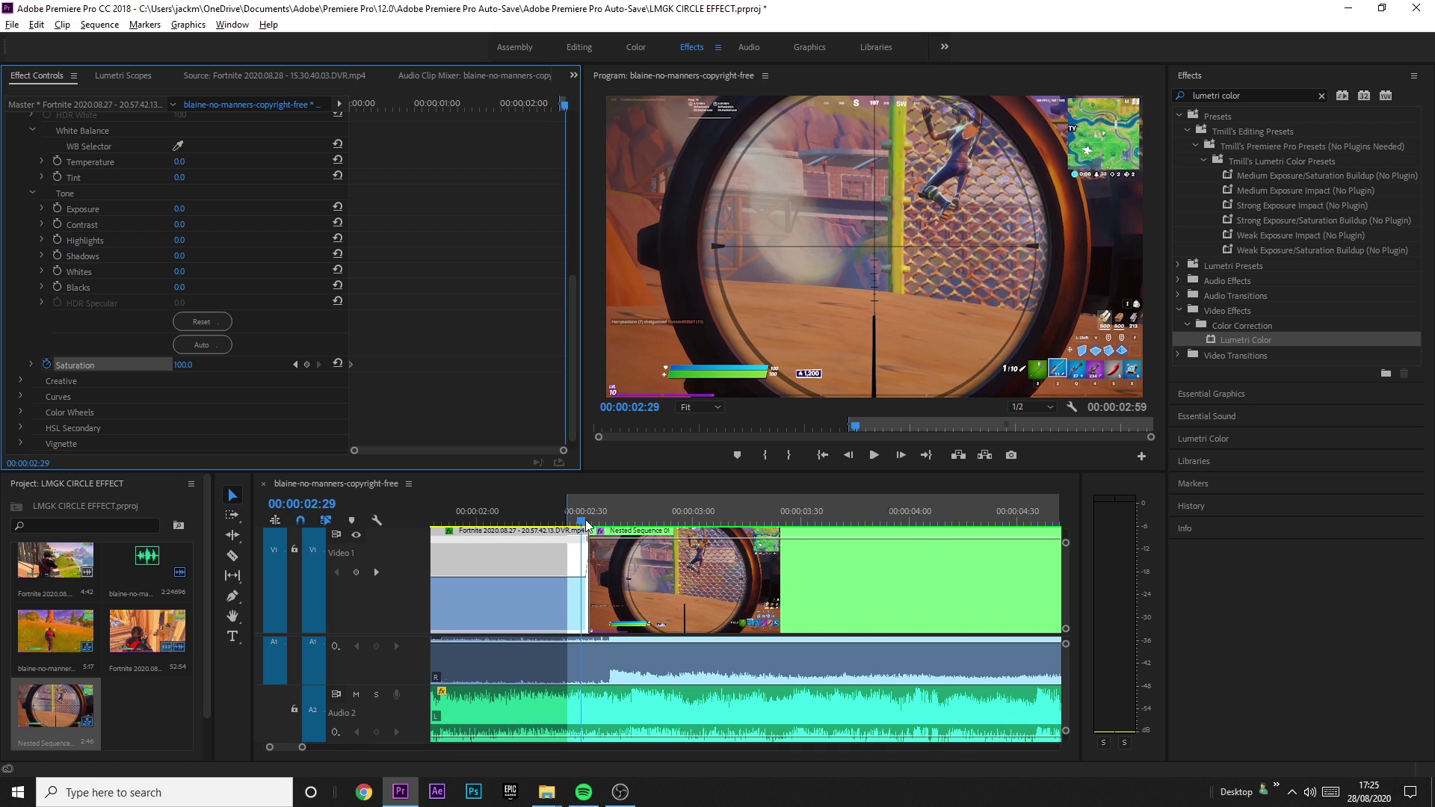
{"action": "left_click", "coordinate": [586, 523]}
{"action": "left_click_drag", "start_coordinate": [585, 523], "coordinate": [589, 523]}
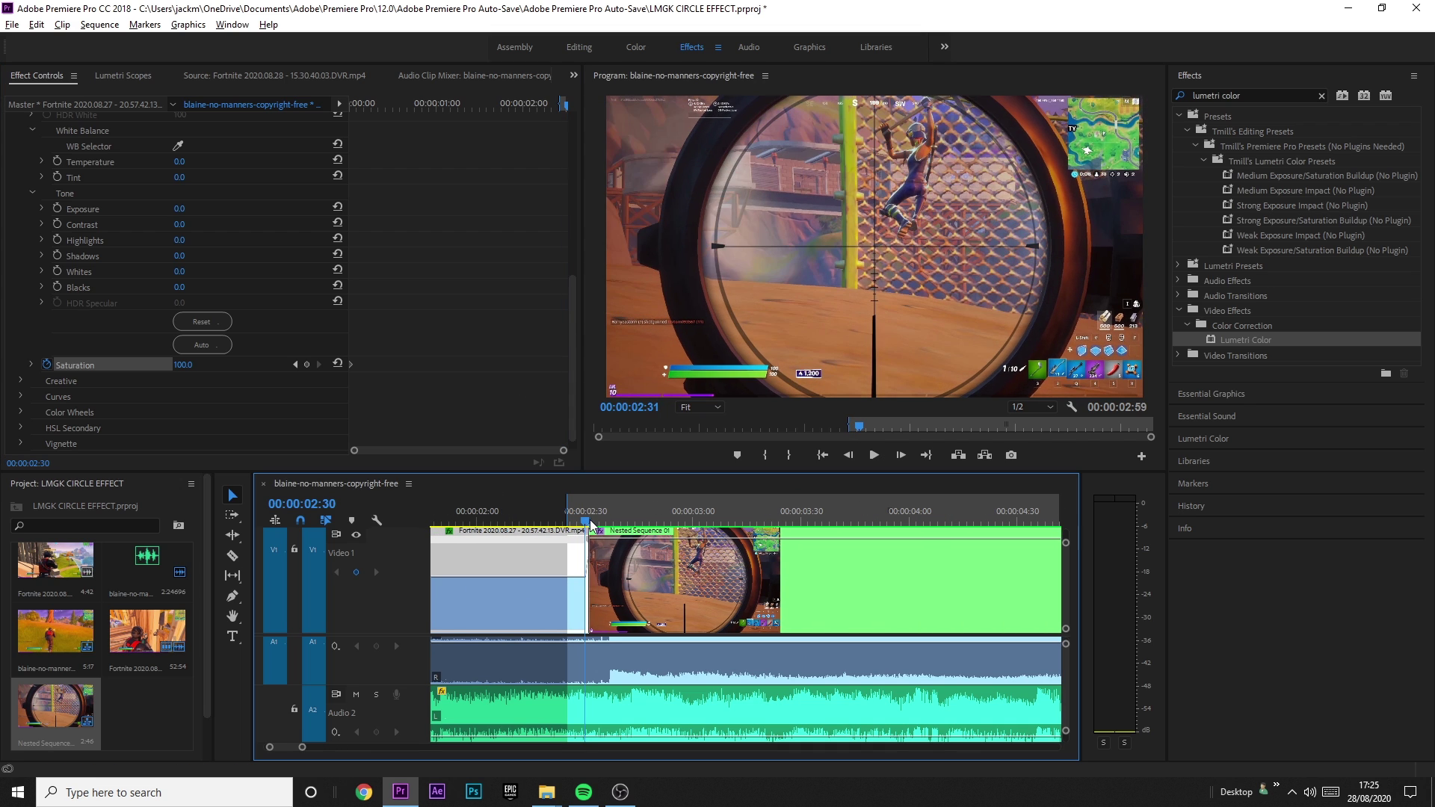
{"action": "left_click_drag", "start_coordinate": [182, 364], "coordinate": [172, 365]}
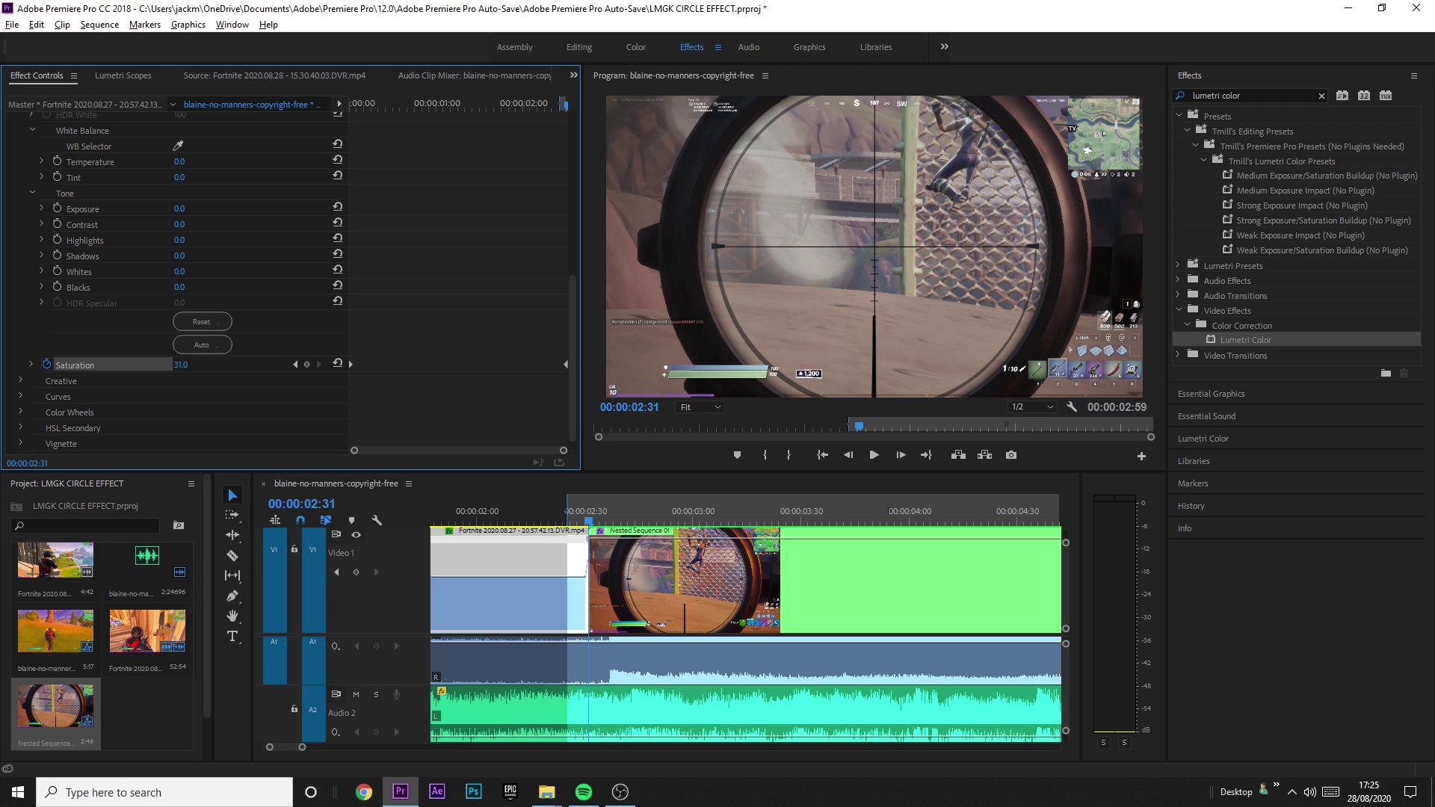
{"action": "left_click", "coordinate": [181, 365]}
{"action": "type", "text": "25"}
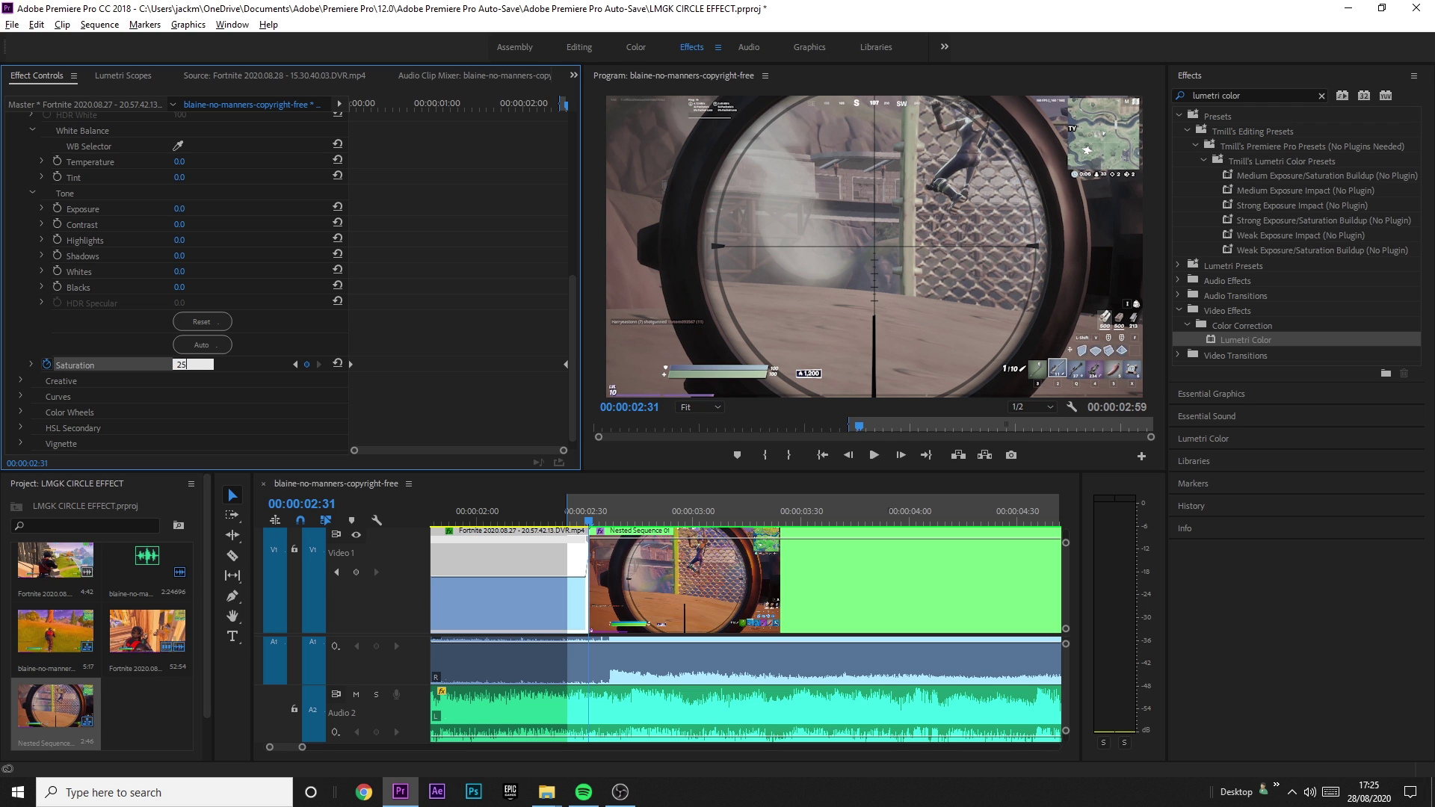
{"action": "key", "text": "Return"}
Return to the start of the sequence and show the Opacity keyframes on the first clip
{"action": "left_click", "coordinate": [508, 490]}
{"action": "key", "text": "Home"}
{"action": "key", "text": "backslash"}
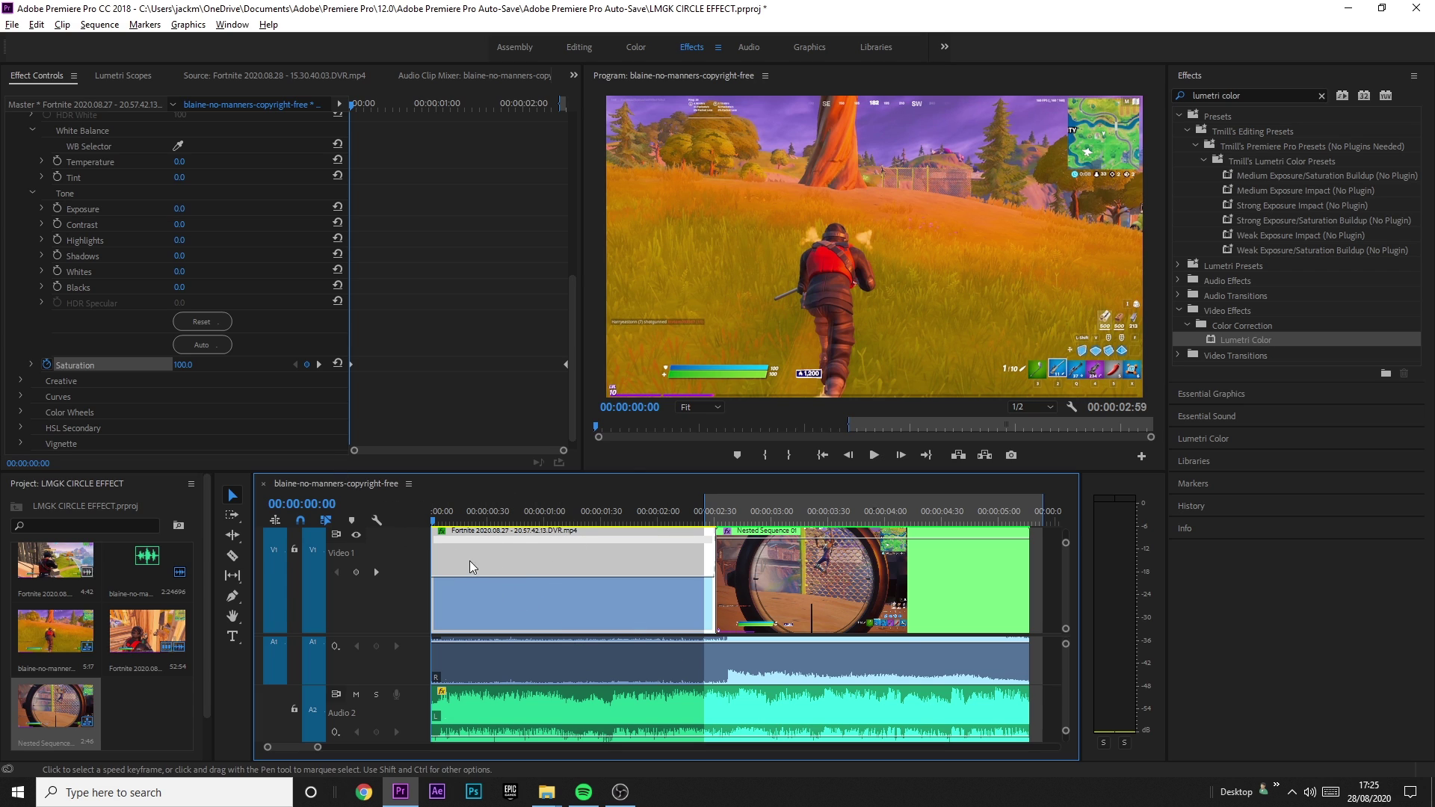
{"action": "scroll", "coordinate": [471, 553], "scroll_direction": "down", "scroll_amount": 2}
{"action": "right_click", "coordinate": [482, 541]}
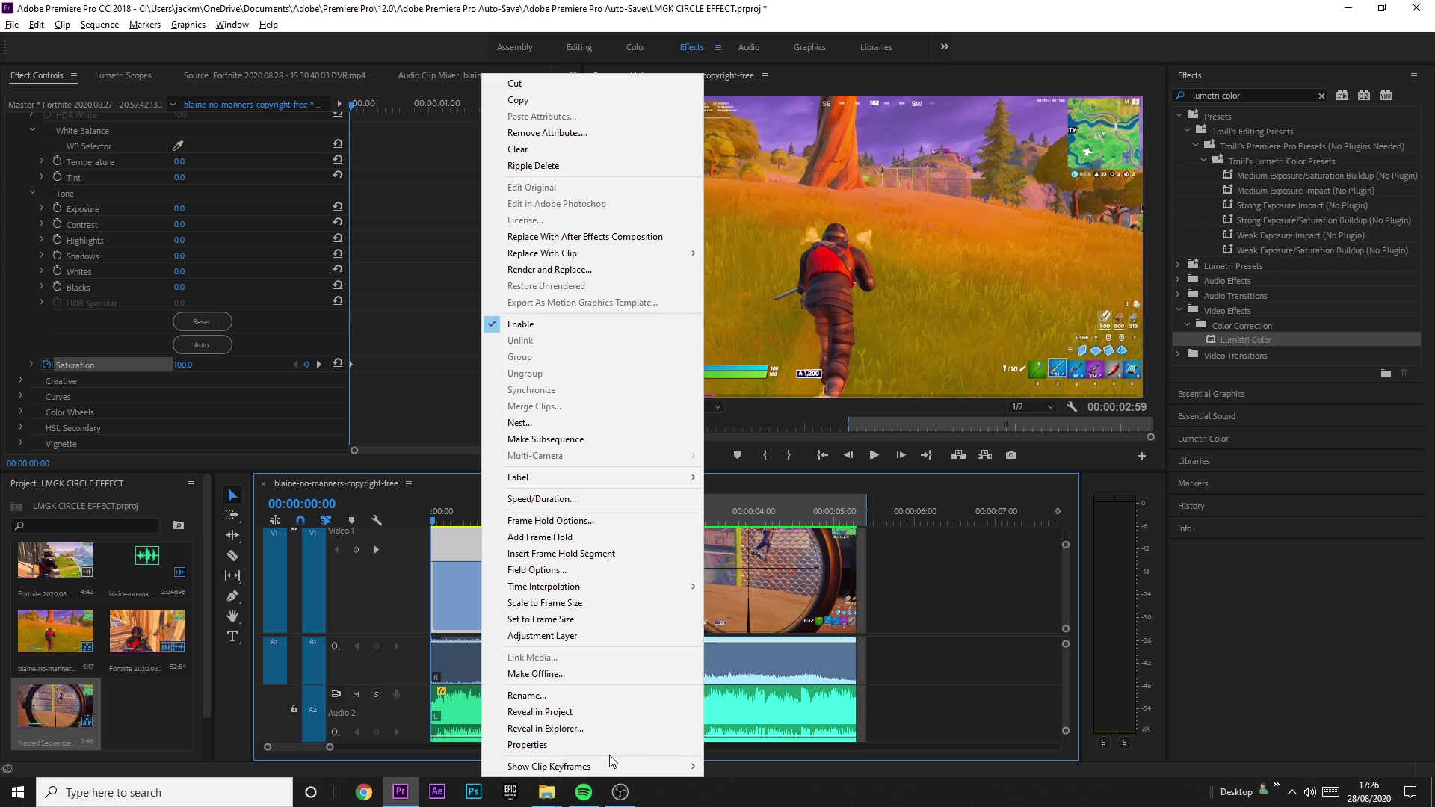
{"action": "mouse_move", "coordinate": [630, 774]}
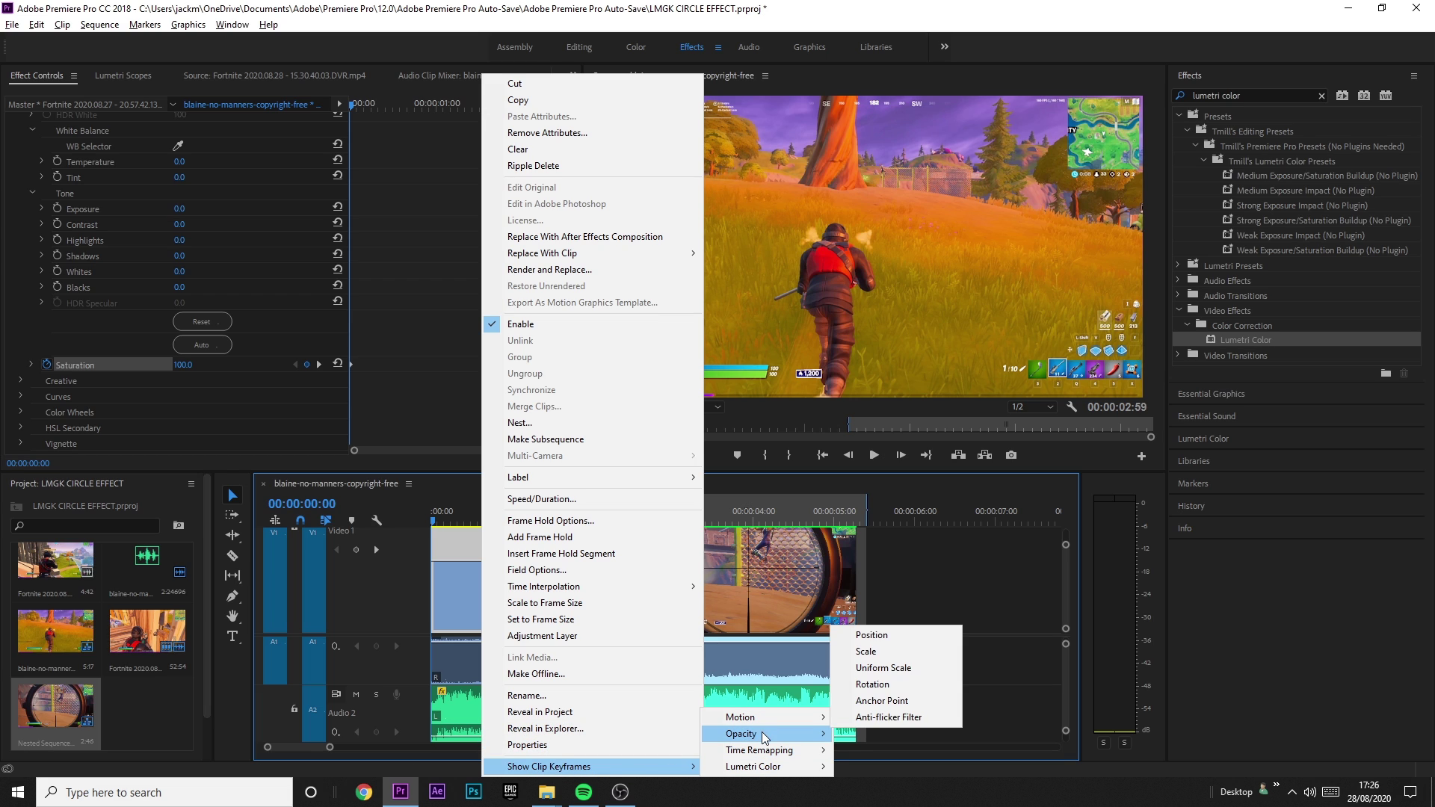
{"action": "left_click", "coordinate": [871, 733]}
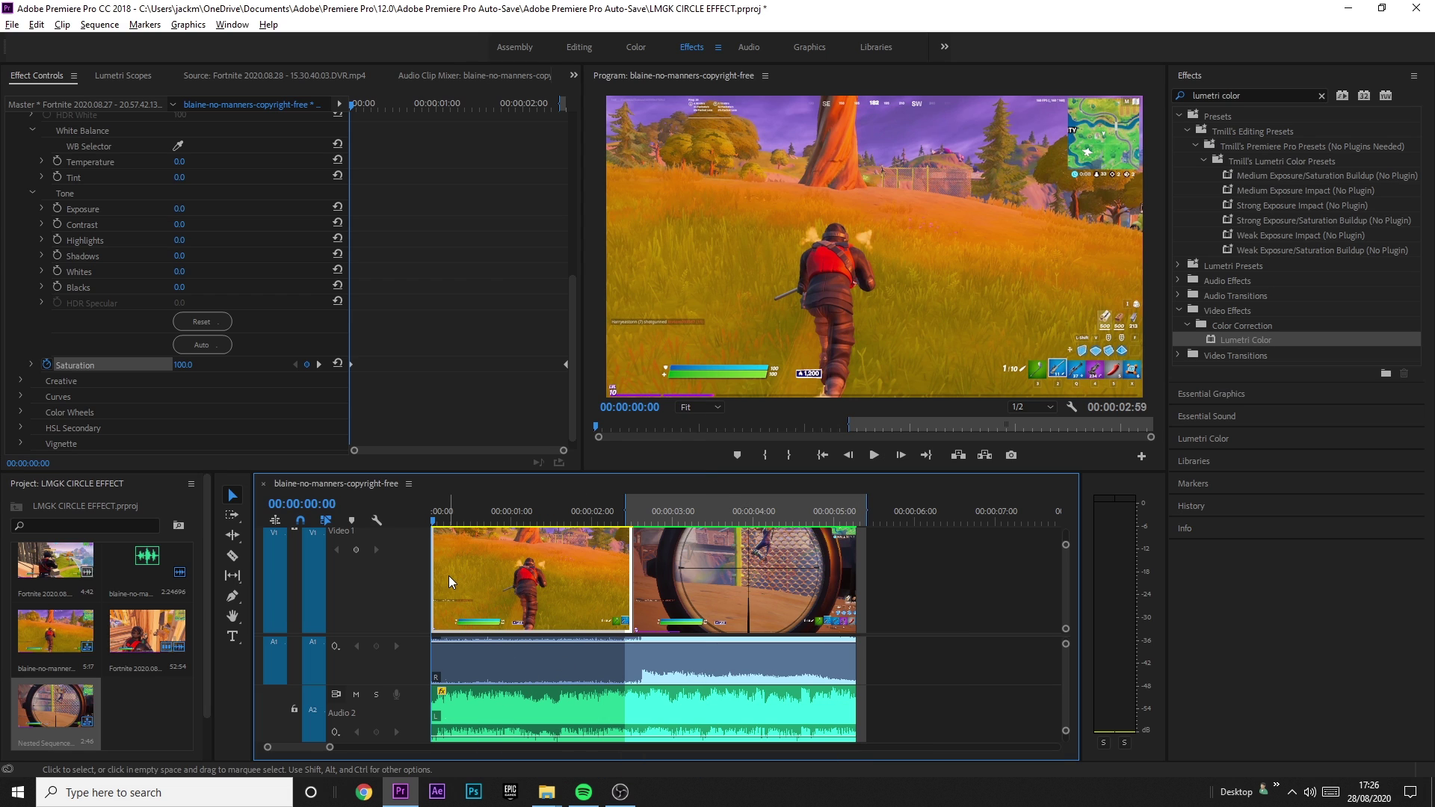
{"action": "scroll", "coordinate": [1065, 674], "scroll_direction": "up", "scroll_amount": 2}
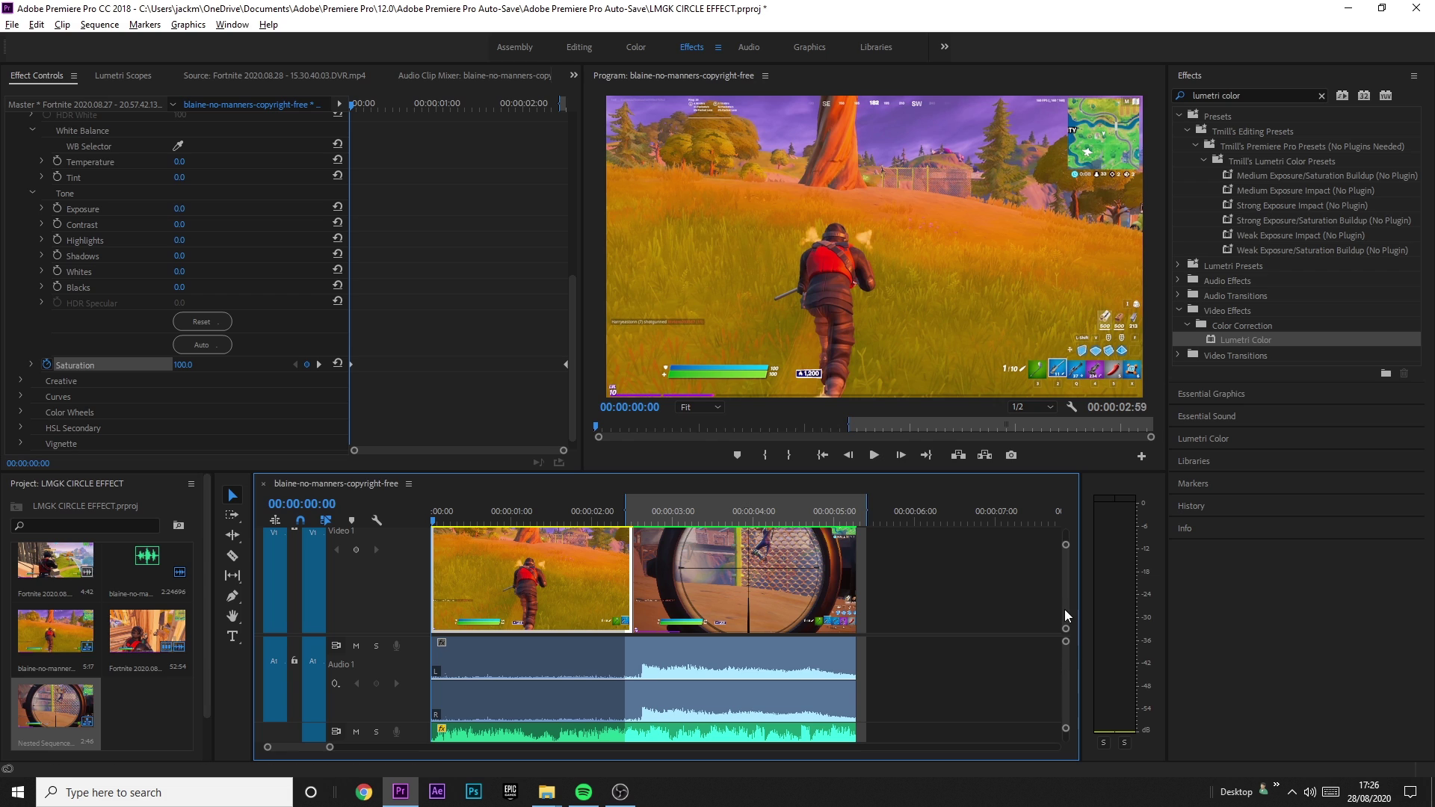
{"action": "scroll", "coordinate": [1061, 585], "scroll_direction": "up", "scroll_amount": 3}
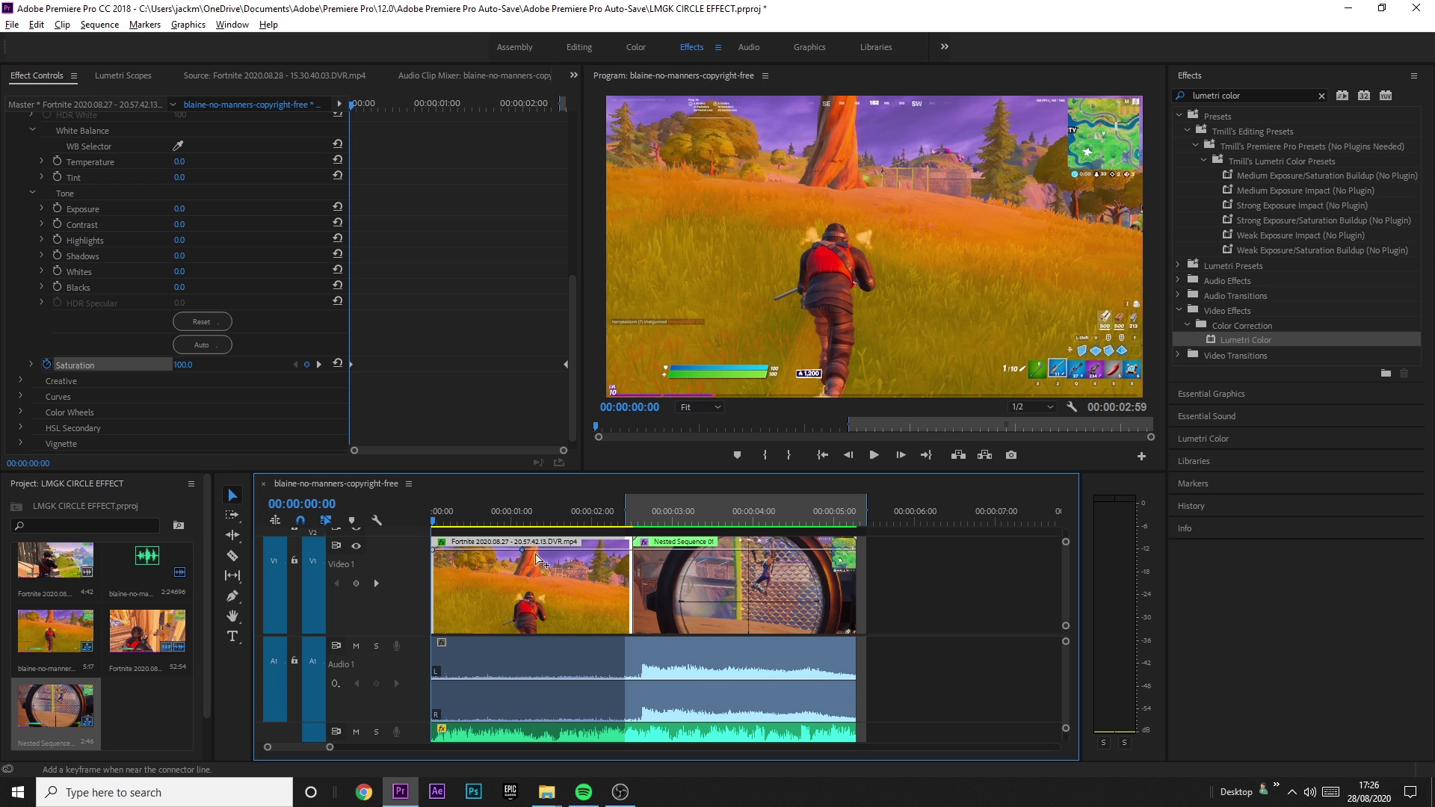
Lower the first clip's end opacity keyframe to near zero so it fades out steadily, checking the fade in playback
{"action": "left_click_drag", "start_coordinate": [522, 551], "coordinate": [523, 580]}
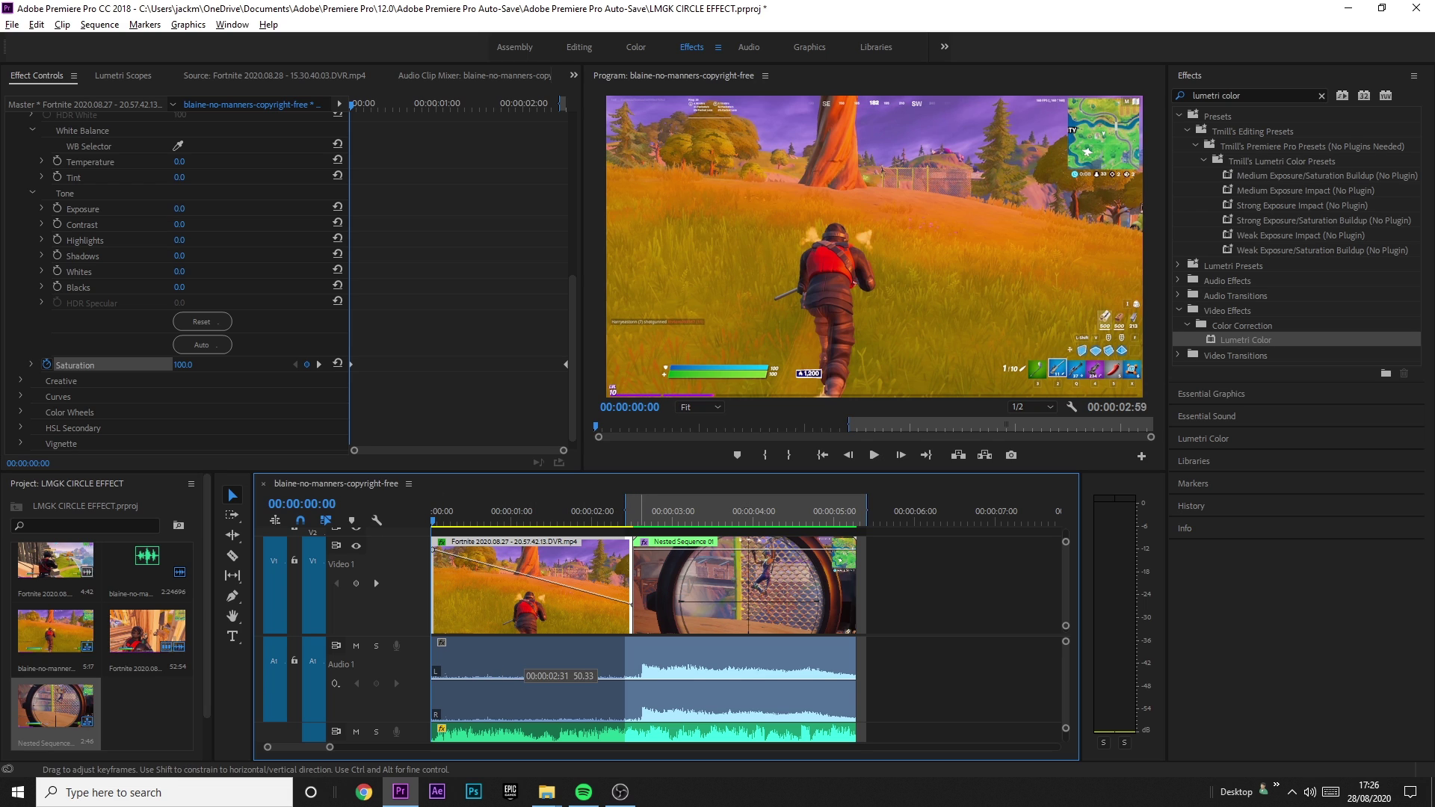
{"action": "key", "text": "space"}
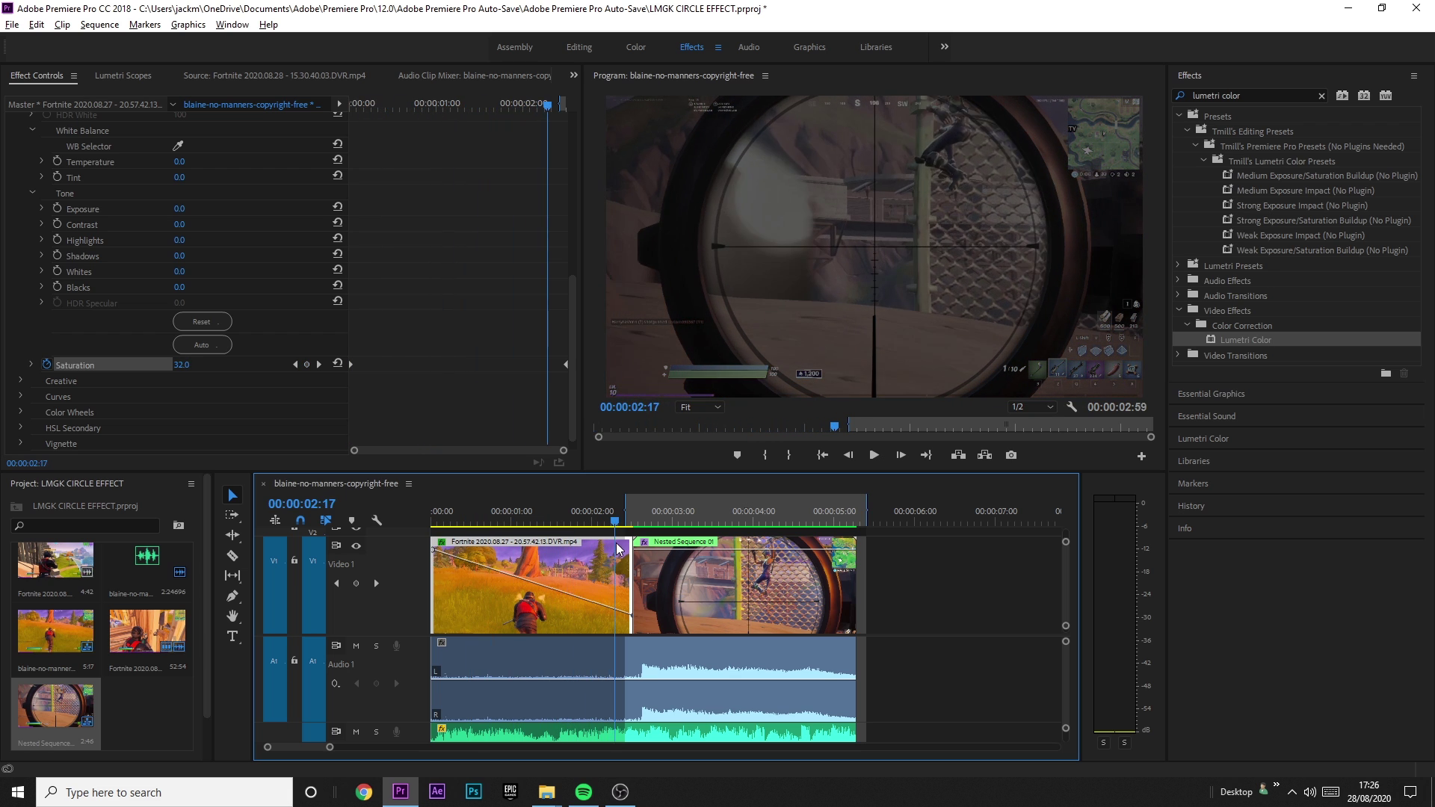
{"action": "key", "text": "space"}
{"action": "key", "text": "Left"}
{"action": "key", "text": "Left"}
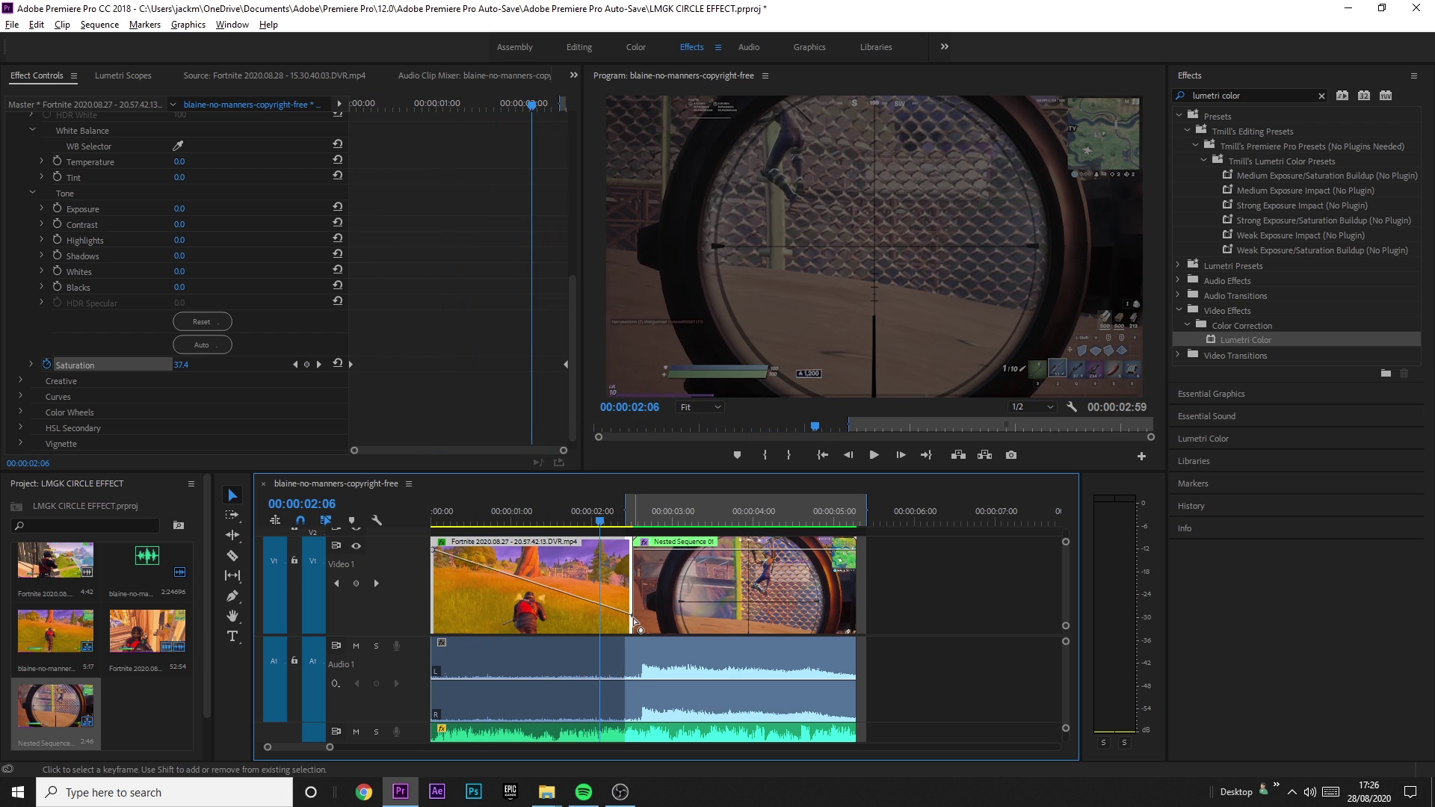
{"action": "left_click_drag", "start_coordinate": [633, 620], "coordinate": [632, 626]}
{"action": "key", "text": "Home"}
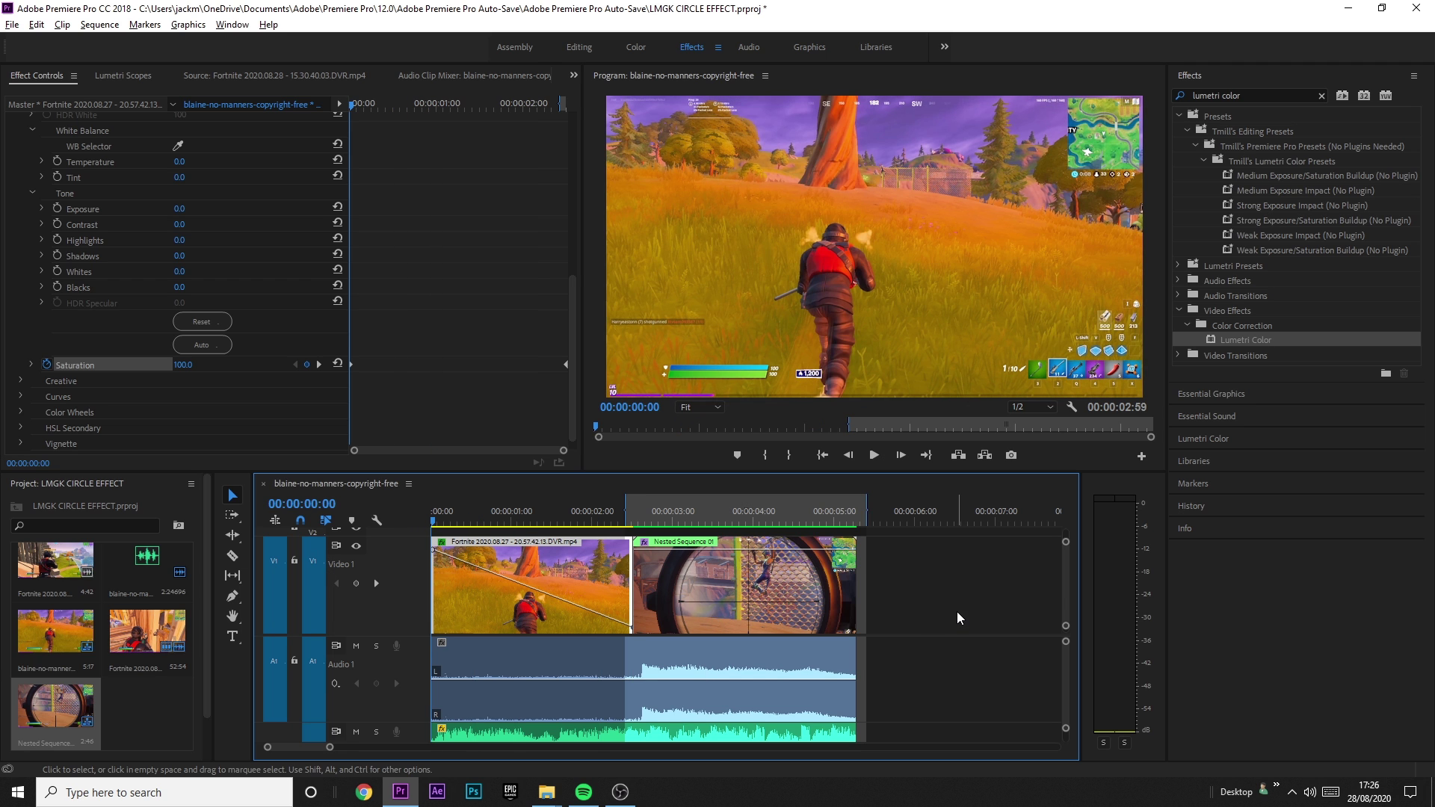
Move the playhead to the cut at 00:00:02:31, select the nested shot and collapse its BCC Lens Blur settings
{"action": "left_click_drag", "start_coordinate": [463, 523], "coordinate": [629, 523]}
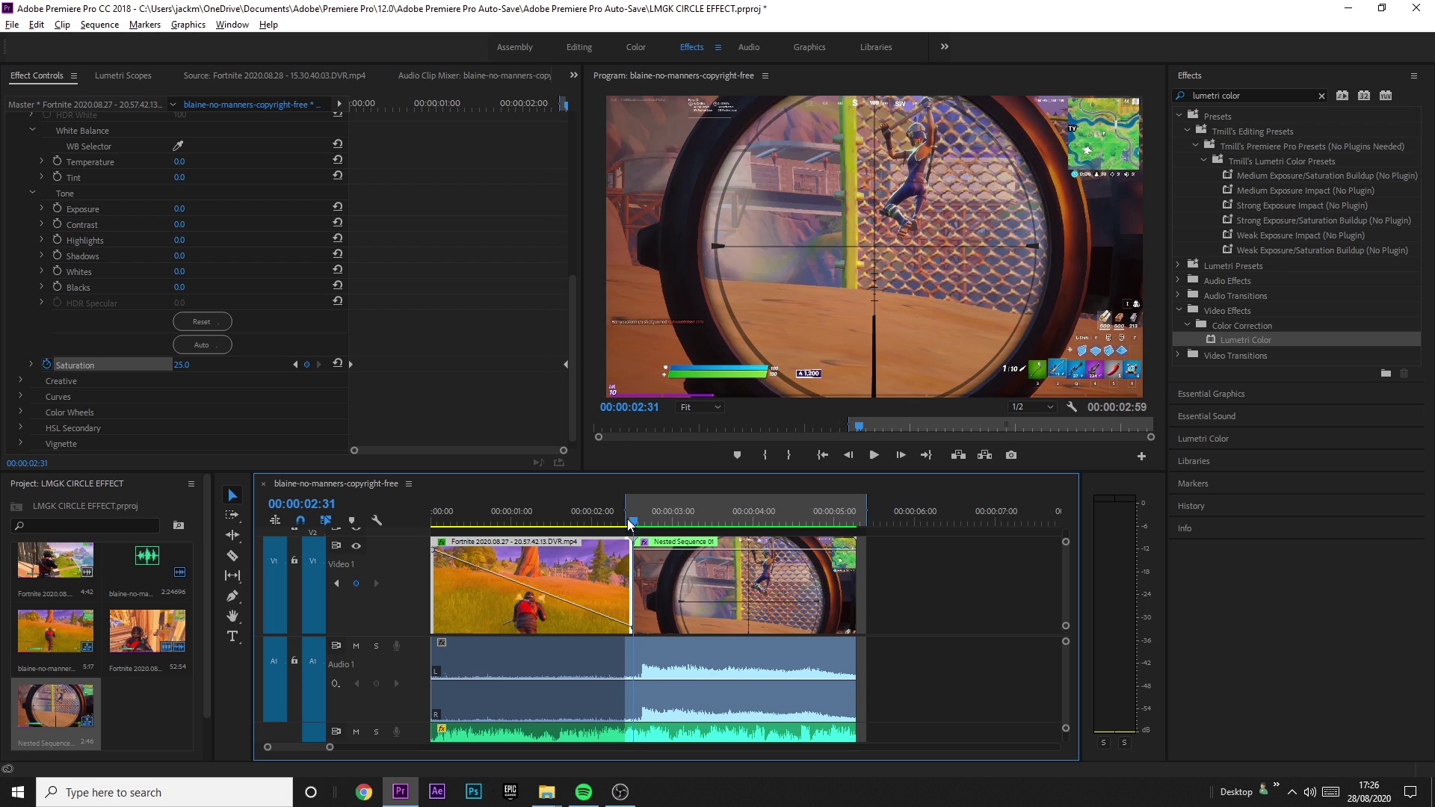
{"action": "left_click", "coordinate": [736, 593]}
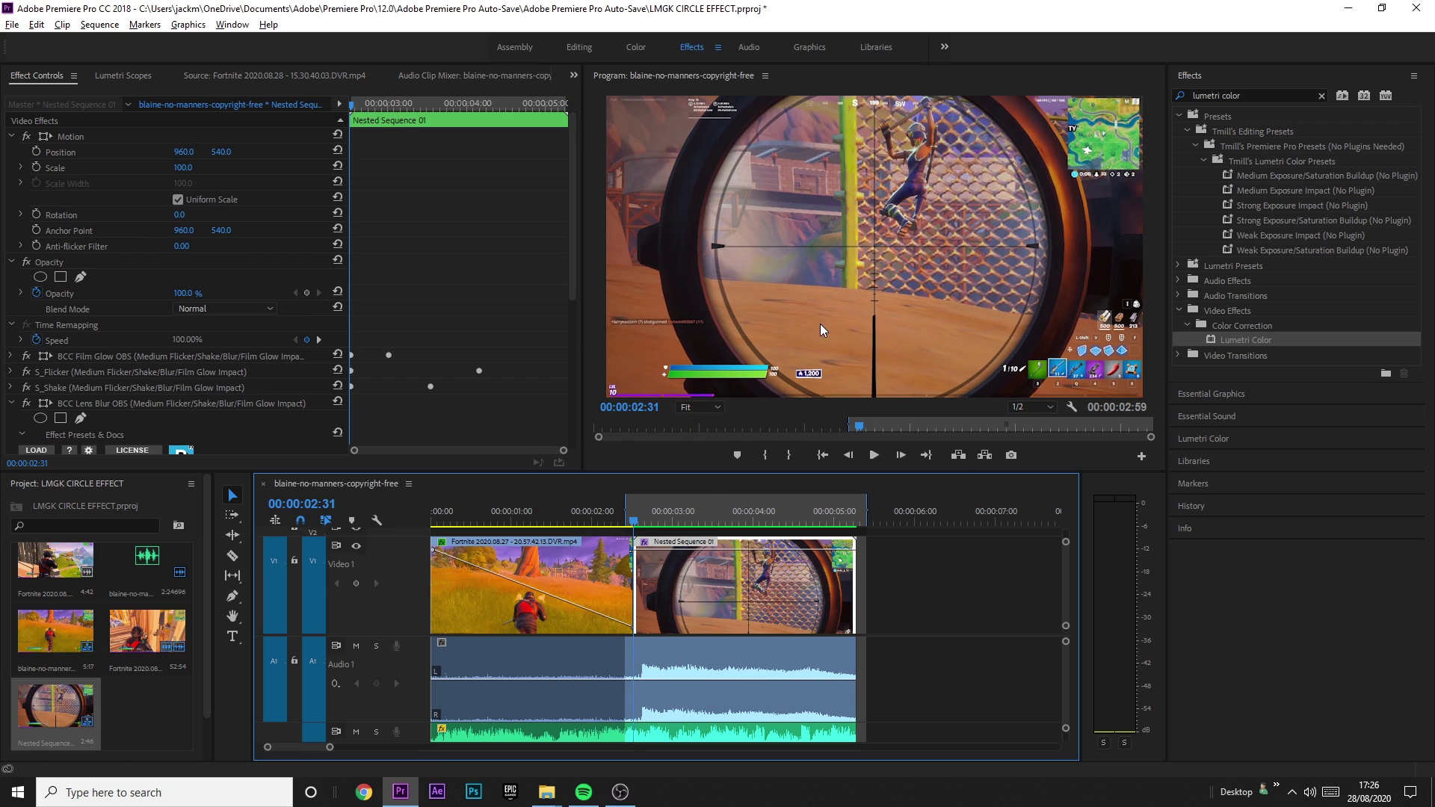
{"action": "left_click", "coordinate": [187, 403]}
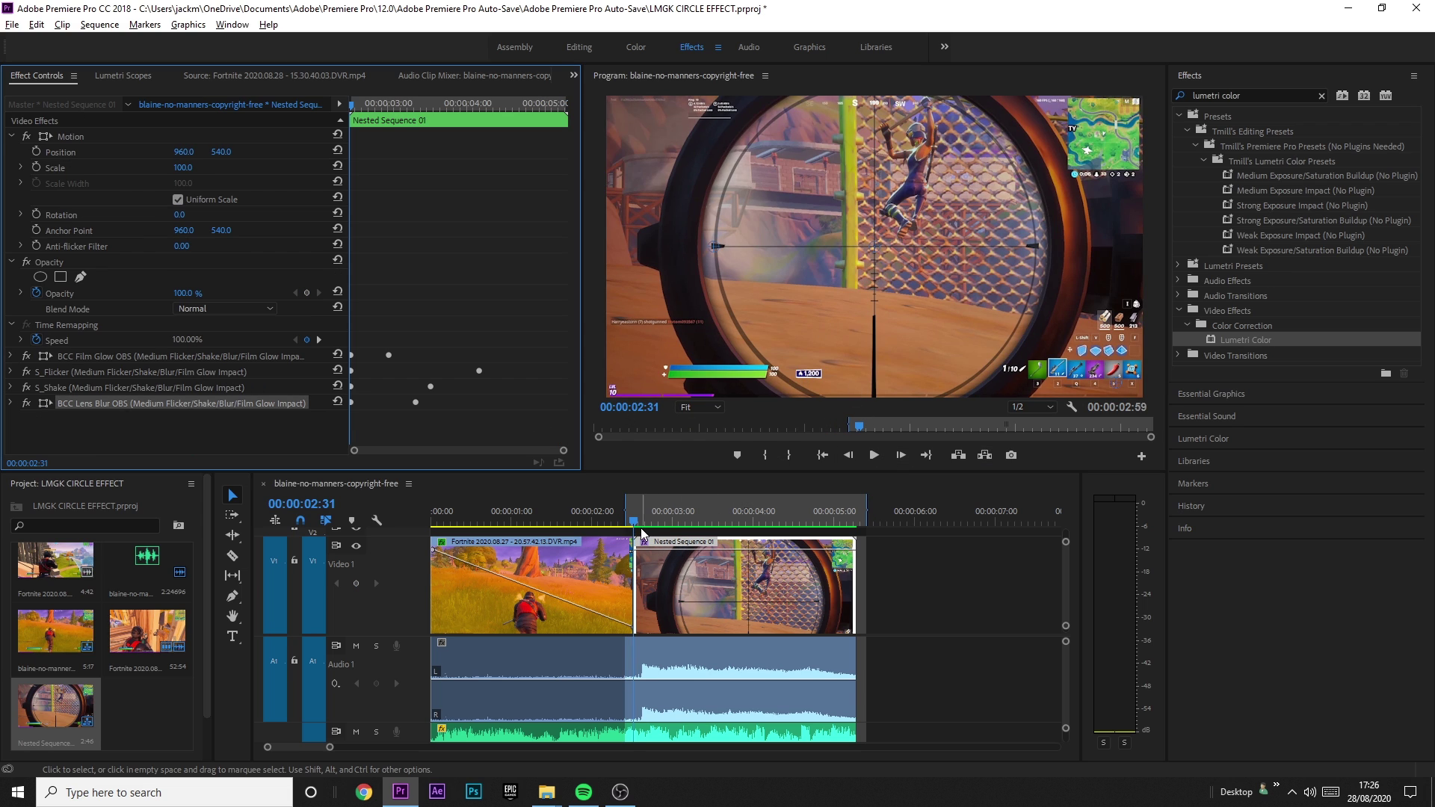
{"action": "left_click", "coordinate": [614, 567]}
{"action": "key", "text": "="}
{"action": "key", "text": "="}
{"action": "key", "text": "="}
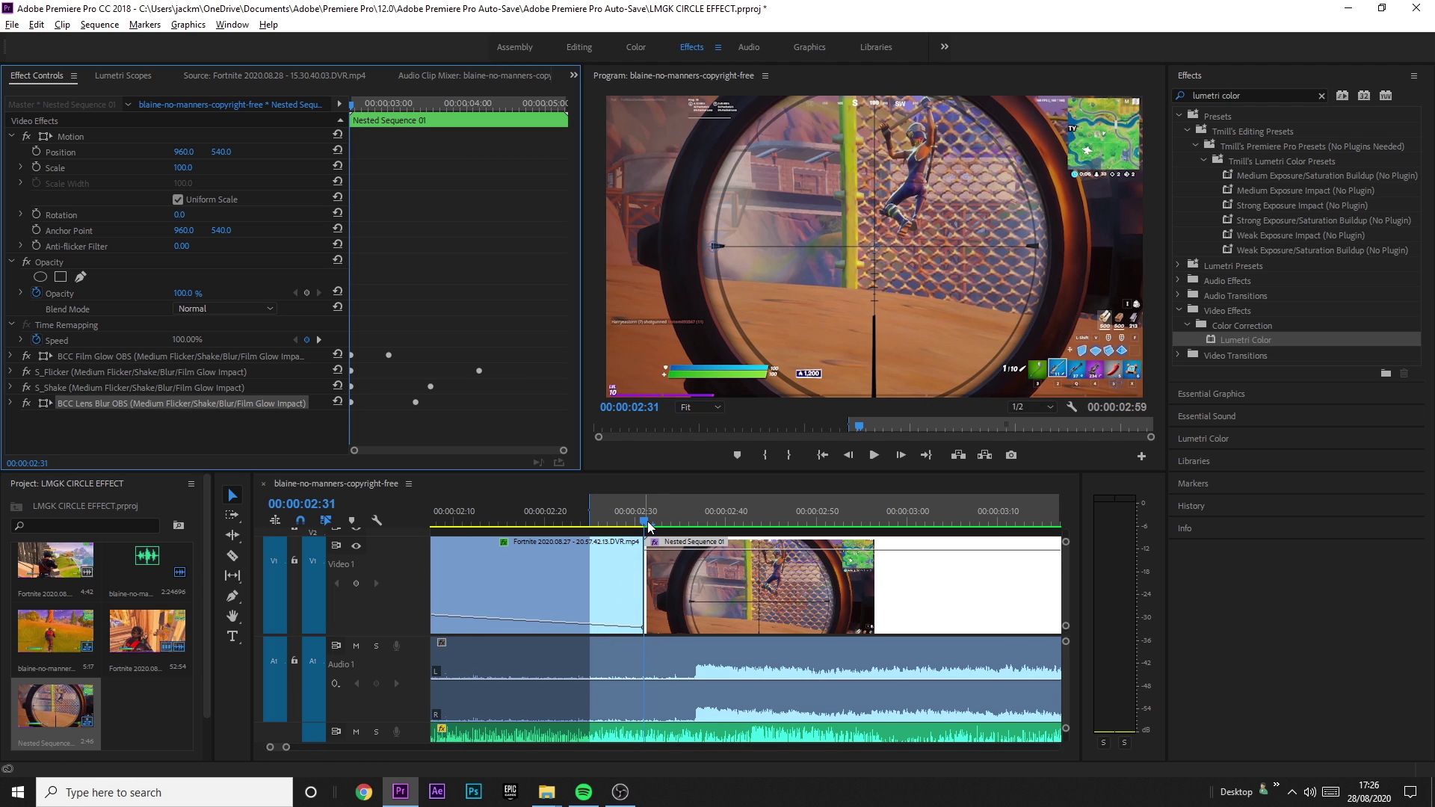
Examine the frames on either side of the cut into the nested shot, ending at 00:00:02:31
{"action": "key", "text": "Left"}
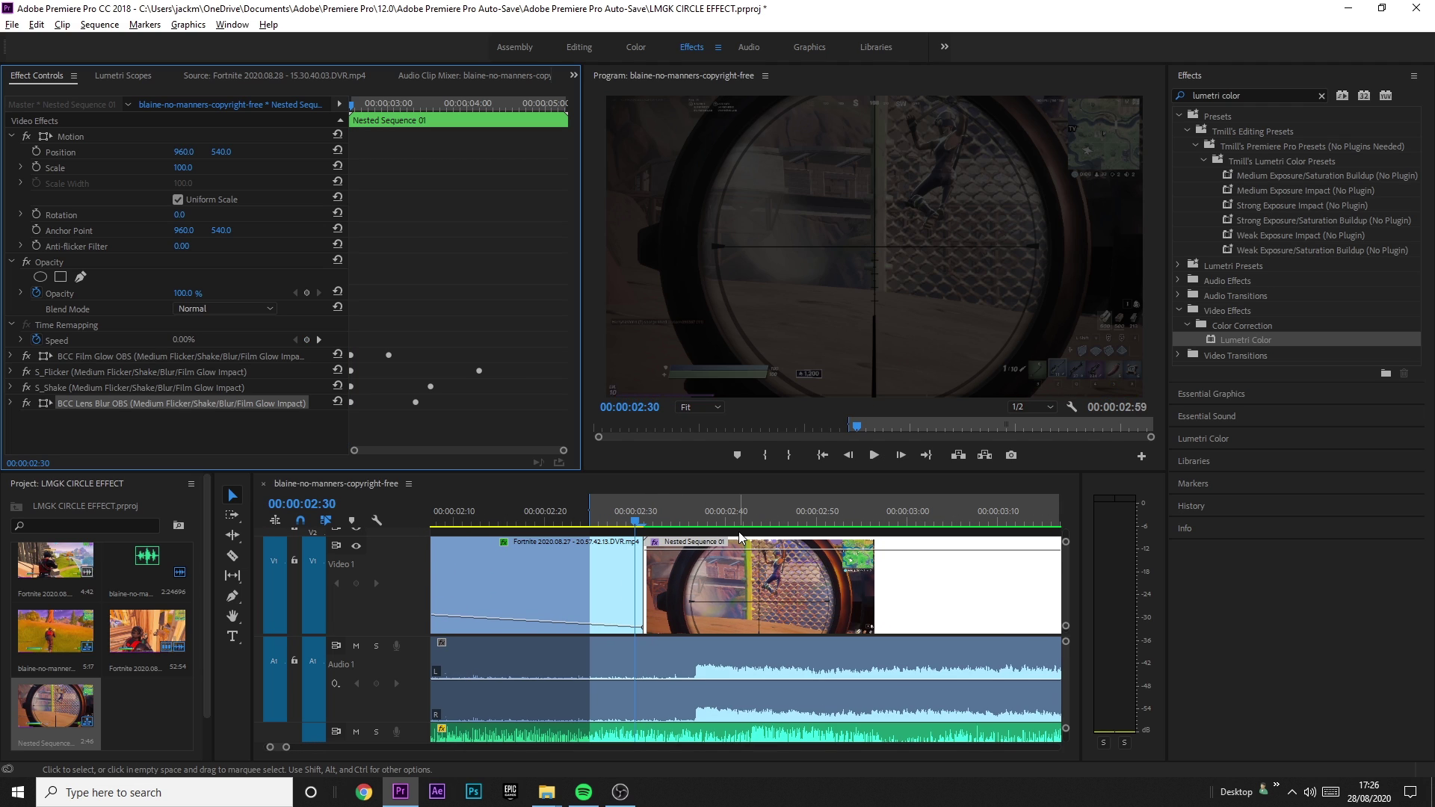
{"action": "key", "text": "Right"}
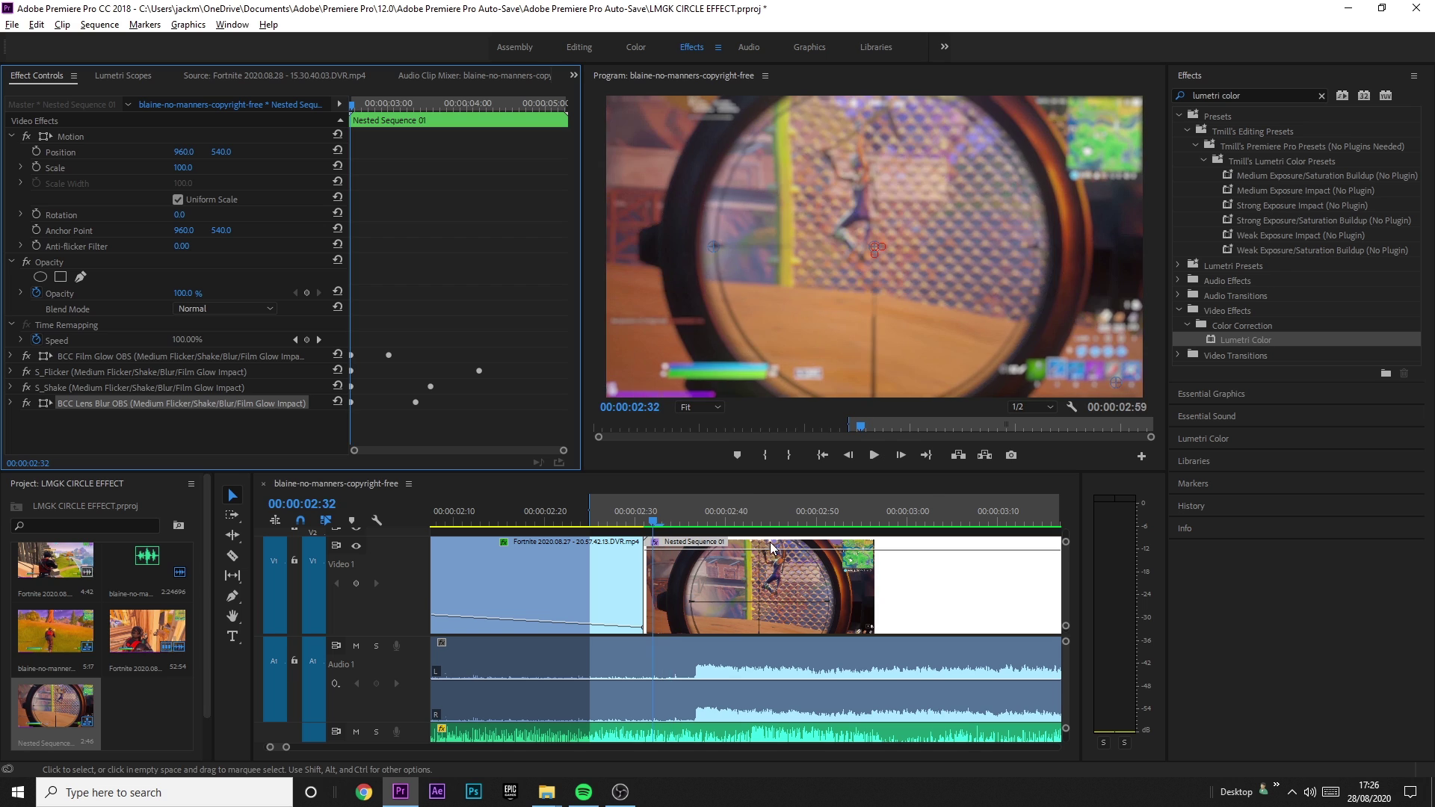
{"action": "key", "text": "Right"}
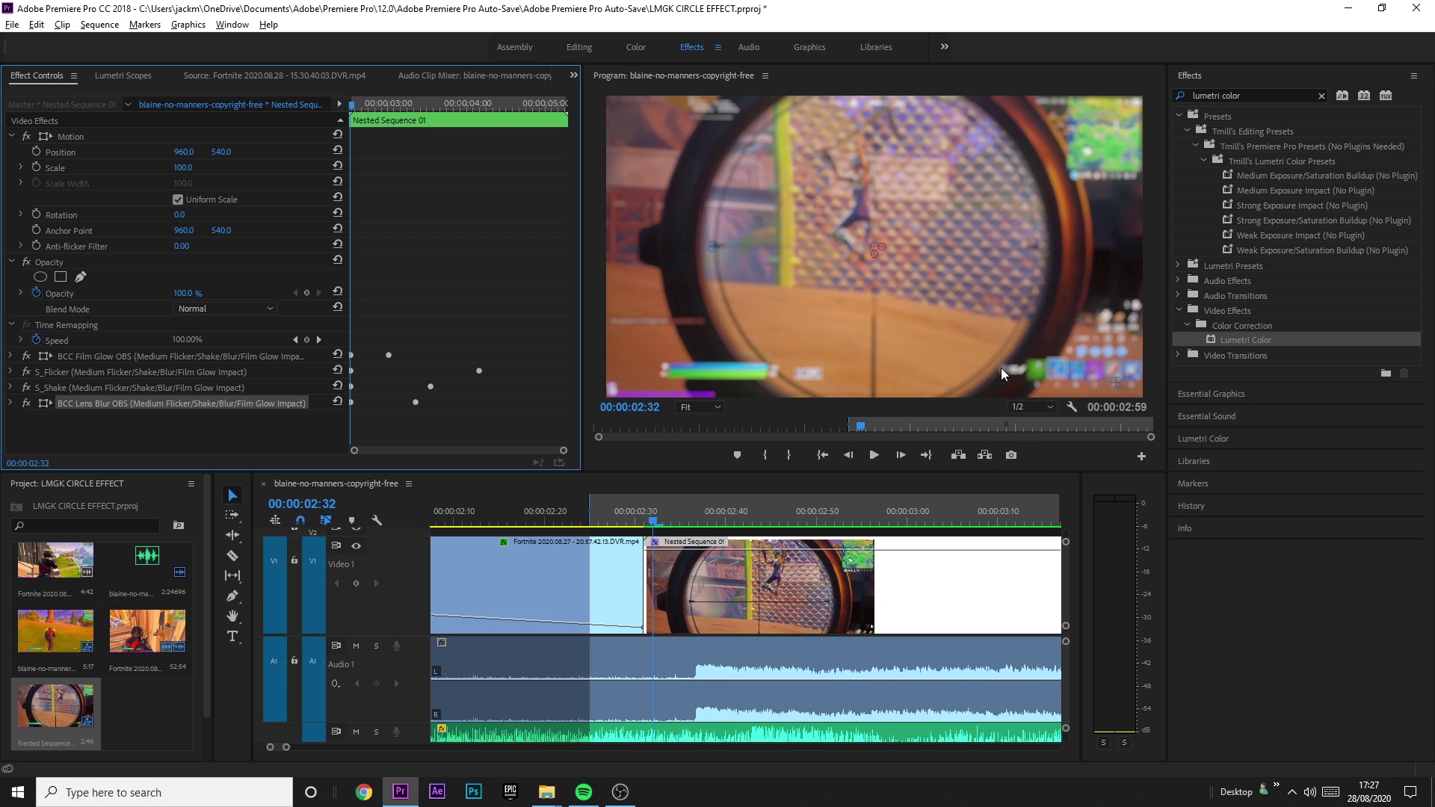
{"action": "key", "text": "Left"}
{"action": "key", "text": "Right"}
{"action": "key", "text": "Left"}
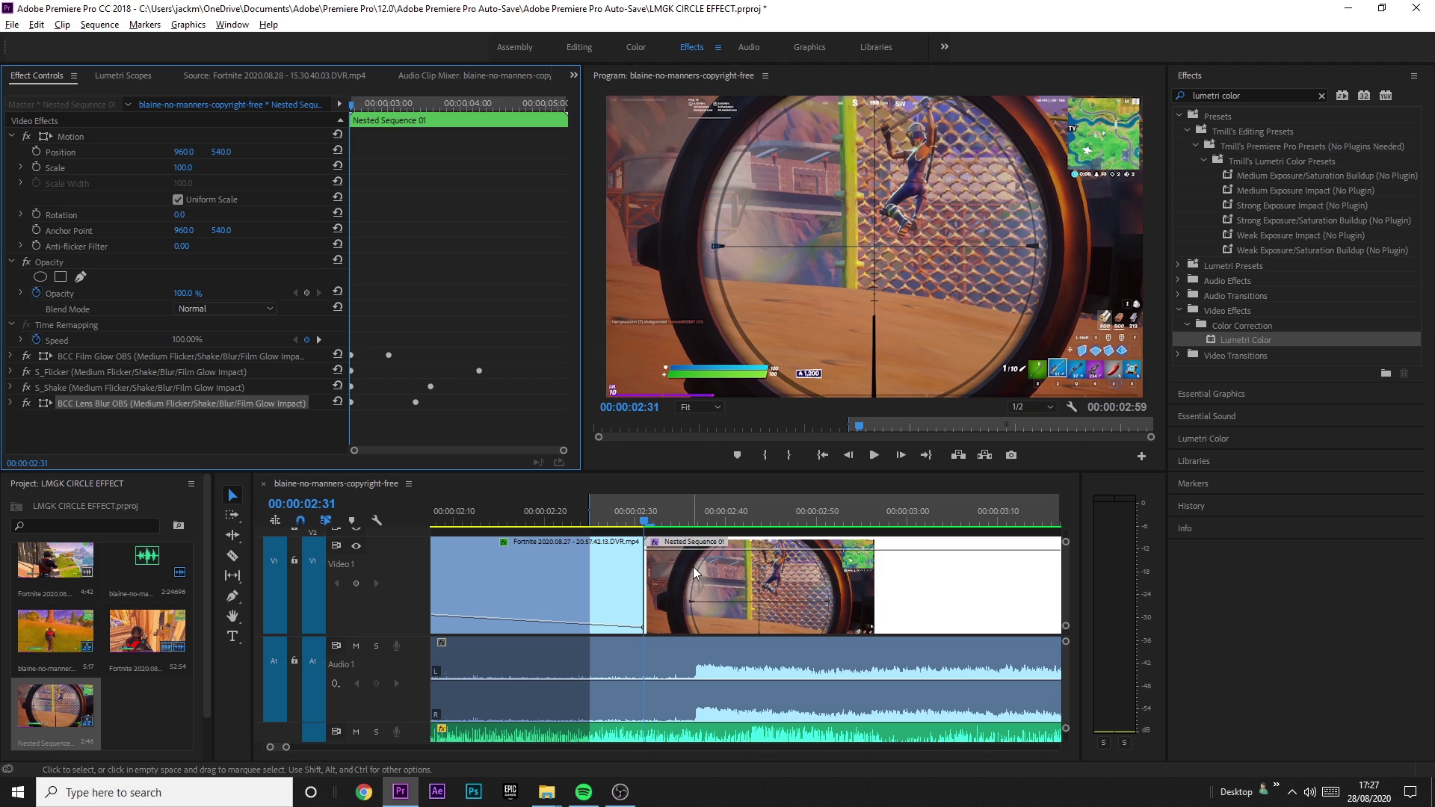
{"action": "key", "text": "c"}
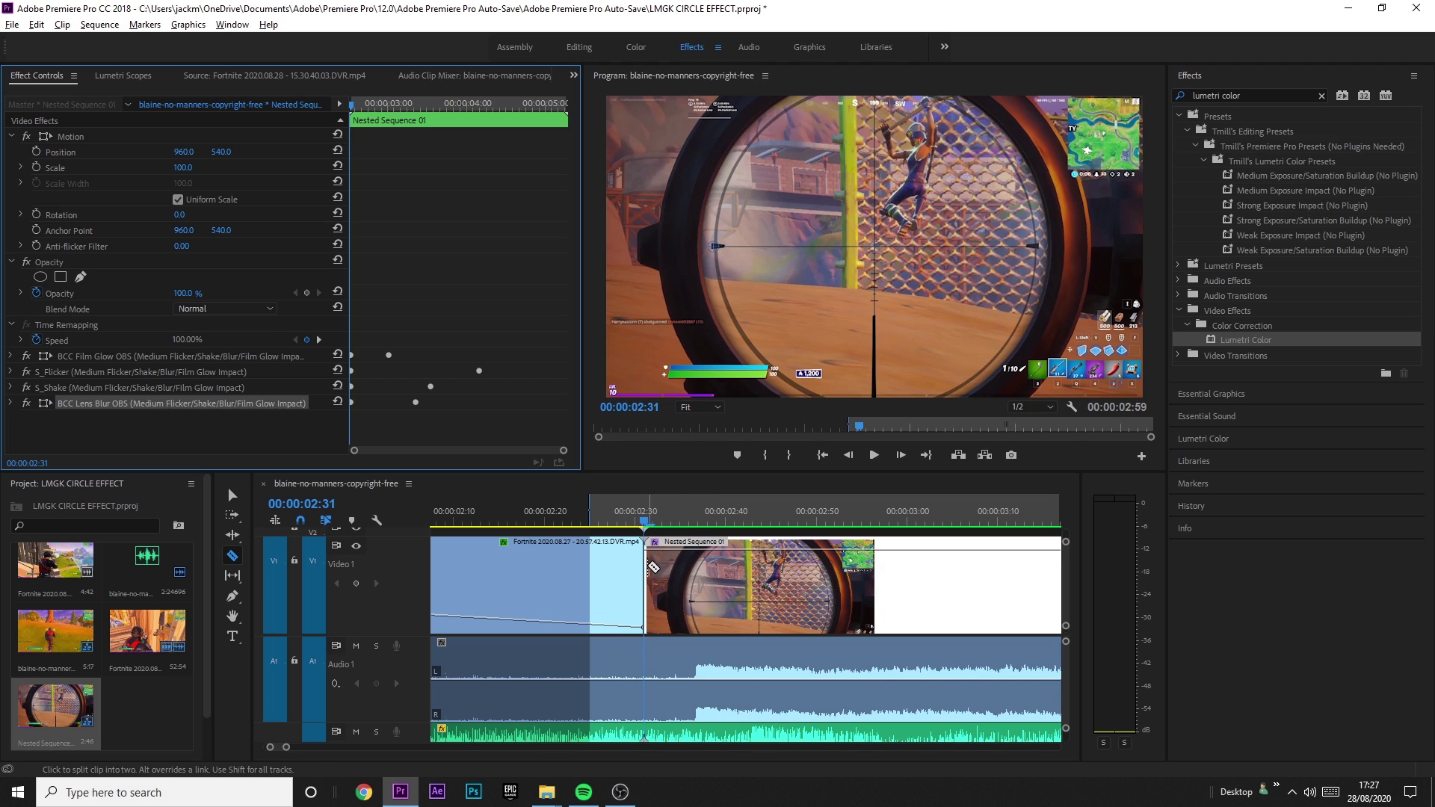
{"action": "key", "text": "v"}
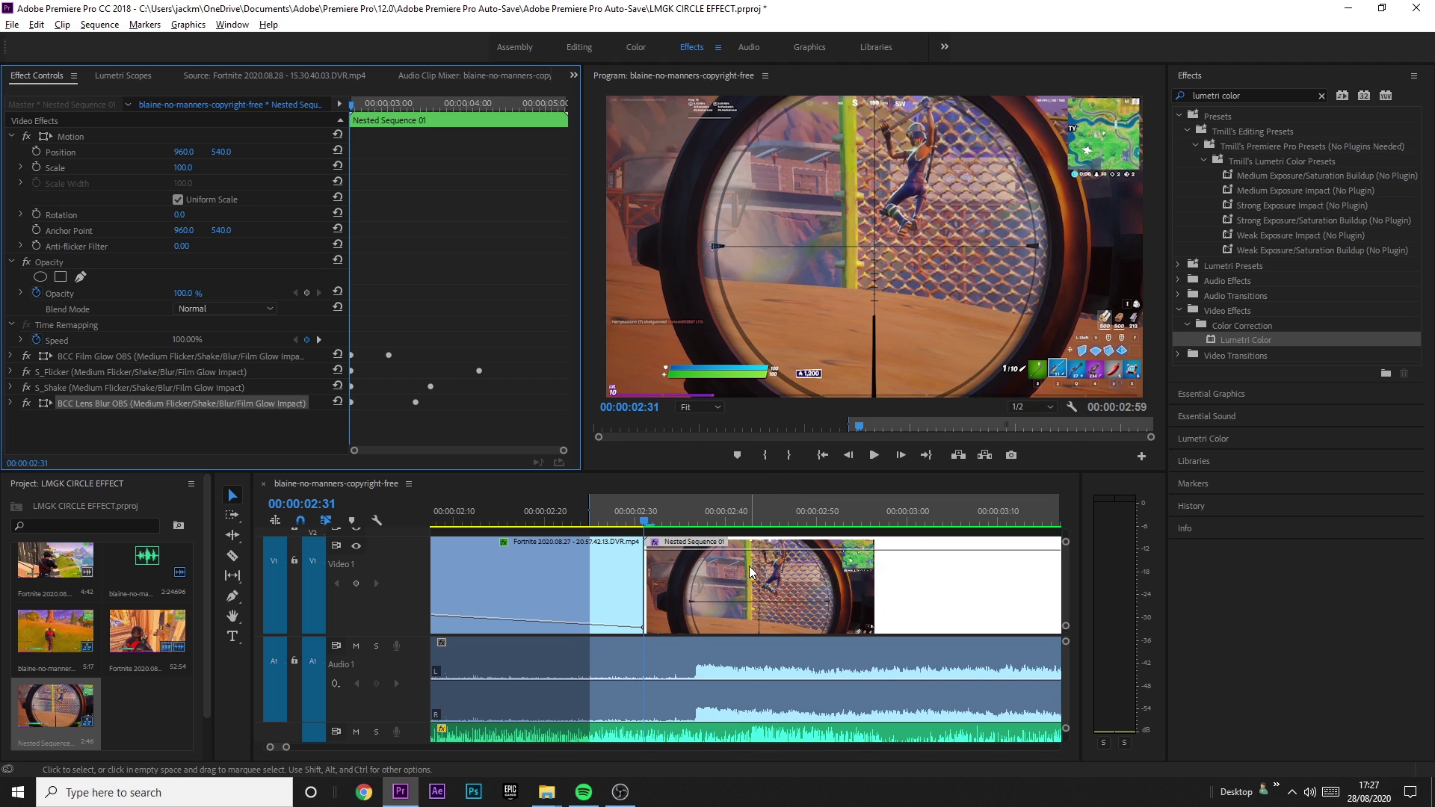
{"action": "key", "text": "minus"}
{"action": "key", "text": "minus"}
{"action": "key", "text": "minus"}
{"action": "key", "text": "minus"}
{"action": "key", "text": "equal"}
{"action": "key", "text": "equal"}
{"action": "key", "text": "equal"}
{"action": "key", "text": "equal"}
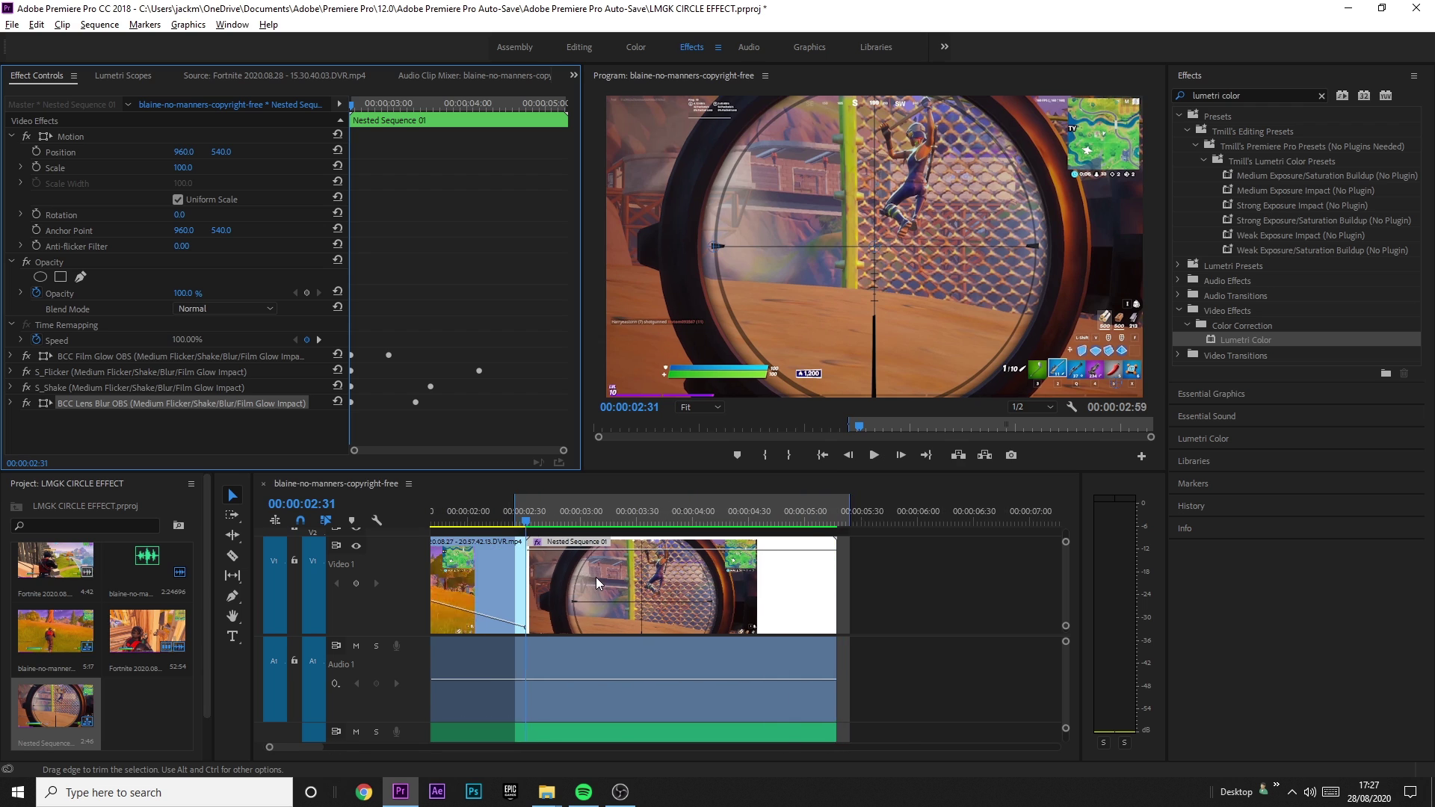
Duplicate the nested shot onto Video 2, directly above the original and aligned with its start
{"action": "left_click", "coordinate": [658, 568]}
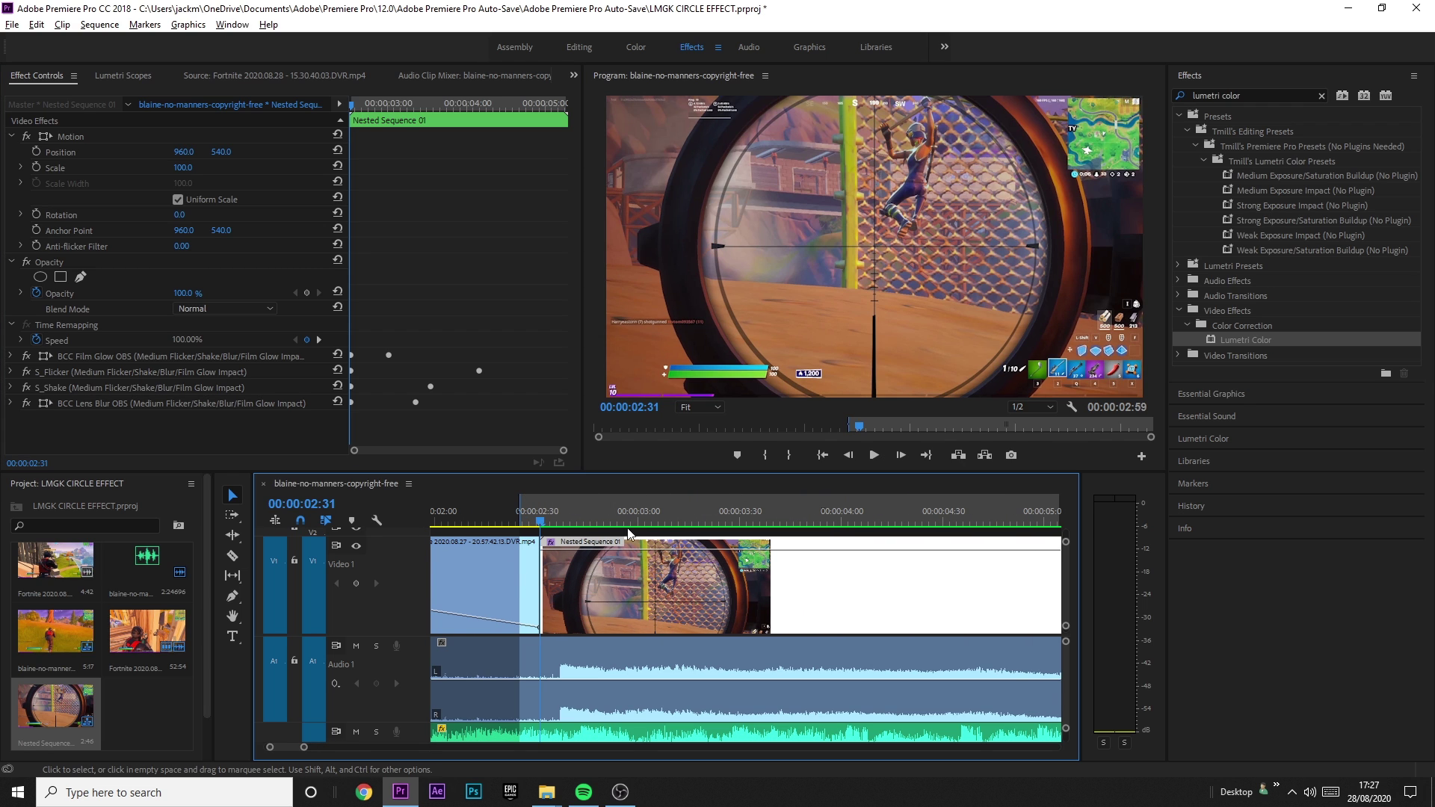
{"action": "key", "text": "Left"}
{"action": "key", "text": "Right"}
{"action": "key", "text": "Right"}
{"action": "key", "text": "Right"}
{"action": "key", "text": "Right"}
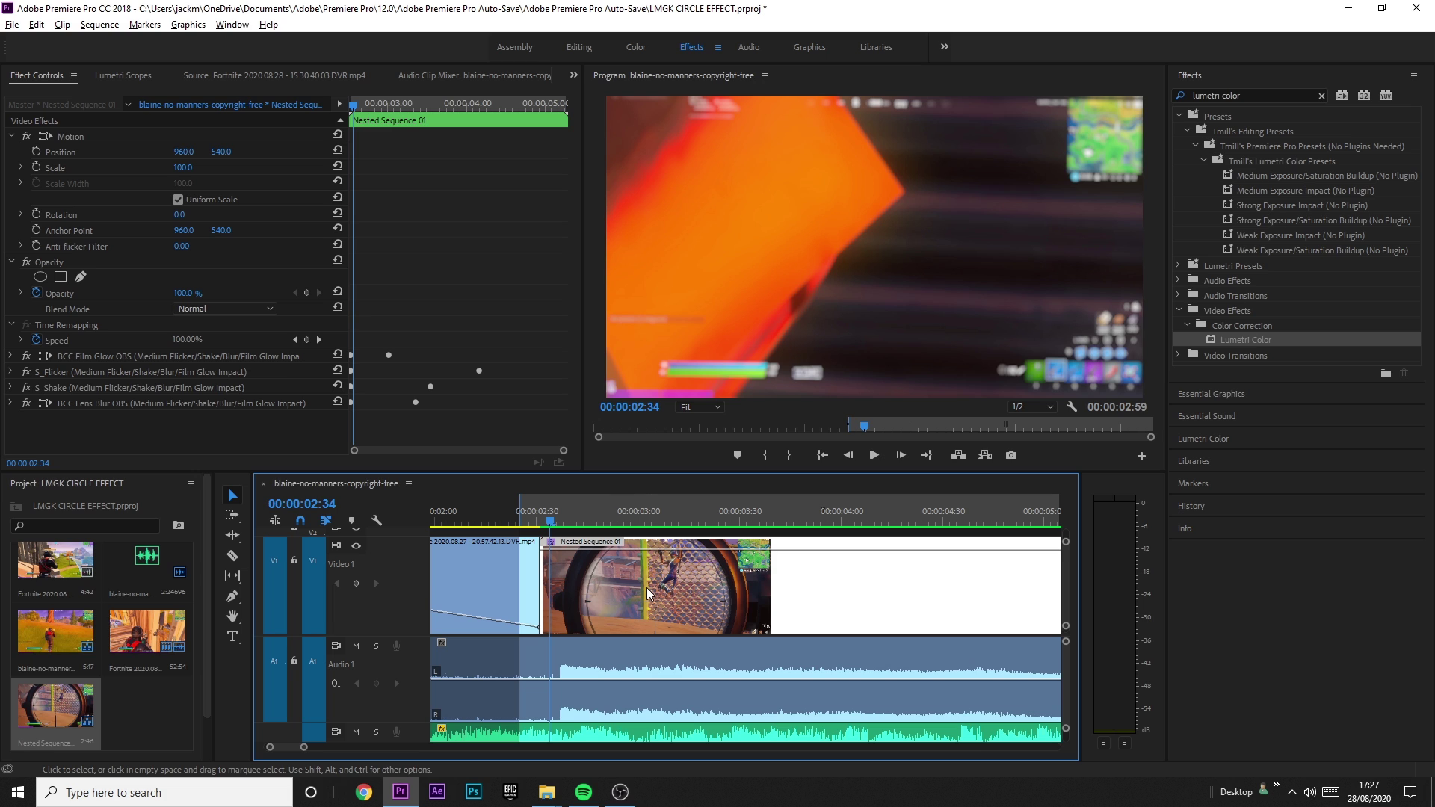
{"action": "key", "text": "Return"}
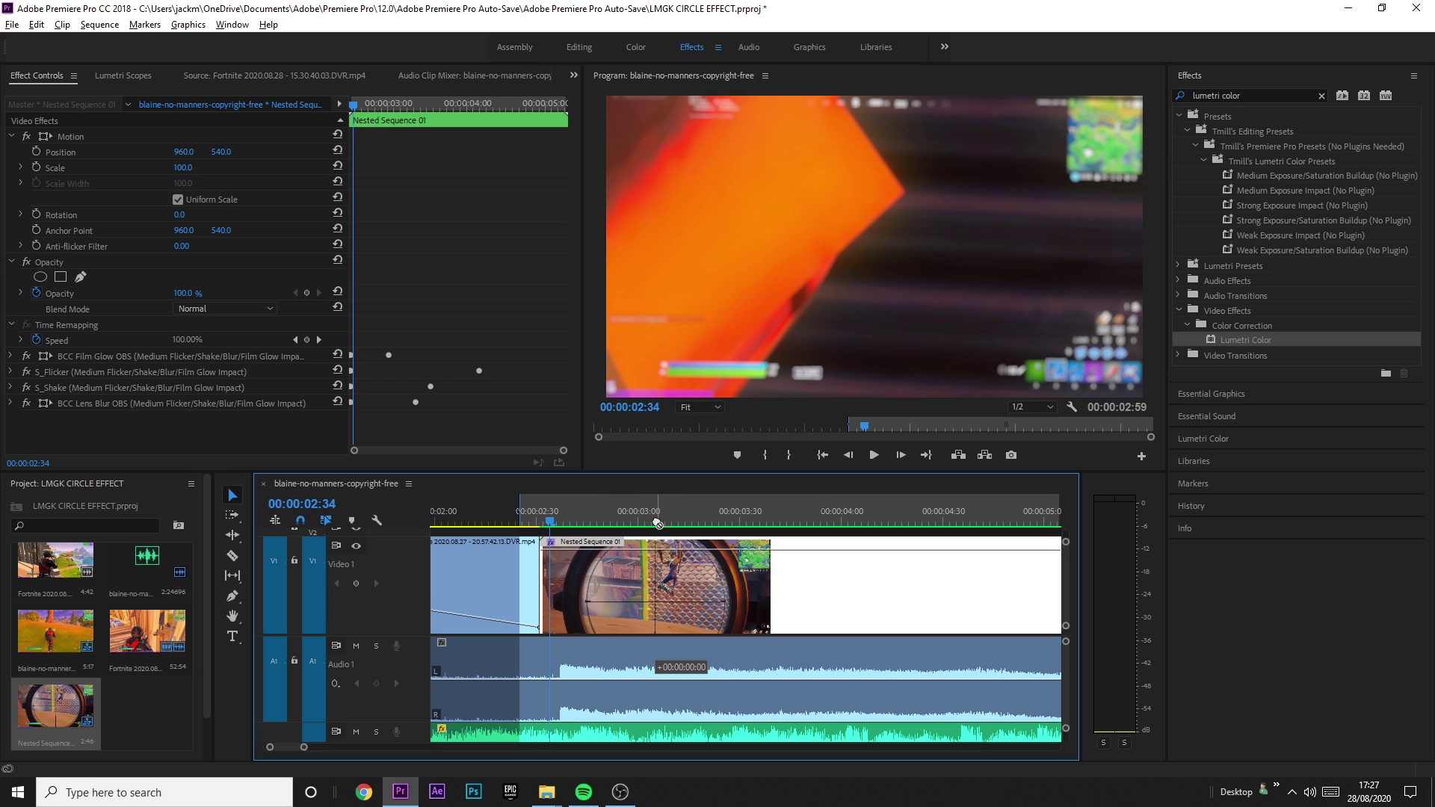
{"action": "key", "text": "minus"}
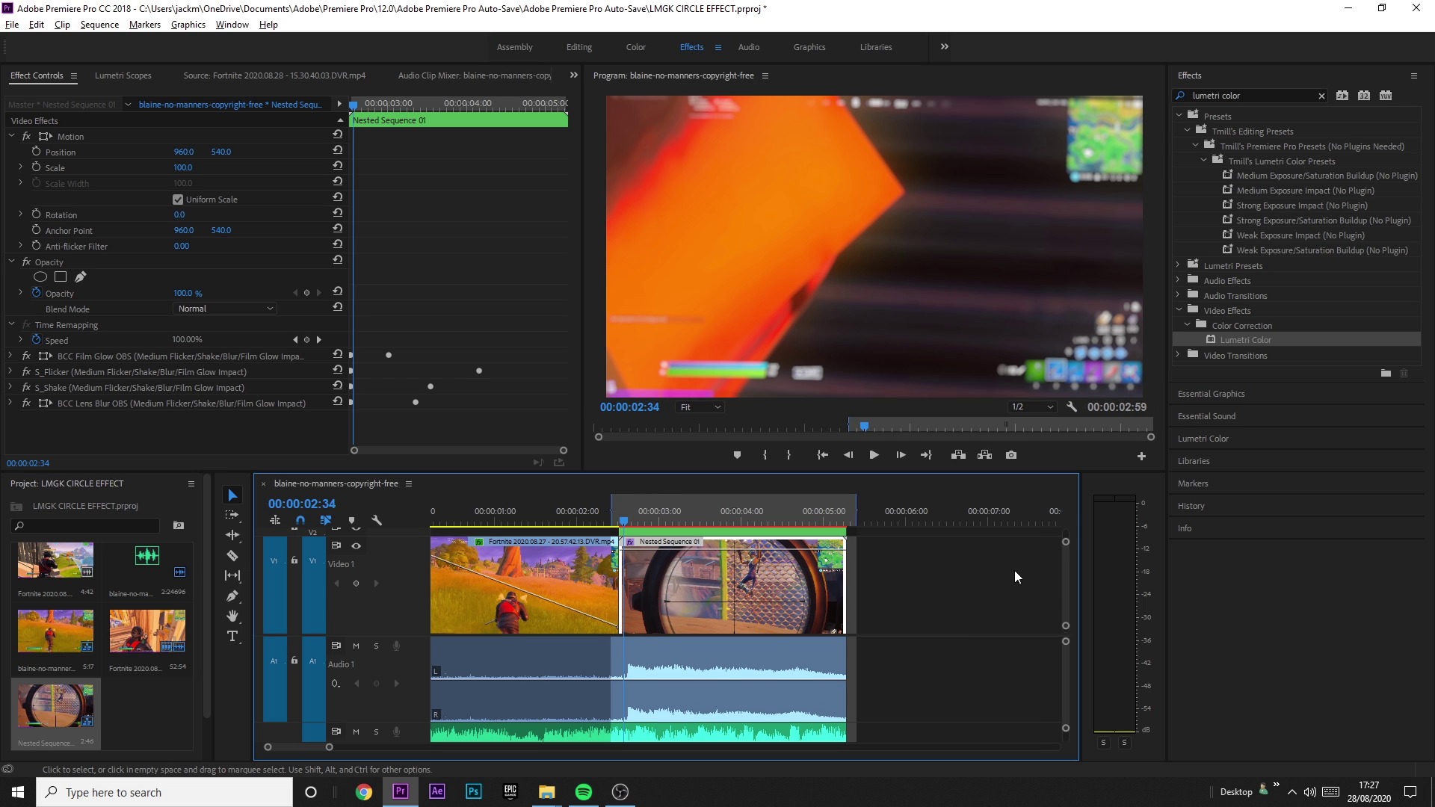
Add an ellipse opacity mask to the nested shot's copy on Video 2
{"action": "scroll", "coordinate": [1065, 576], "scroll_direction": "up", "scroll_amount": 3}
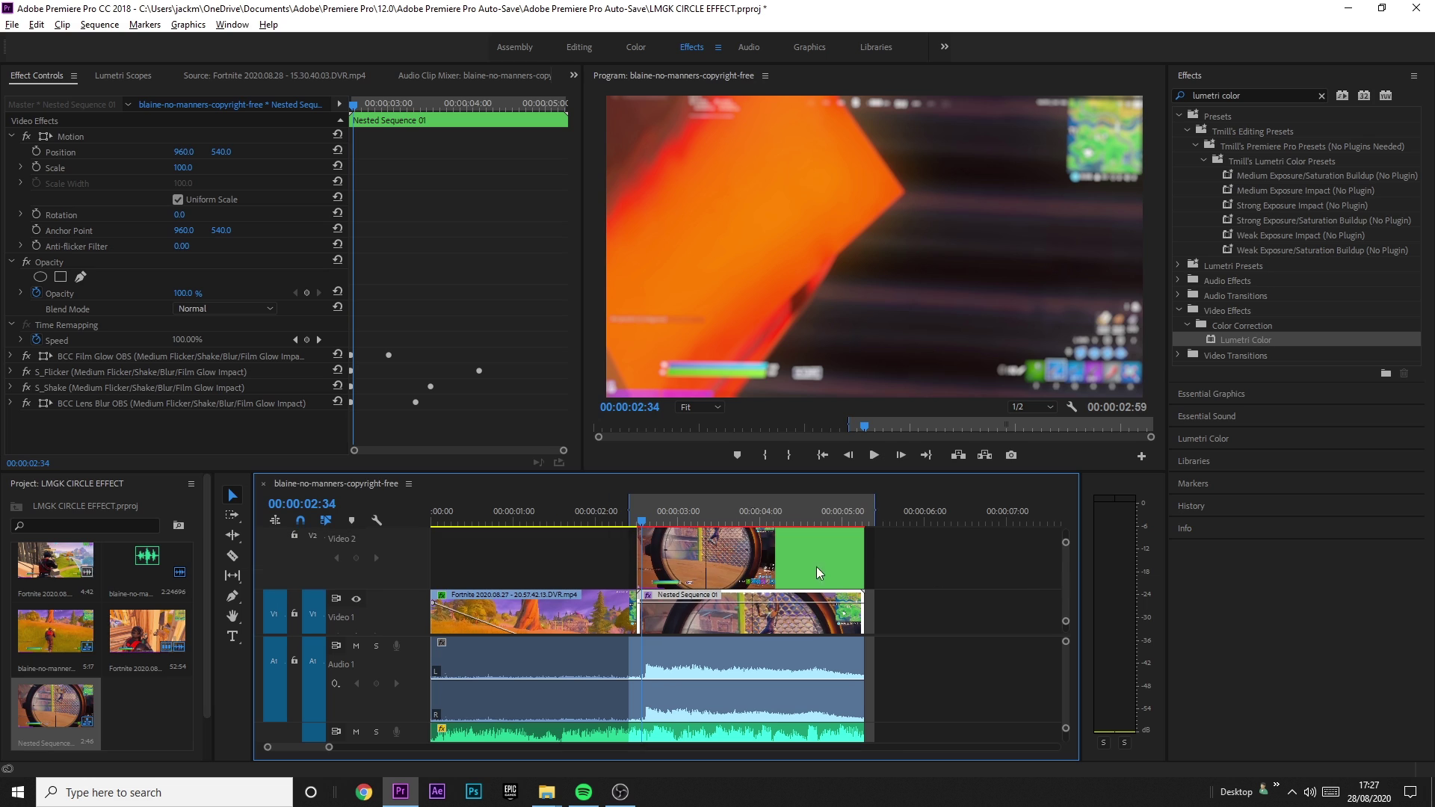
{"action": "left_click", "coordinate": [766, 540]}
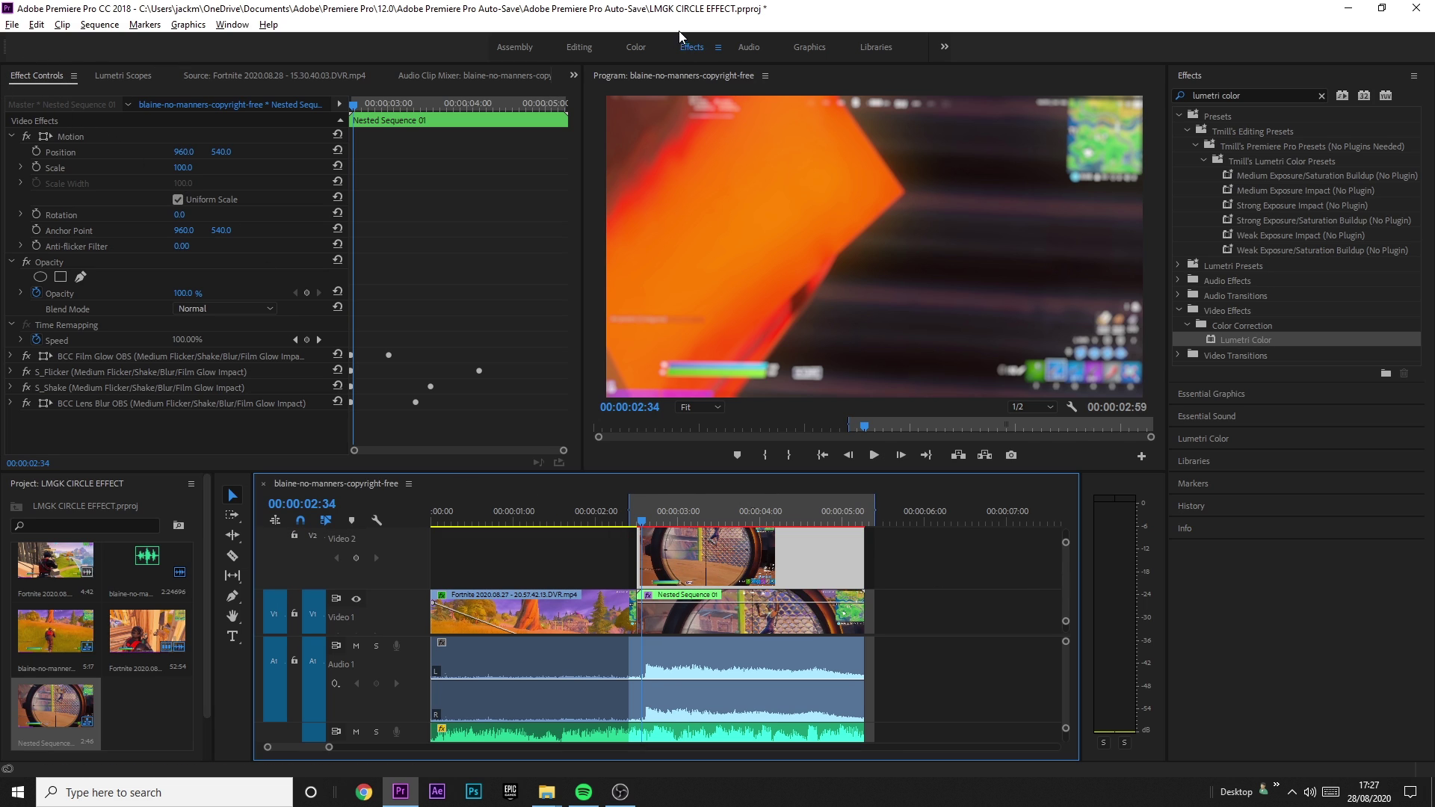
{"action": "left_click", "coordinate": [40, 277]}
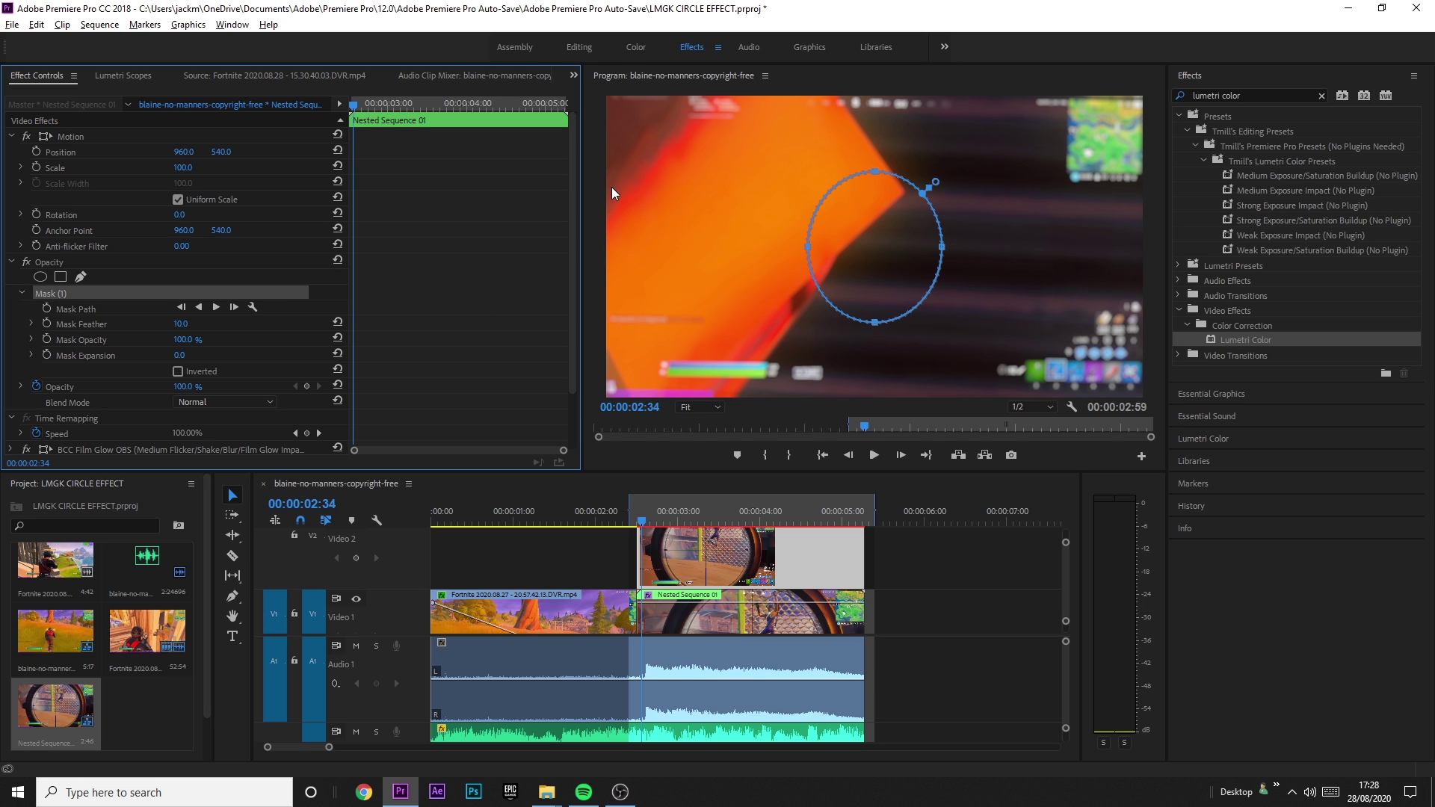
Review the first clip's Opacity and Lumetri Color Saturation settings as a reference for the nested shot on Video 1
{"action": "left_click", "coordinate": [684, 611]}
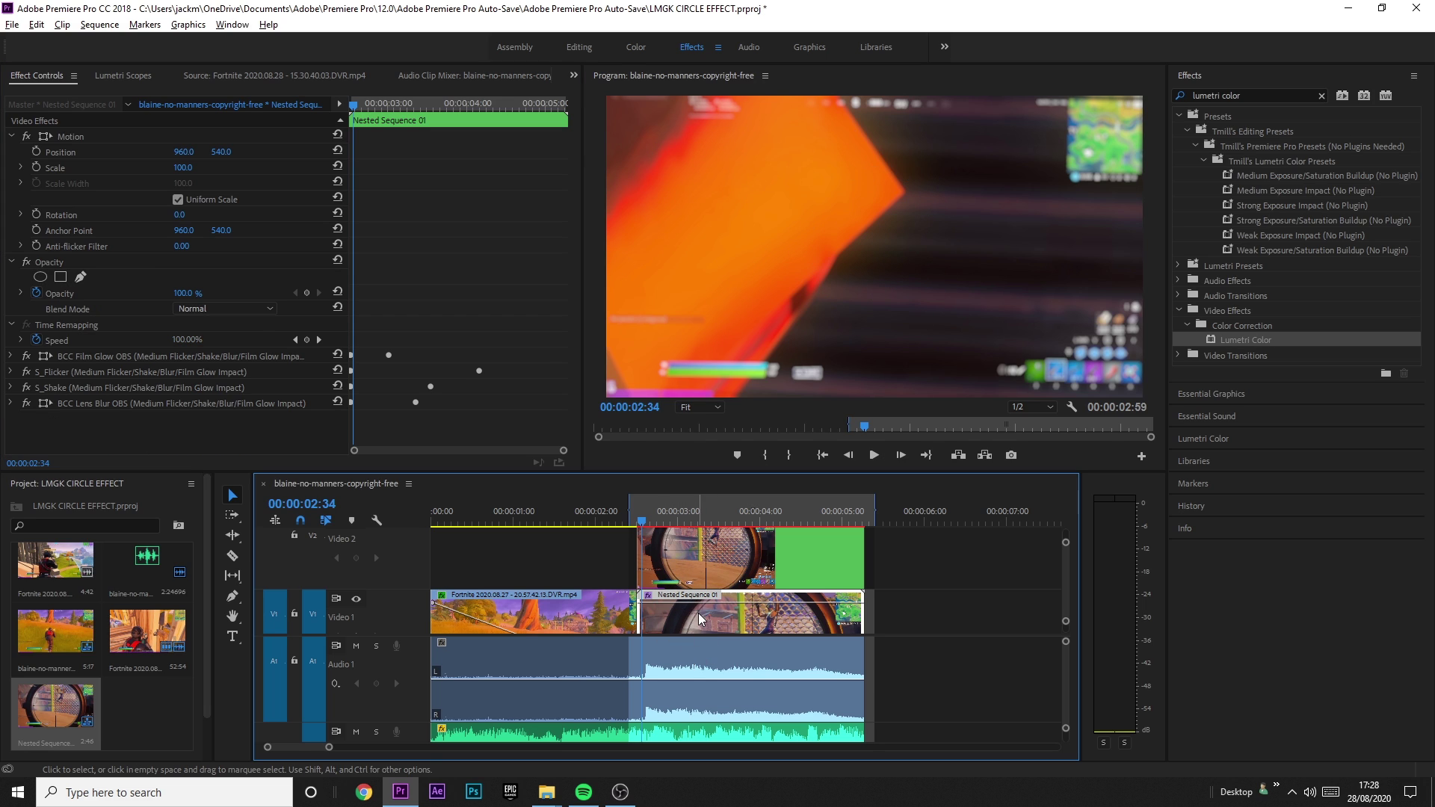
{"action": "left_click", "coordinate": [579, 598]}
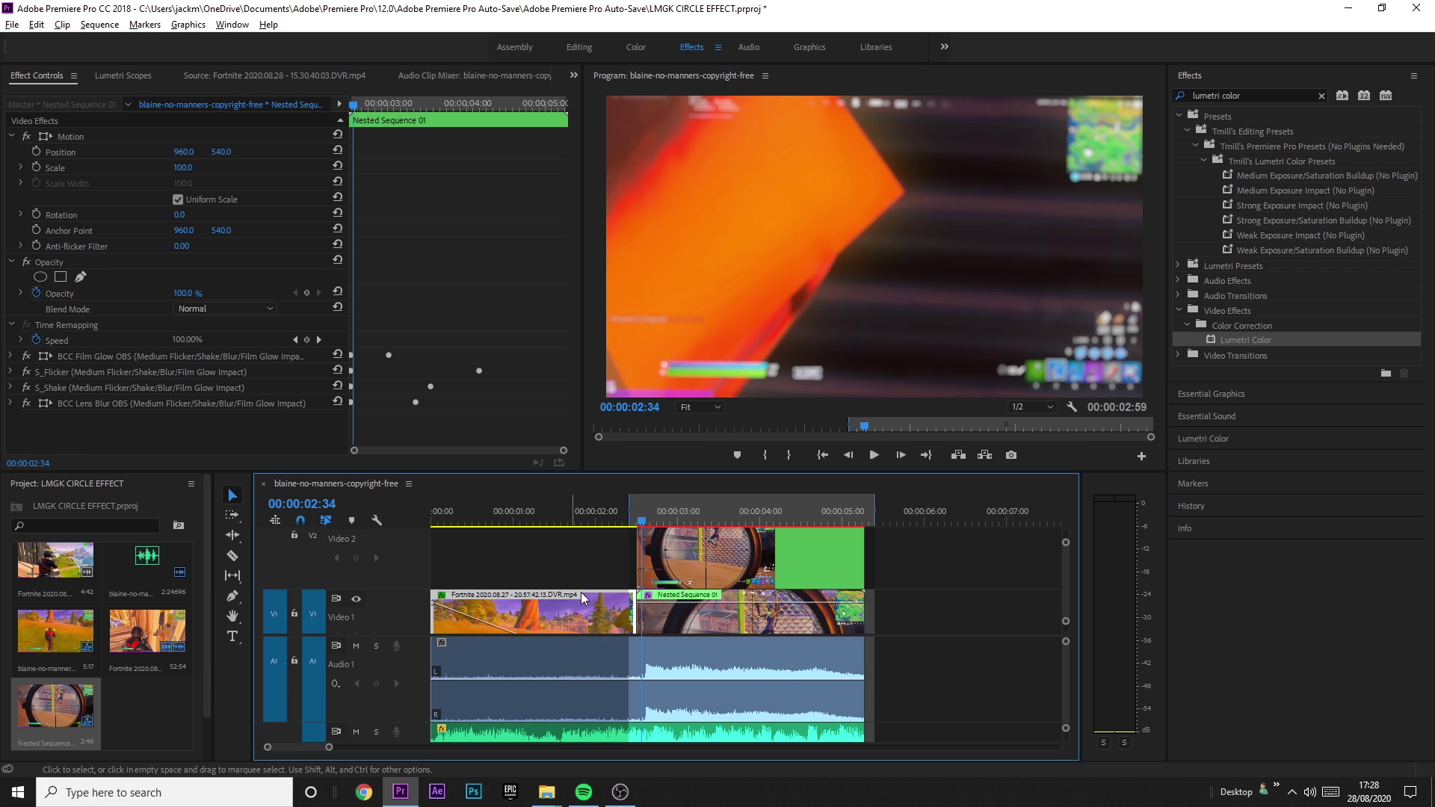
{"action": "scroll", "coordinate": [509, 604], "scroll_direction": "down", "scroll_amount": 1}
{"action": "scroll", "coordinate": [553, 601], "scroll_direction": "up", "scroll_amount": 1}
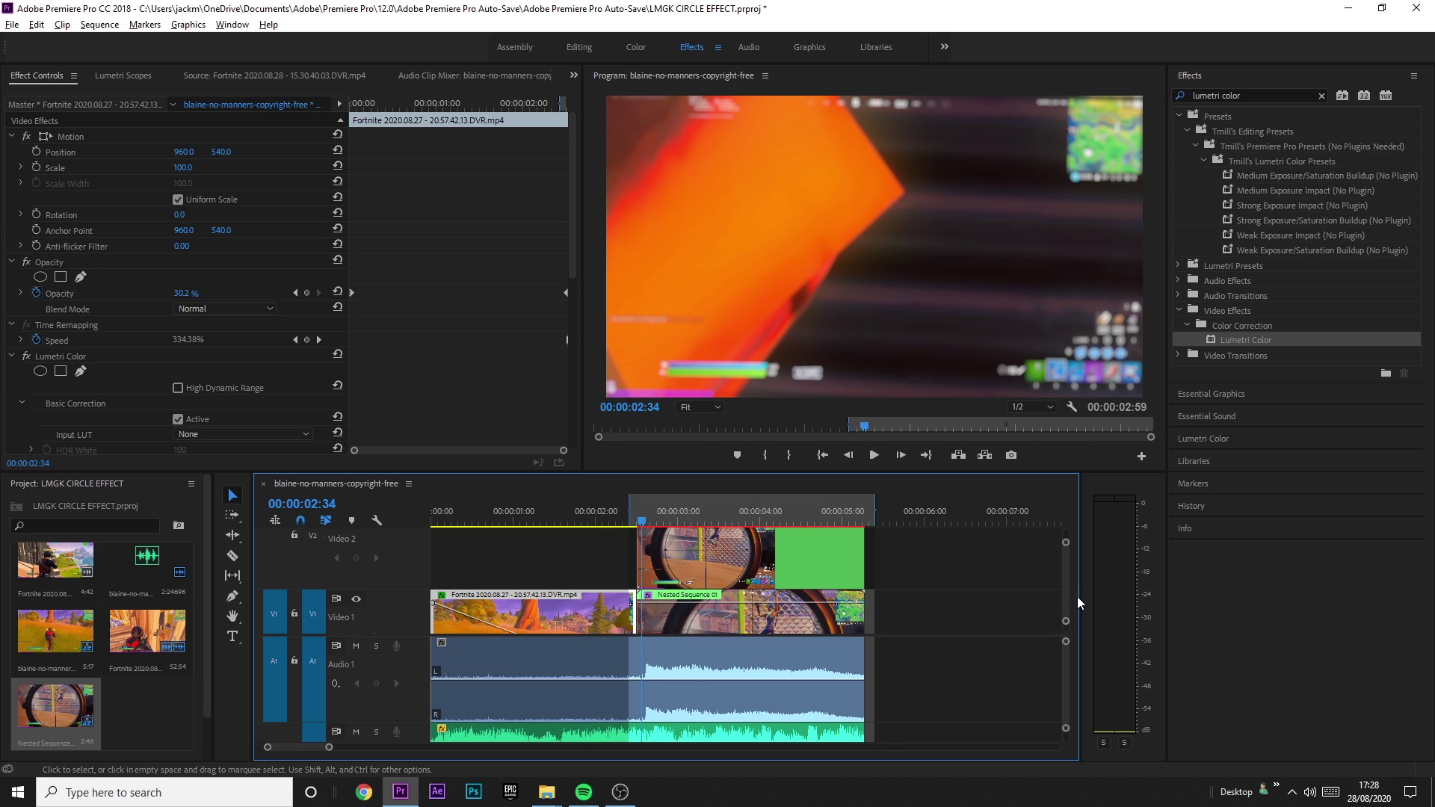
{"action": "left_click_drag", "start_coordinate": [1065, 585], "coordinate": [1065, 594]}
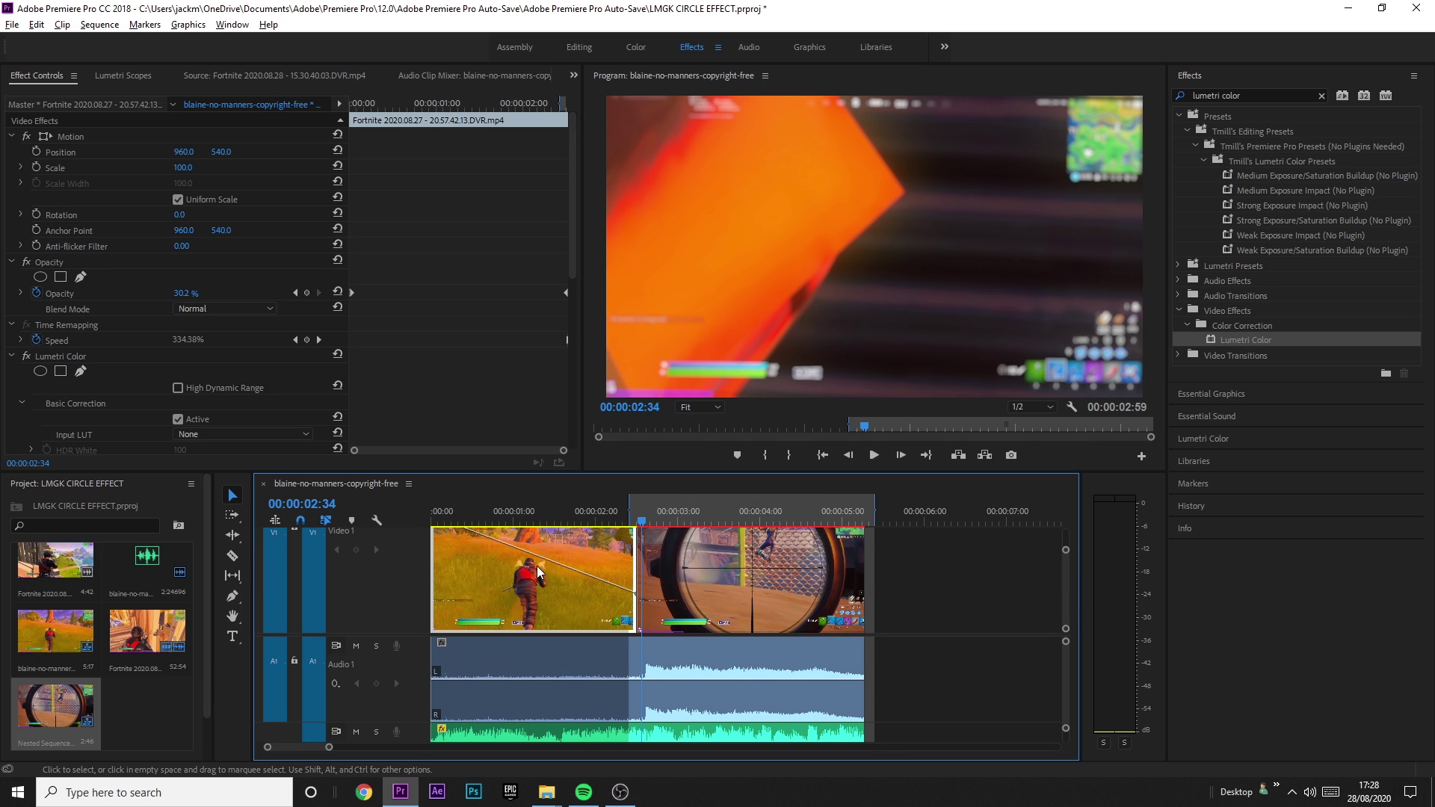
{"action": "scroll", "coordinate": [141, 321], "scroll_direction": "down", "scroll_amount": 6}
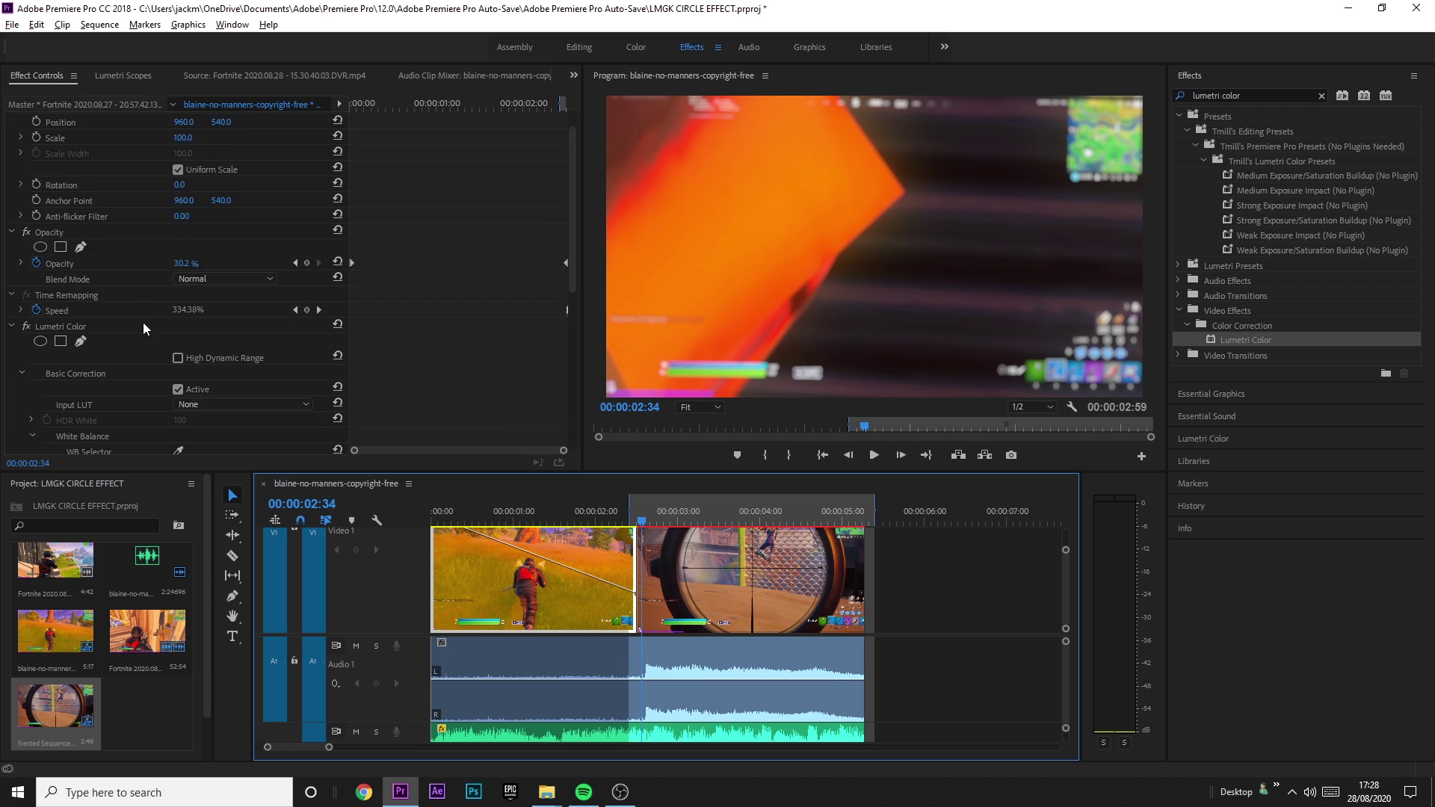
{"action": "scroll", "coordinate": [161, 345], "scroll_direction": "down", "scroll_amount": 2}
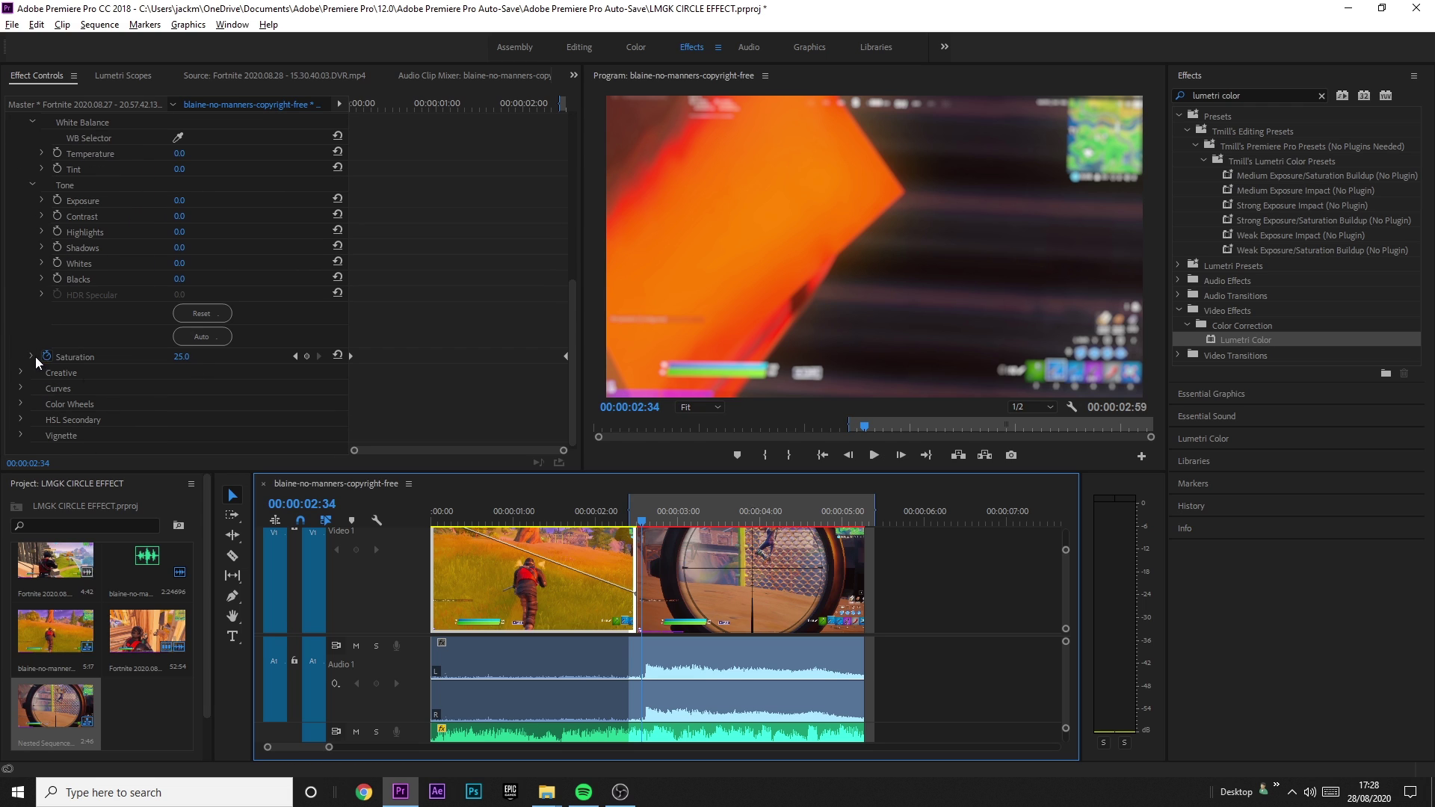
Apply the Lumetri Color effect to the nested shot on Video 1
{"action": "left_click", "coordinate": [781, 546]}
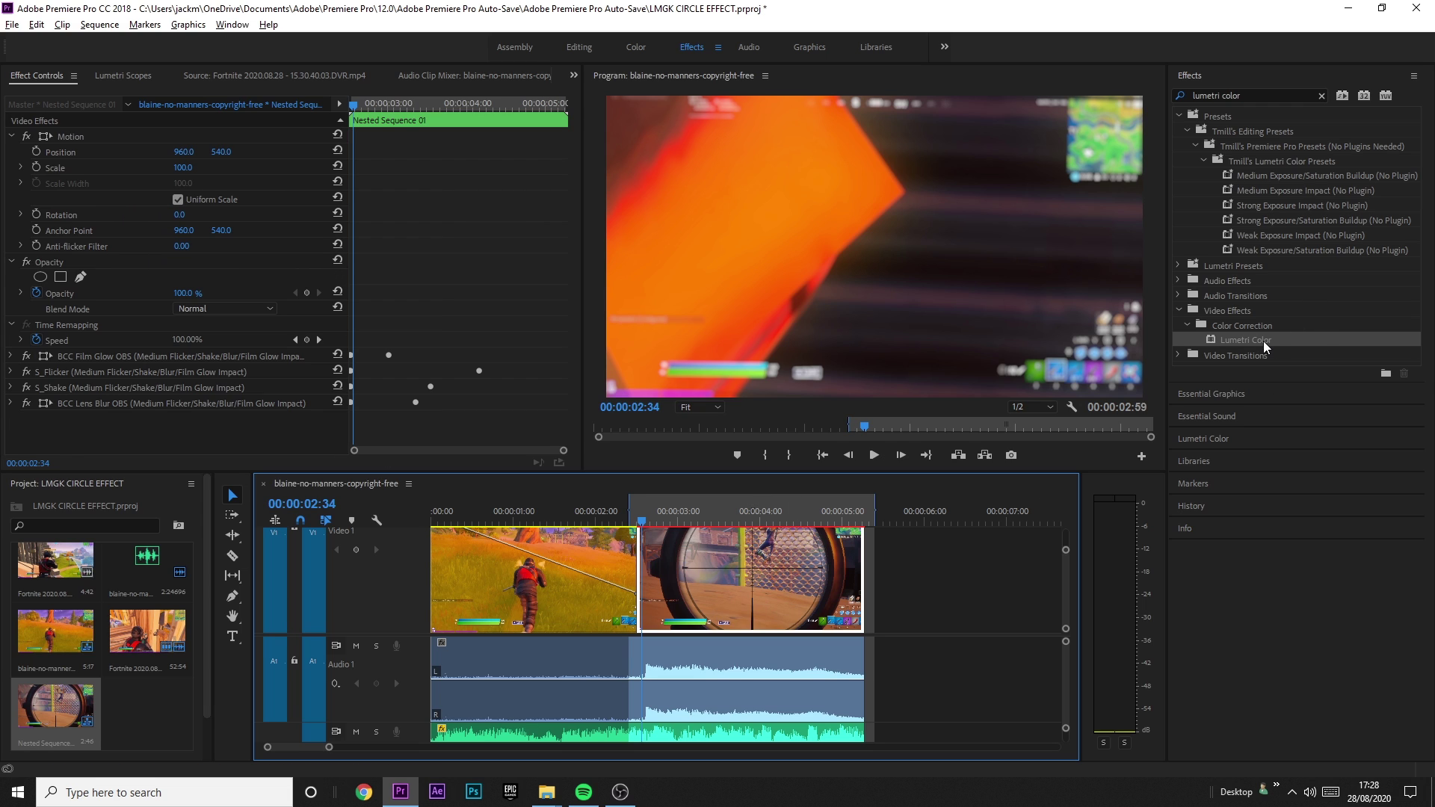
{"action": "left_click_drag", "start_coordinate": [1265, 346], "coordinate": [213, 291]}
{"action": "scroll", "coordinate": [169, 398], "scroll_direction": "down", "scroll_amount": 3}
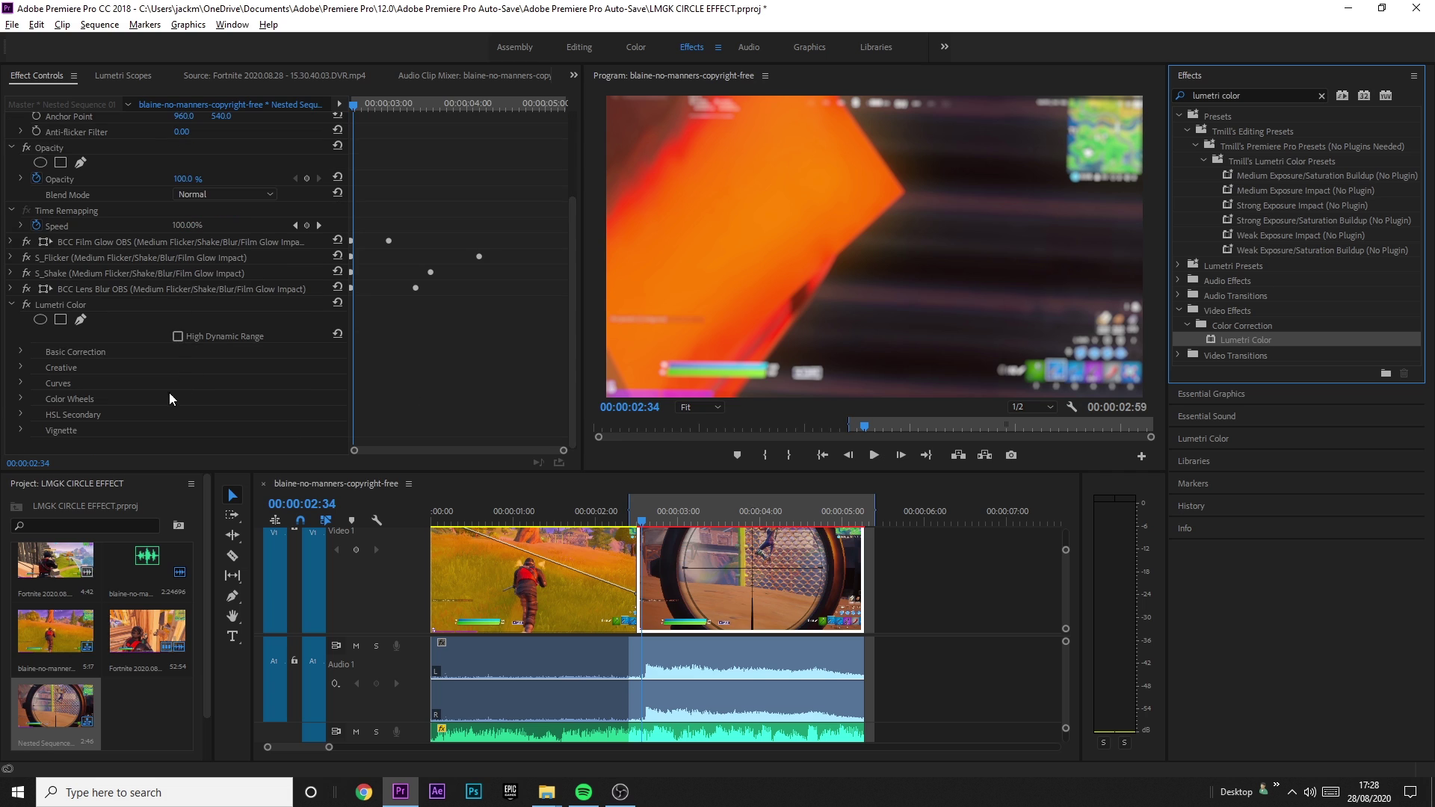
Set the Video 1 nested shot's Lumetri Basic Correction Saturation to 25 and check the desaturated result just after the cut
{"action": "left_click", "coordinate": [20, 351]}
{"action": "scroll", "coordinate": [169, 399], "scroll_direction": "down", "scroll_amount": 4}
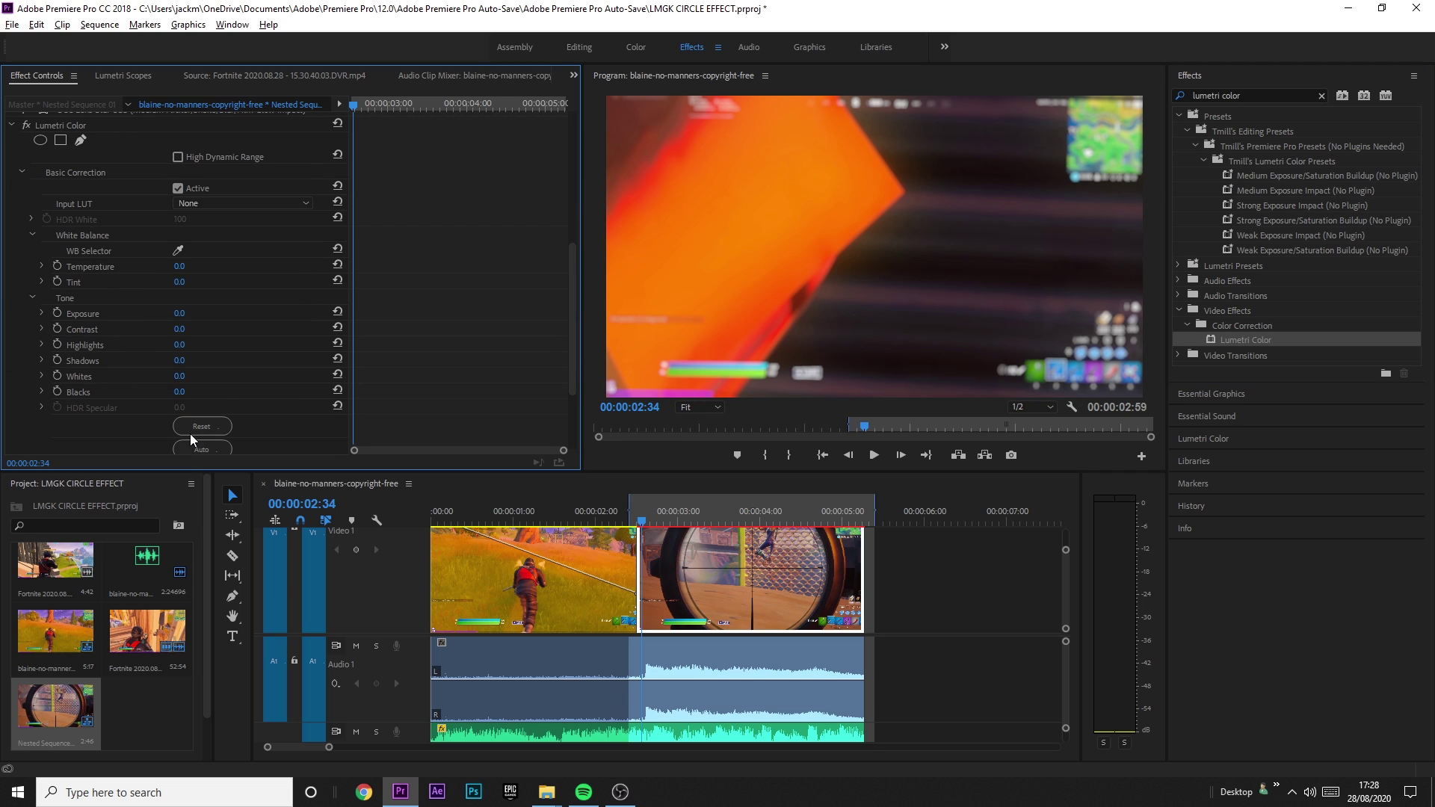
{"action": "scroll", "coordinate": [129, 393], "scroll_direction": "down", "scroll_amount": 4}
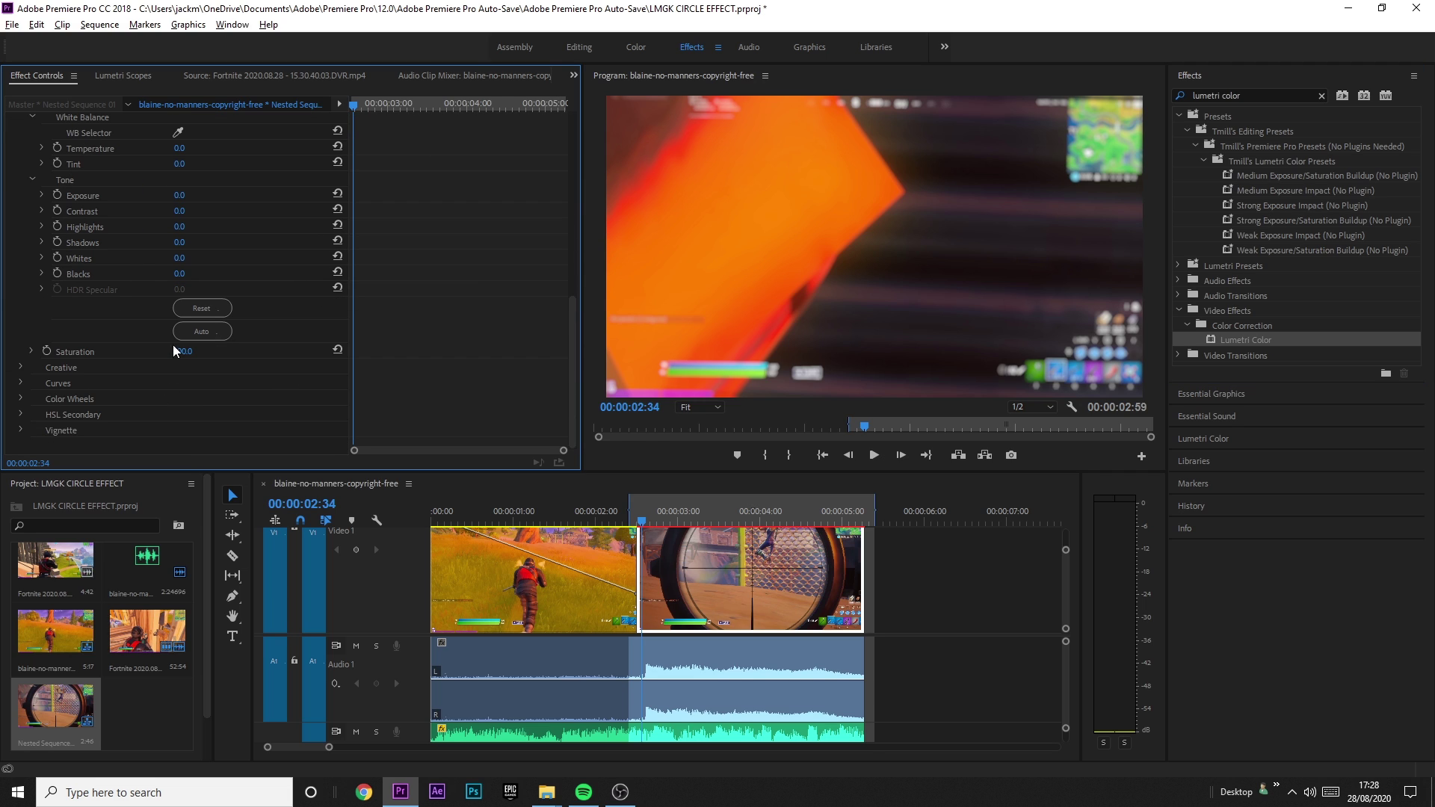
{"action": "left_click", "coordinate": [193, 350]}
{"action": "type", "text": "25"}
{"action": "left_click", "coordinate": [659, 521]}
{"action": "left_click_drag", "start_coordinate": [659, 521], "coordinate": [639, 521]}
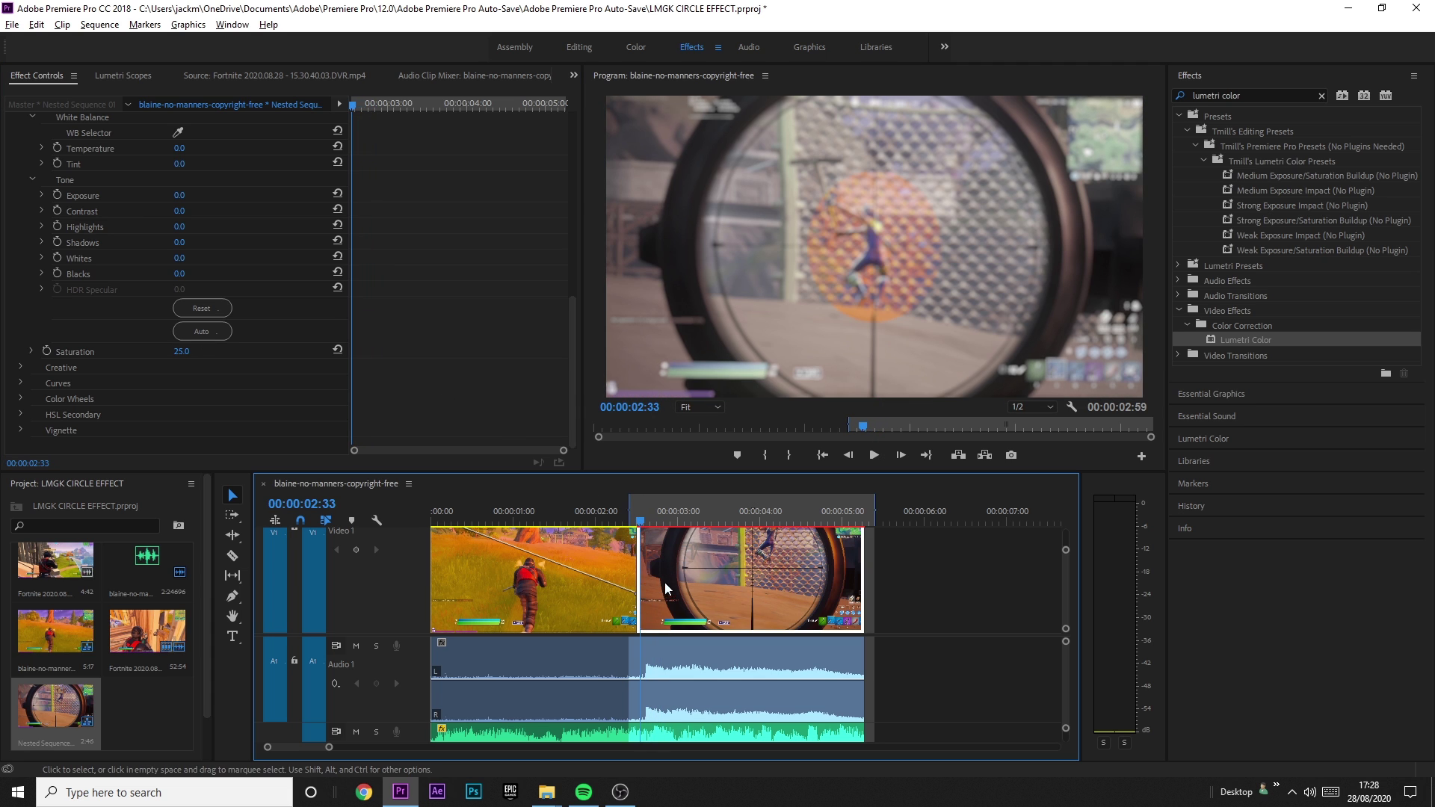
Lower the Video 1 nested shot's opacity to about 30% and check the transition at the cut
{"action": "scroll", "coordinate": [1064, 603], "scroll_direction": "up", "scroll_amount": 3}
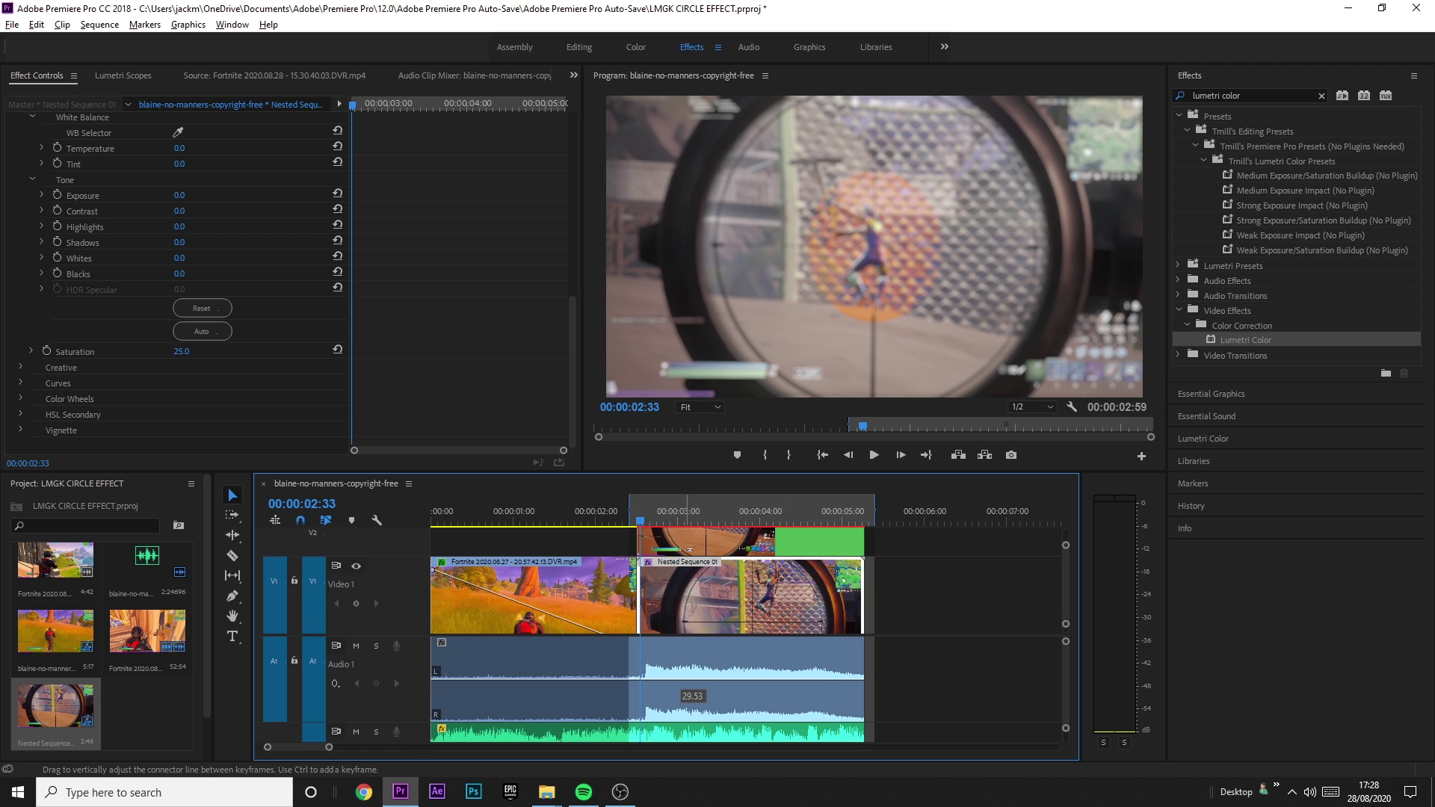
{"action": "left_click", "coordinate": [657, 523]}
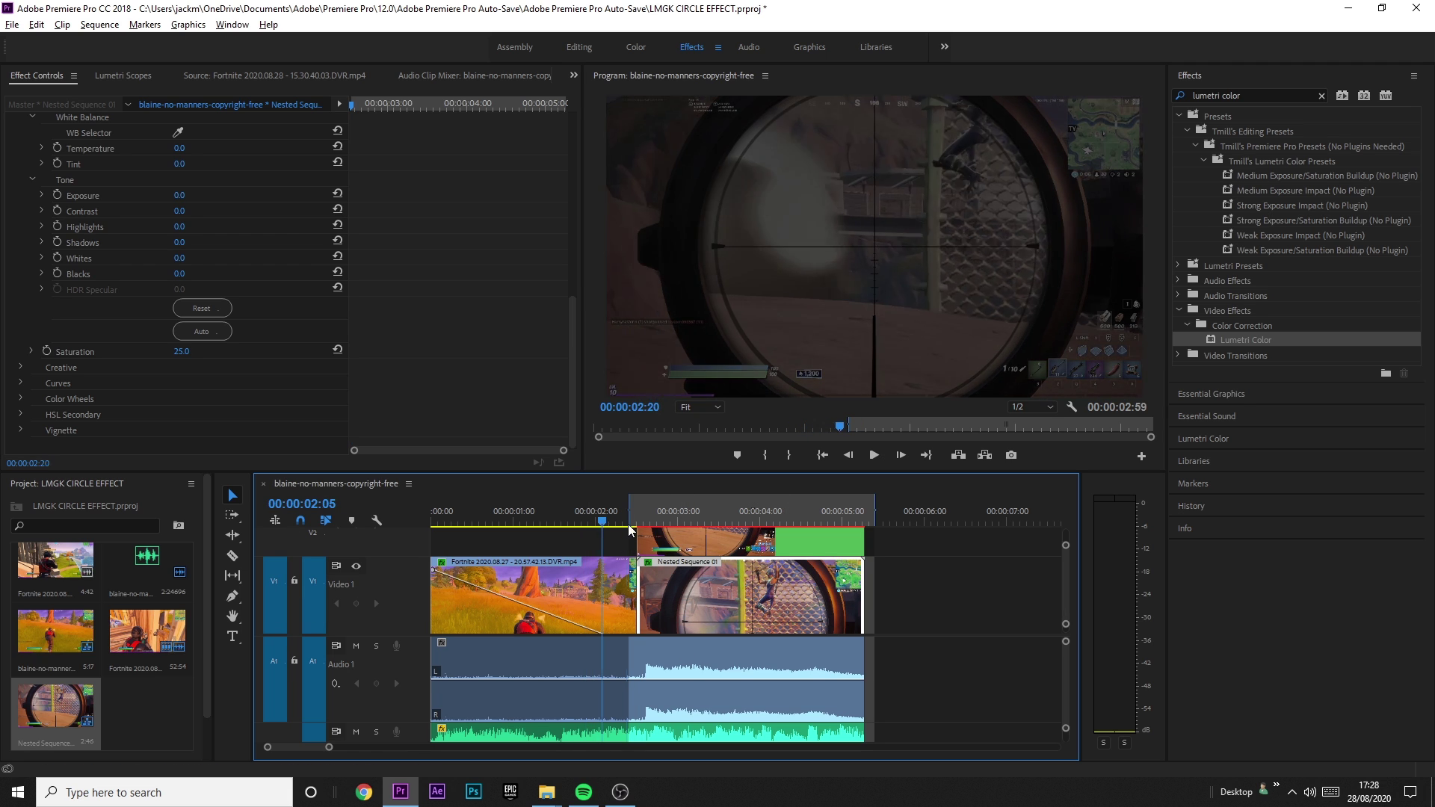
{"action": "left_click_drag", "start_coordinate": [662, 529], "coordinate": [637, 523]}
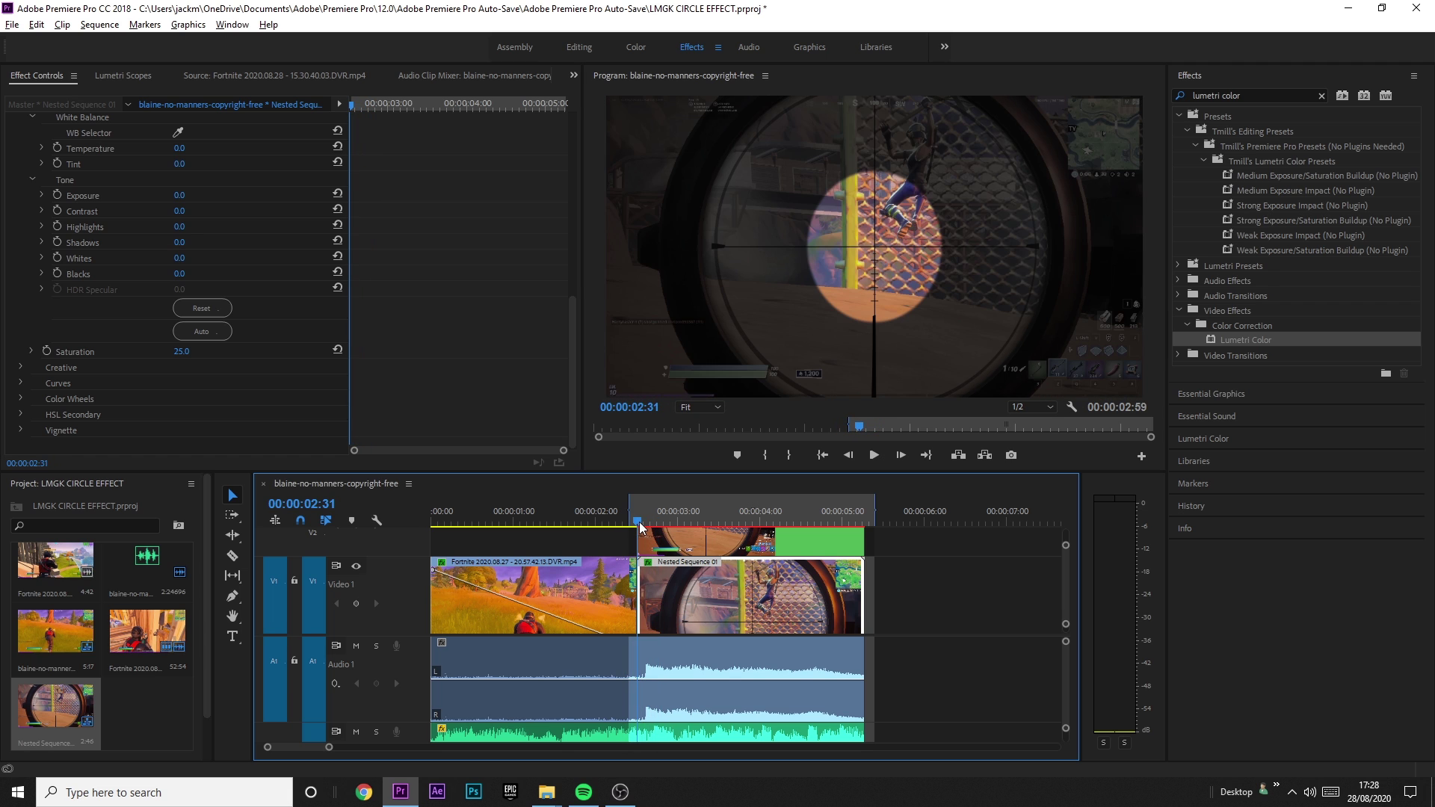
{"action": "scroll", "coordinate": [1076, 575], "scroll_direction": "up", "scroll_amount": 3}
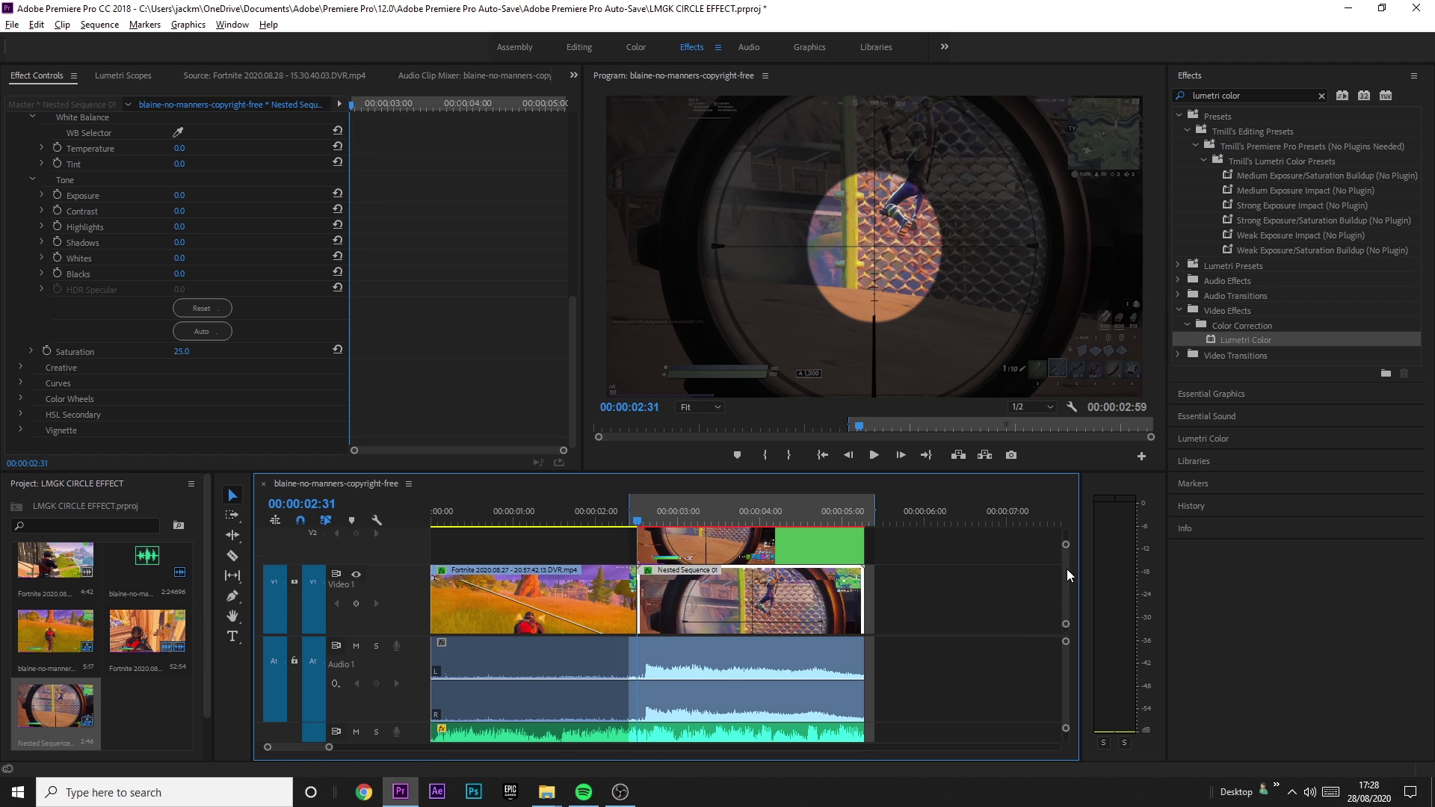
Set the circular mask on the Video 2 copy to a feather of 200 and an expansion of -236
{"action": "left_click", "coordinate": [770, 598]}
{"action": "key", "text": "ctrl+z"}
{"action": "key", "text": "ctrl+z"}
{"action": "key", "text": "ctrl+z"}
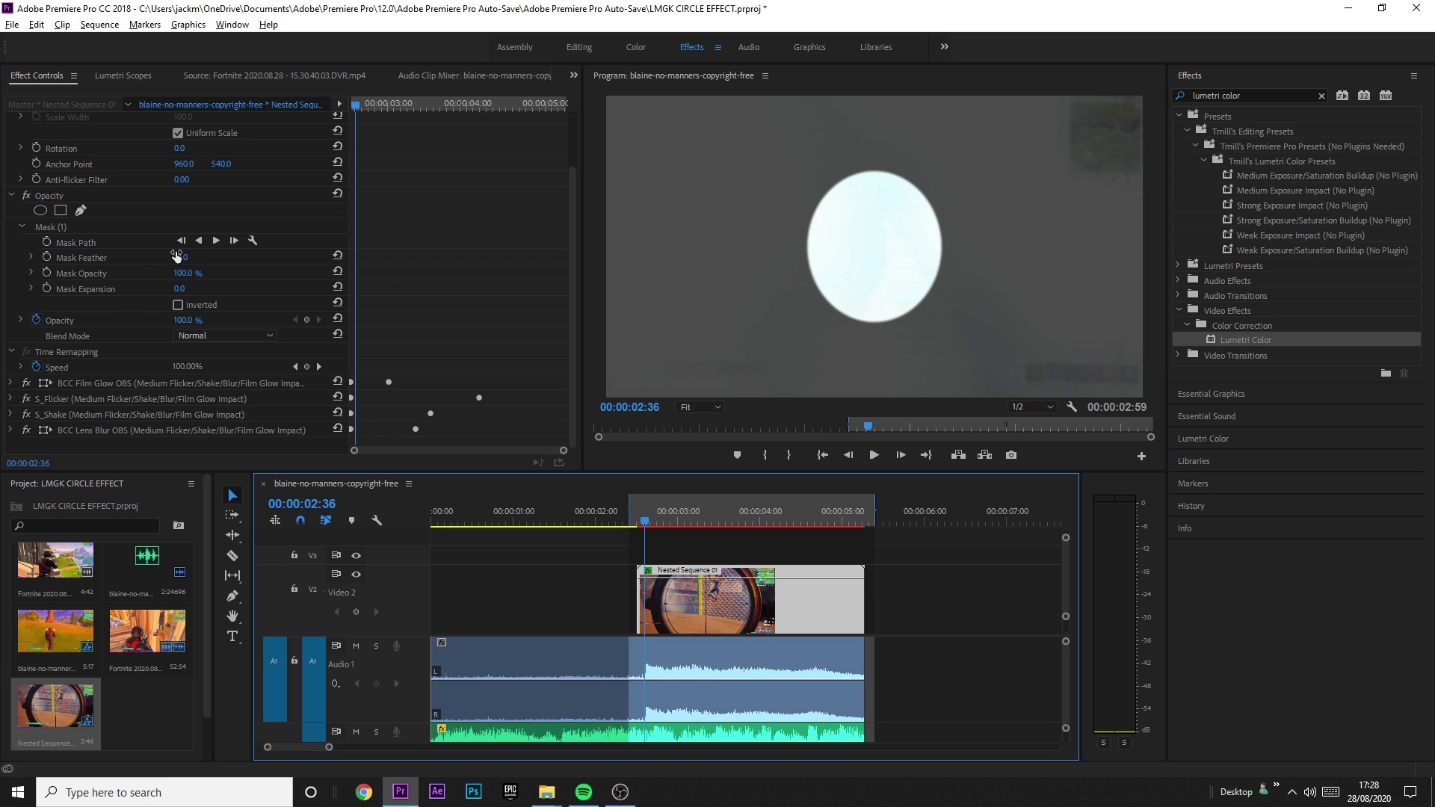
{"action": "left_click_drag", "start_coordinate": [180, 257], "coordinate": [564, 499]}
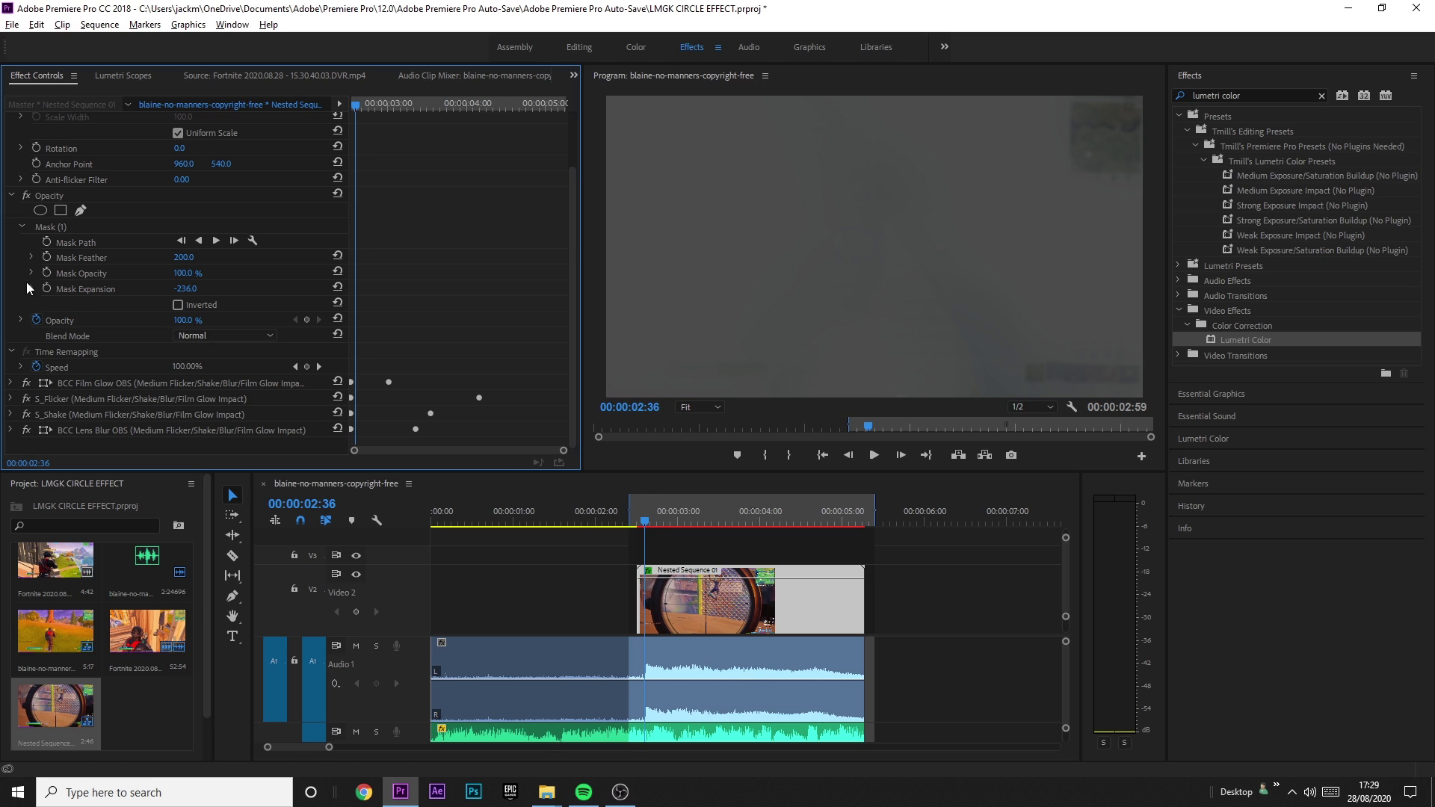
Keyframe the Video 2 copy's Mask Expansion from -236 at the cut (00:00:02:31) to 1000 at 00:00:03:57
{"action": "left_click", "coordinate": [639, 525]}
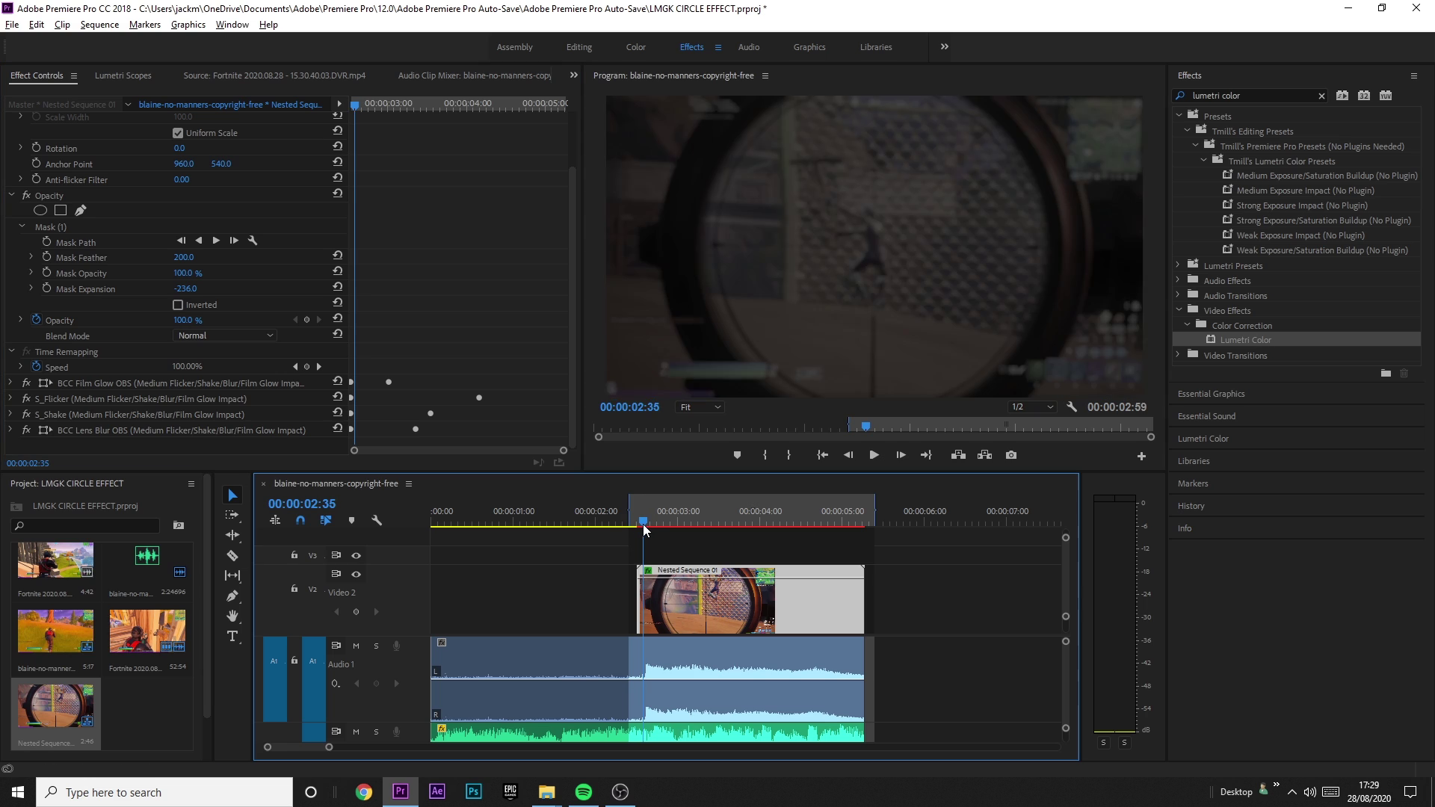
{"action": "left_click", "coordinate": [86, 307]}
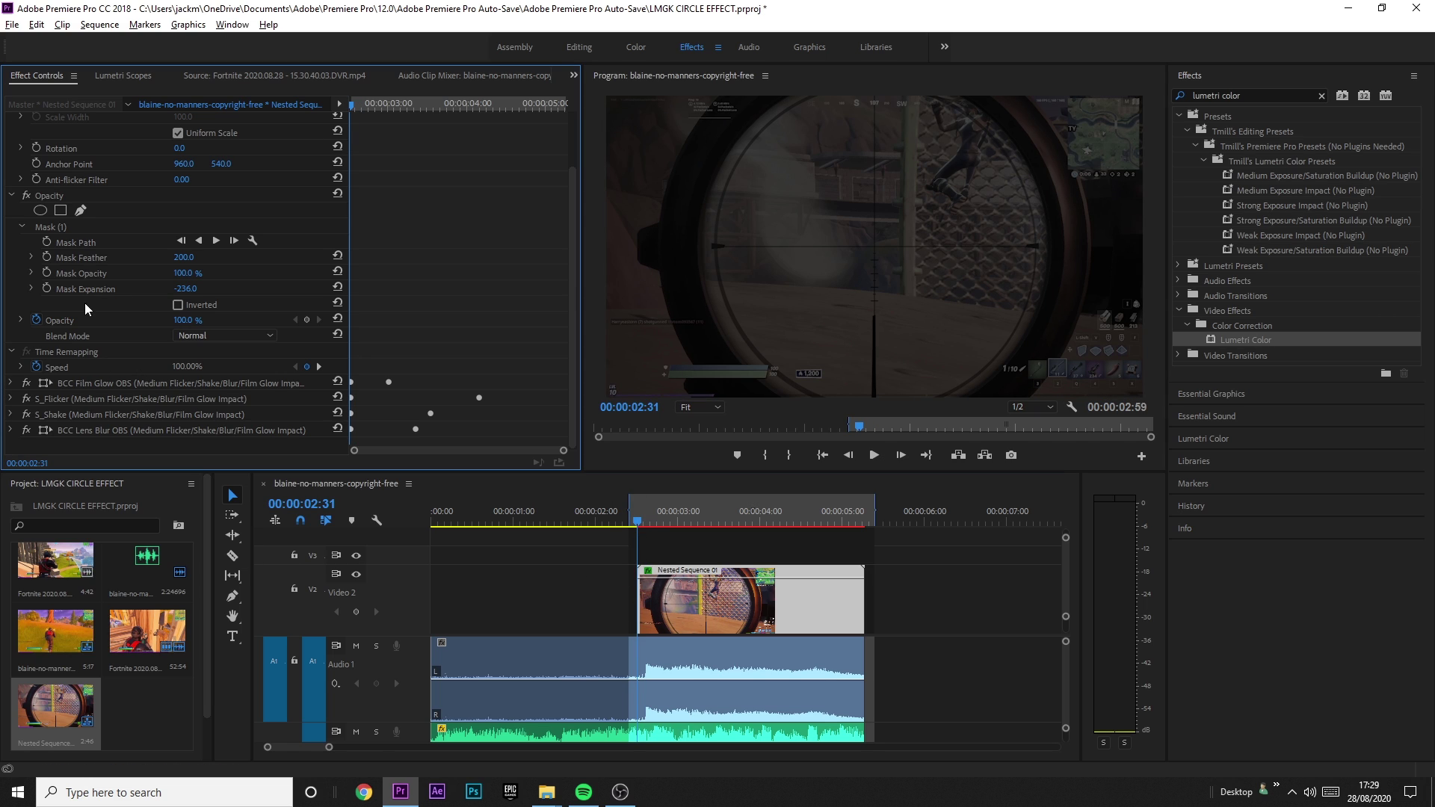
{"action": "left_click", "coordinate": [47, 286]}
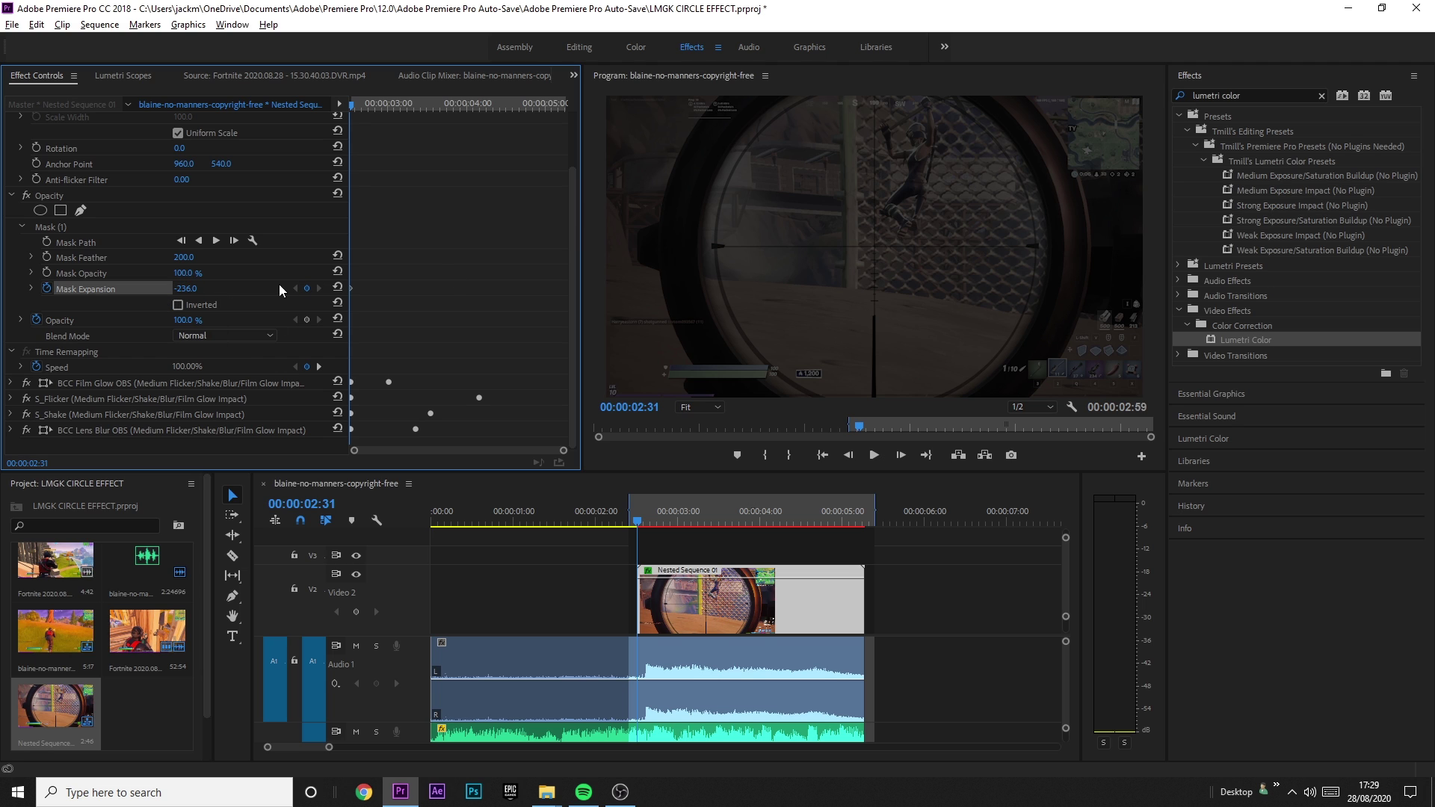
{"action": "left_click_drag", "start_coordinate": [431, 106], "coordinate": [463, 108]}
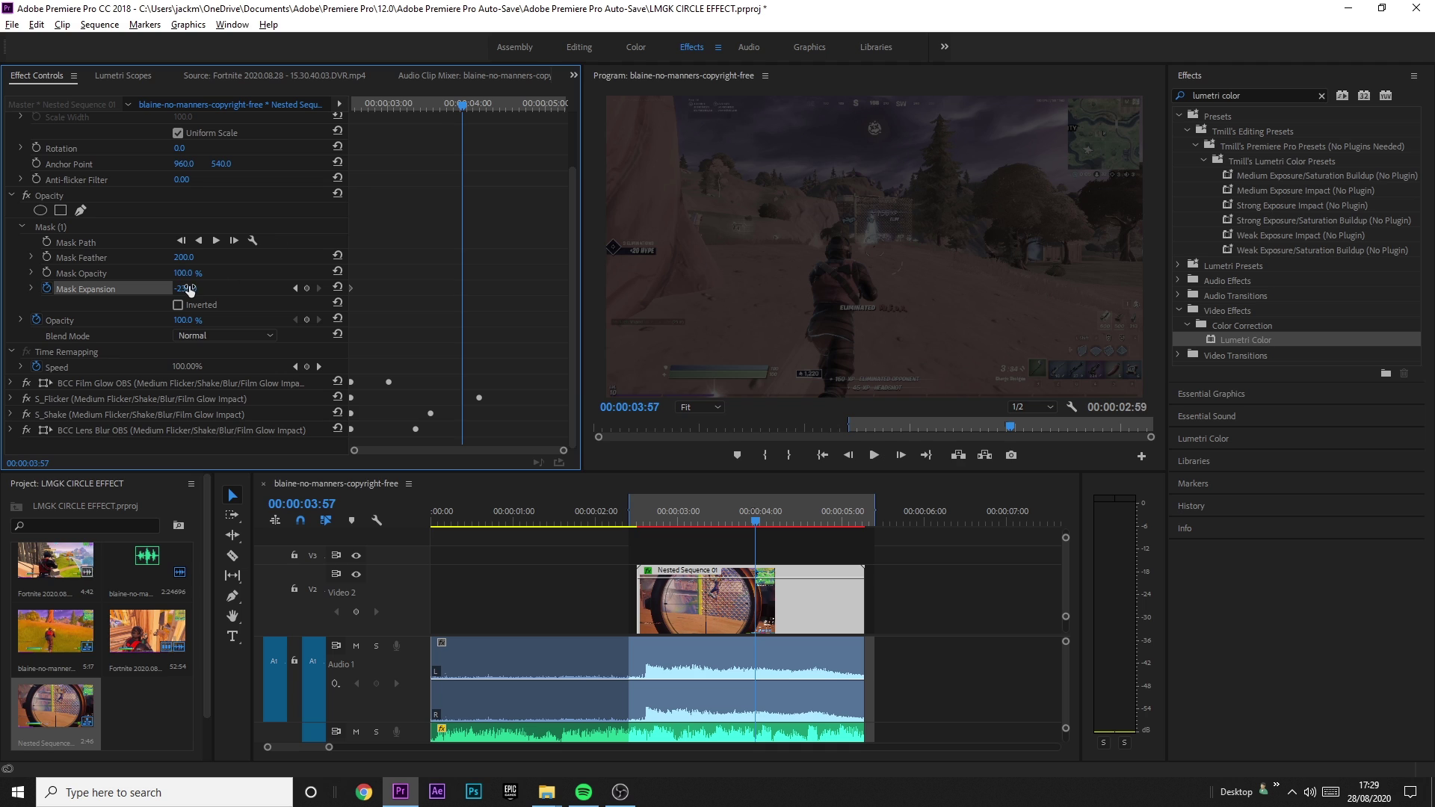
{"action": "left_click_drag", "start_coordinate": [185, 288], "coordinate": [1088, 289]}
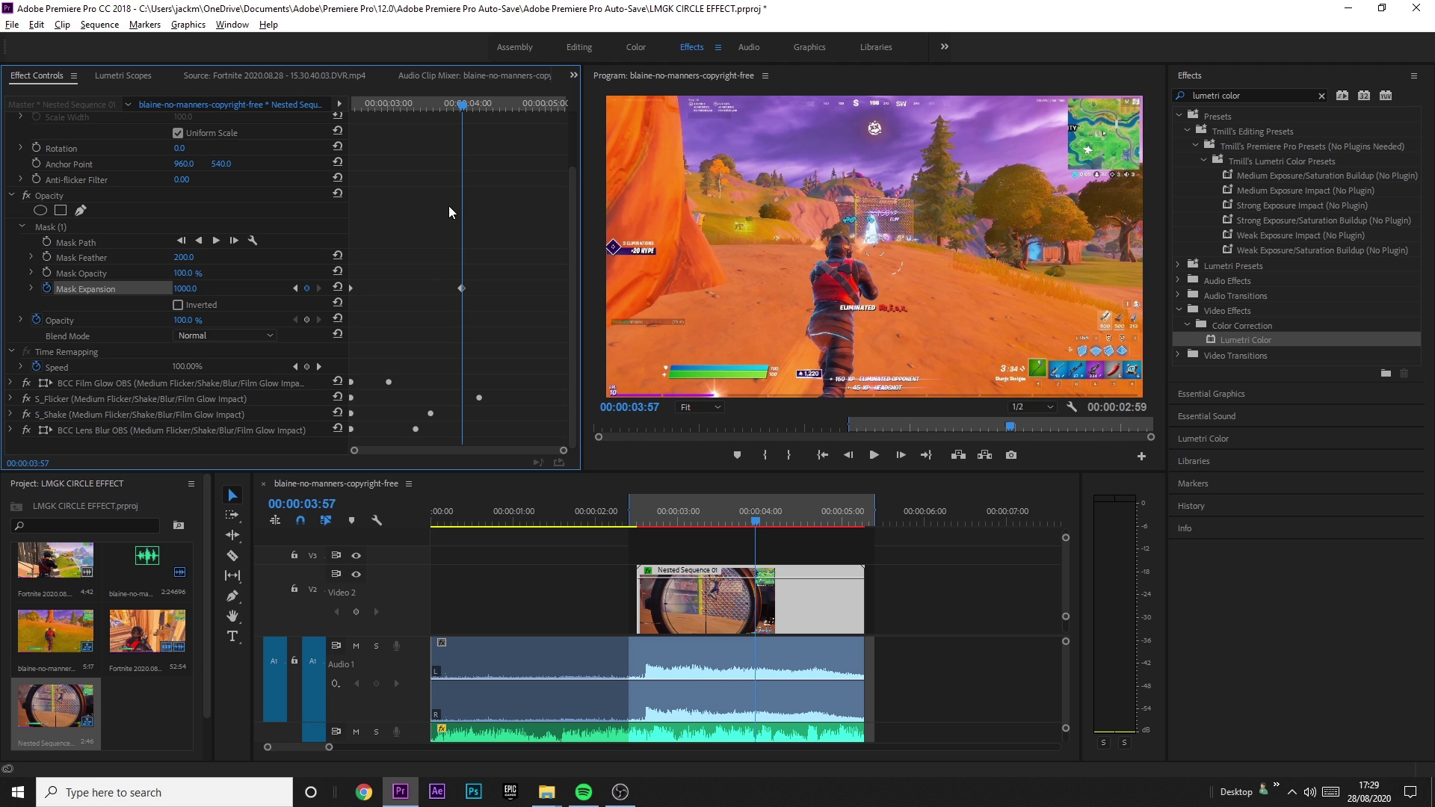
Move the Mask Expansion end keyframe earlier, in line with the BCC Lens Blur end keyframe, and check the circle reveal
{"action": "key", "text": "minus"}
{"action": "left_click", "coordinate": [510, 511]}
{"action": "scroll", "coordinate": [453, 568], "scroll_direction": "up", "scroll_amount": 3}
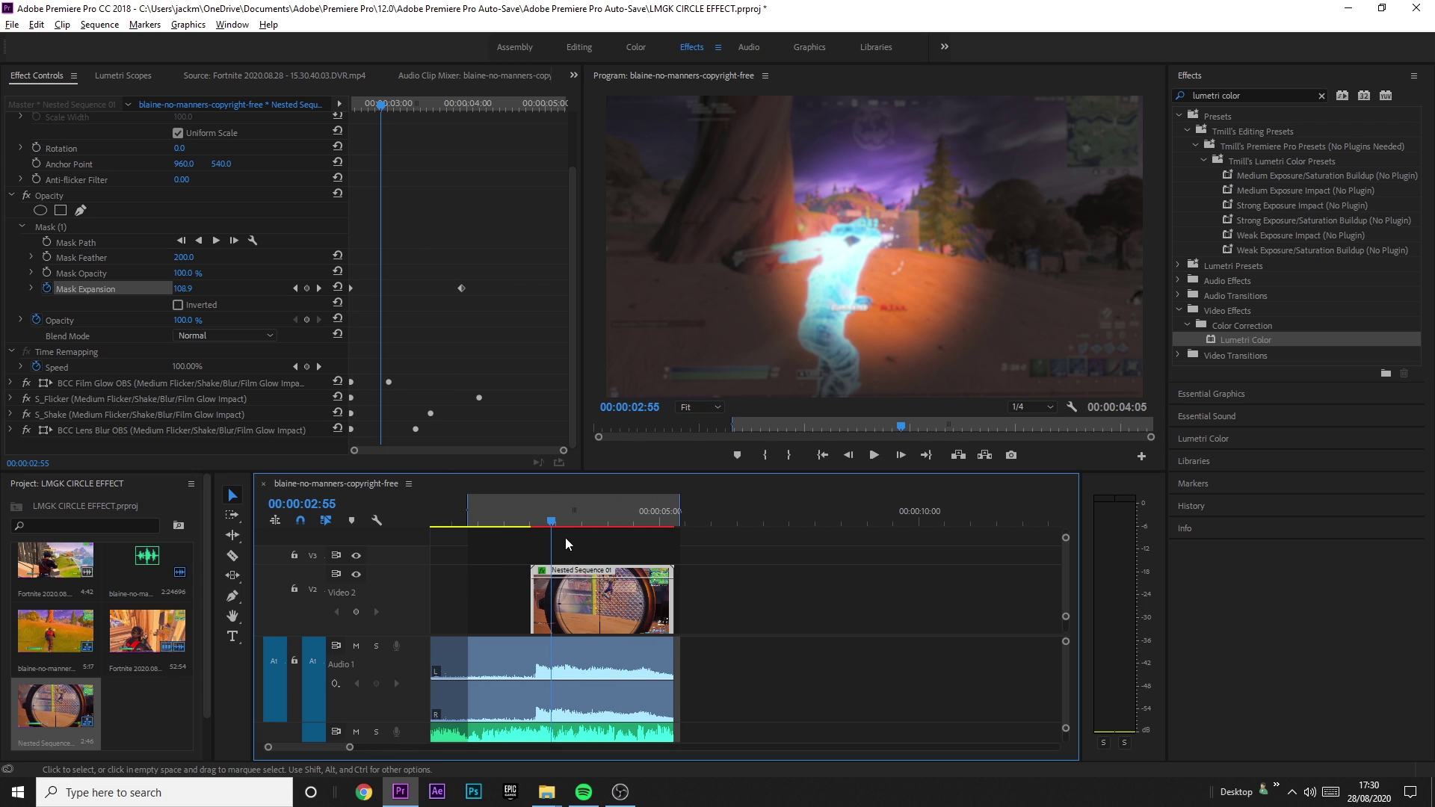
{"action": "left_click_drag", "start_coordinate": [460, 287], "coordinate": [415, 288]}
{"action": "left_click", "coordinate": [496, 498]}
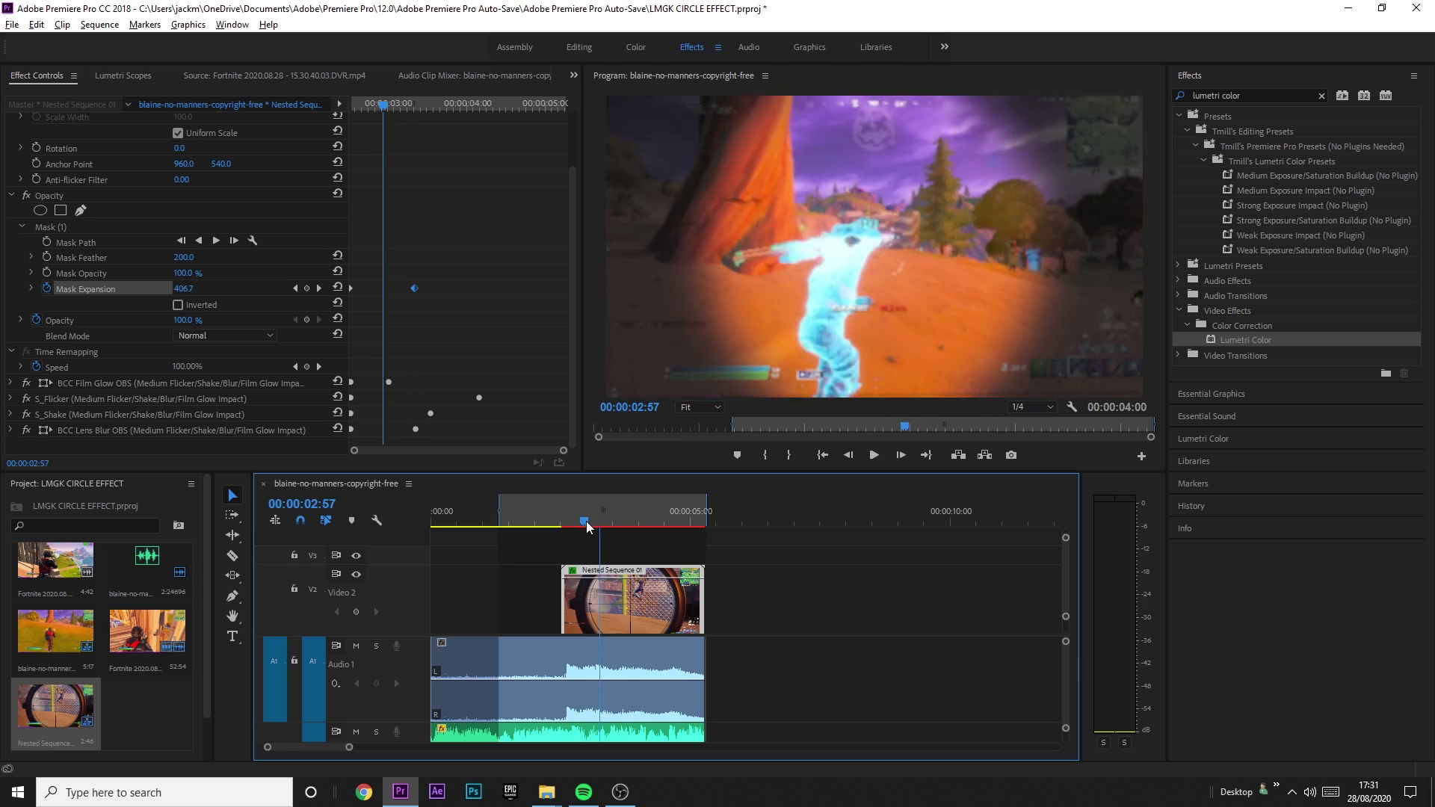
{"action": "key", "text": "Down"}
Find the Sapphire S_Glow effect with the search s_glow and apply it to the nested shot on Video 2
{"action": "left_click", "coordinate": [1321, 96]}
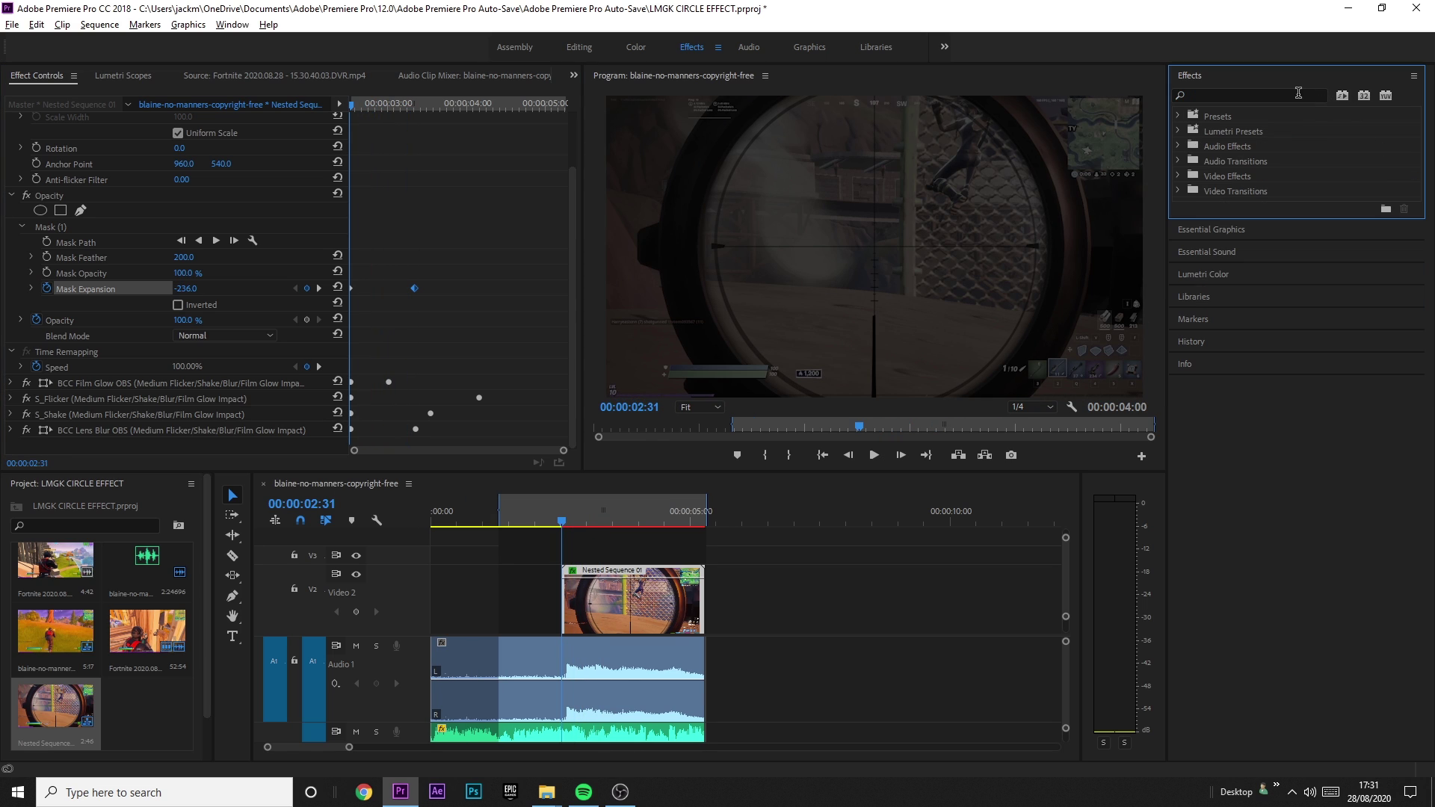
{"action": "type", "text": "s_glow"}
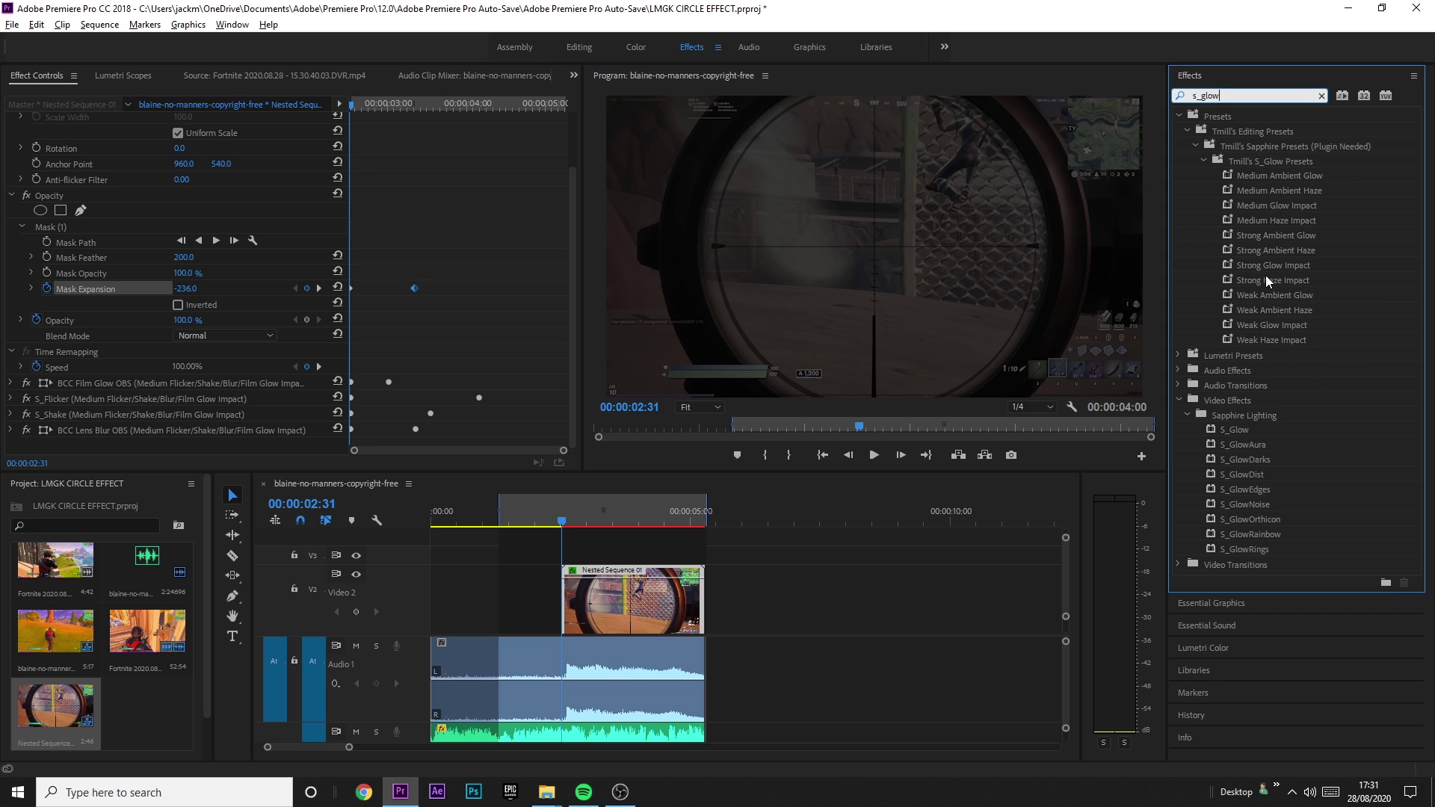
{"action": "left_click", "coordinate": [1235, 164]}
{"action": "left_click", "coordinate": [1271, 192]}
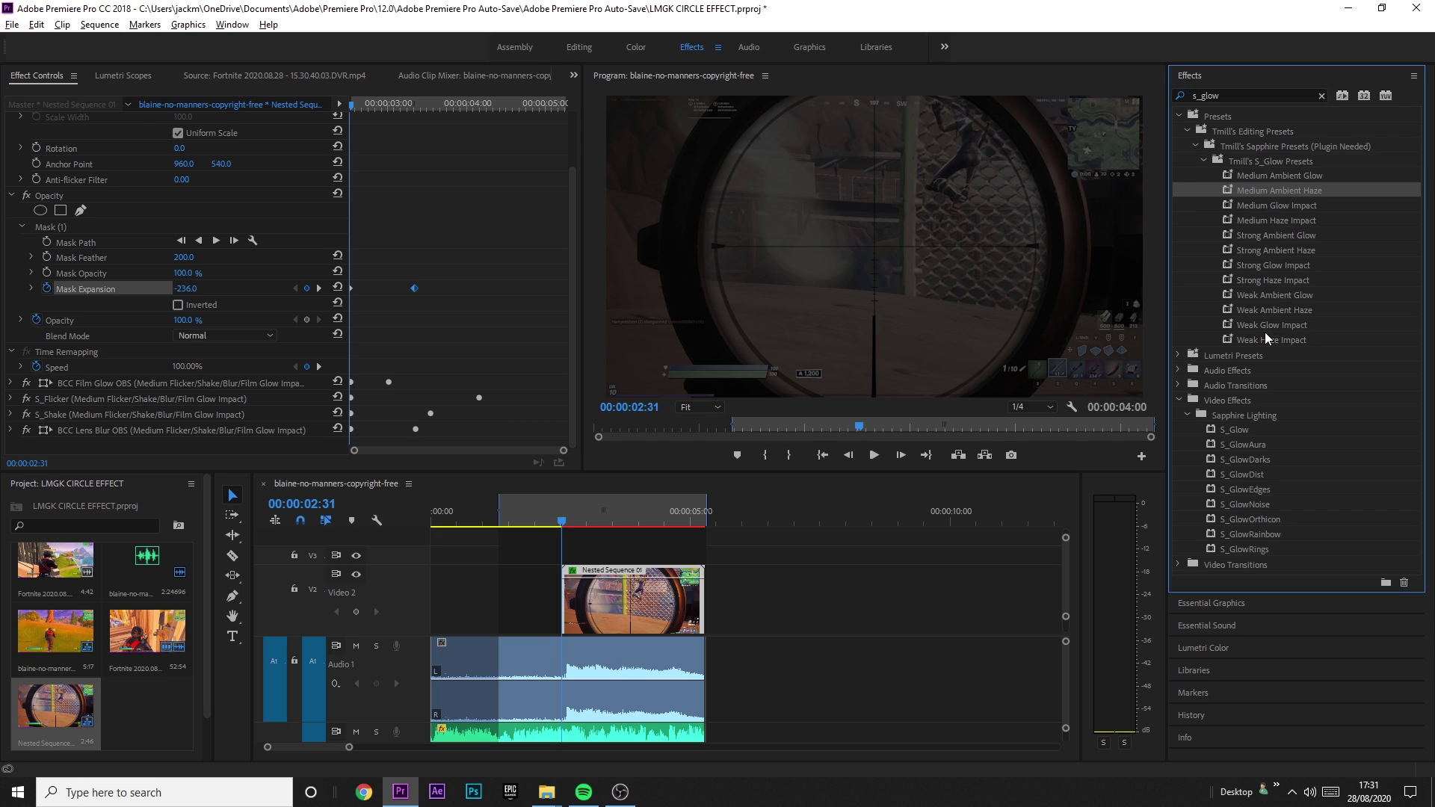
{"action": "left_click", "coordinate": [1229, 429]}
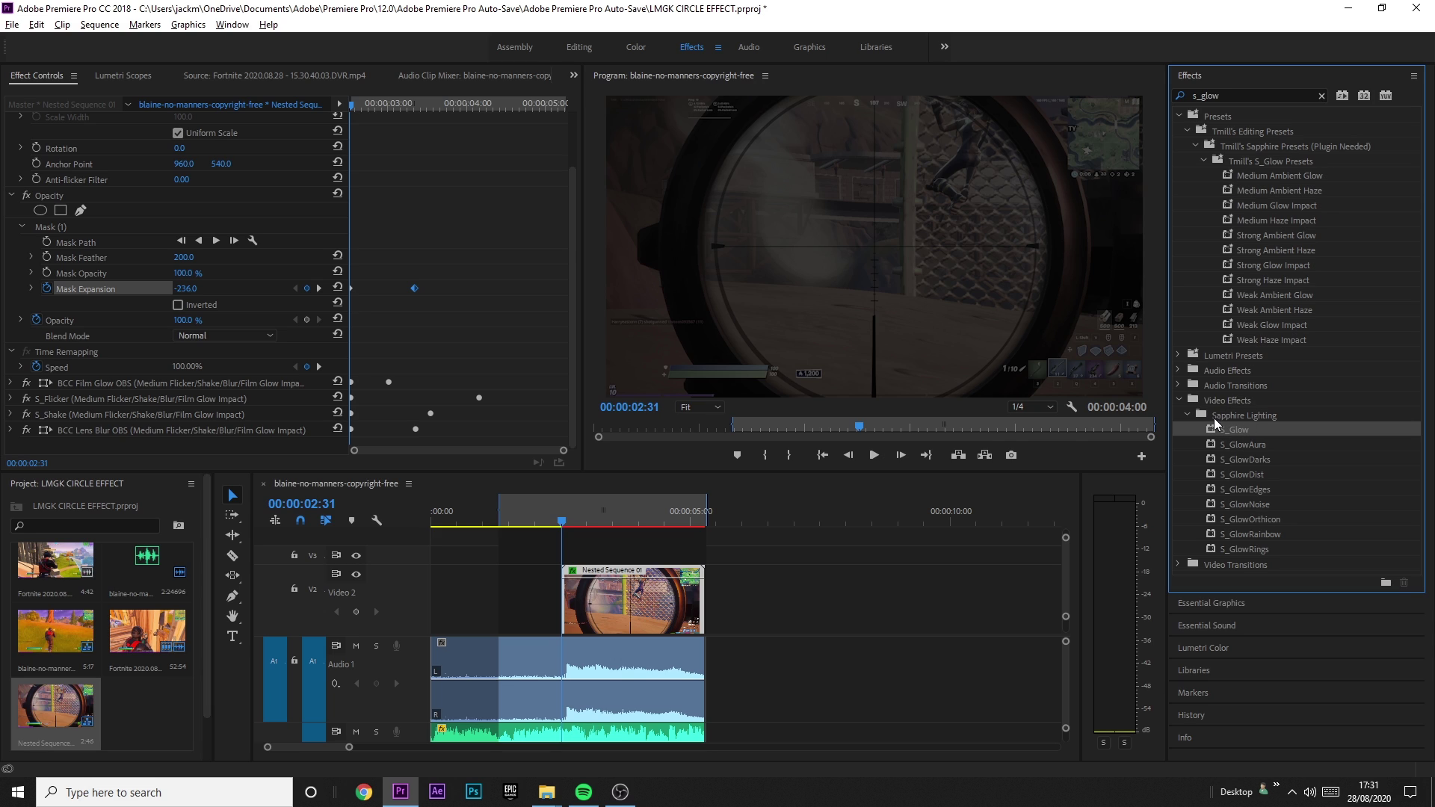
{"action": "left_click_drag", "start_coordinate": [864, 510], "coordinate": [617, 598]}
Set the S_Glow Brightness to 1.25 while viewing the circle reveal at 00:00:02:50
{"action": "left_click_drag", "start_coordinate": [581, 510], "coordinate": [580, 512]}
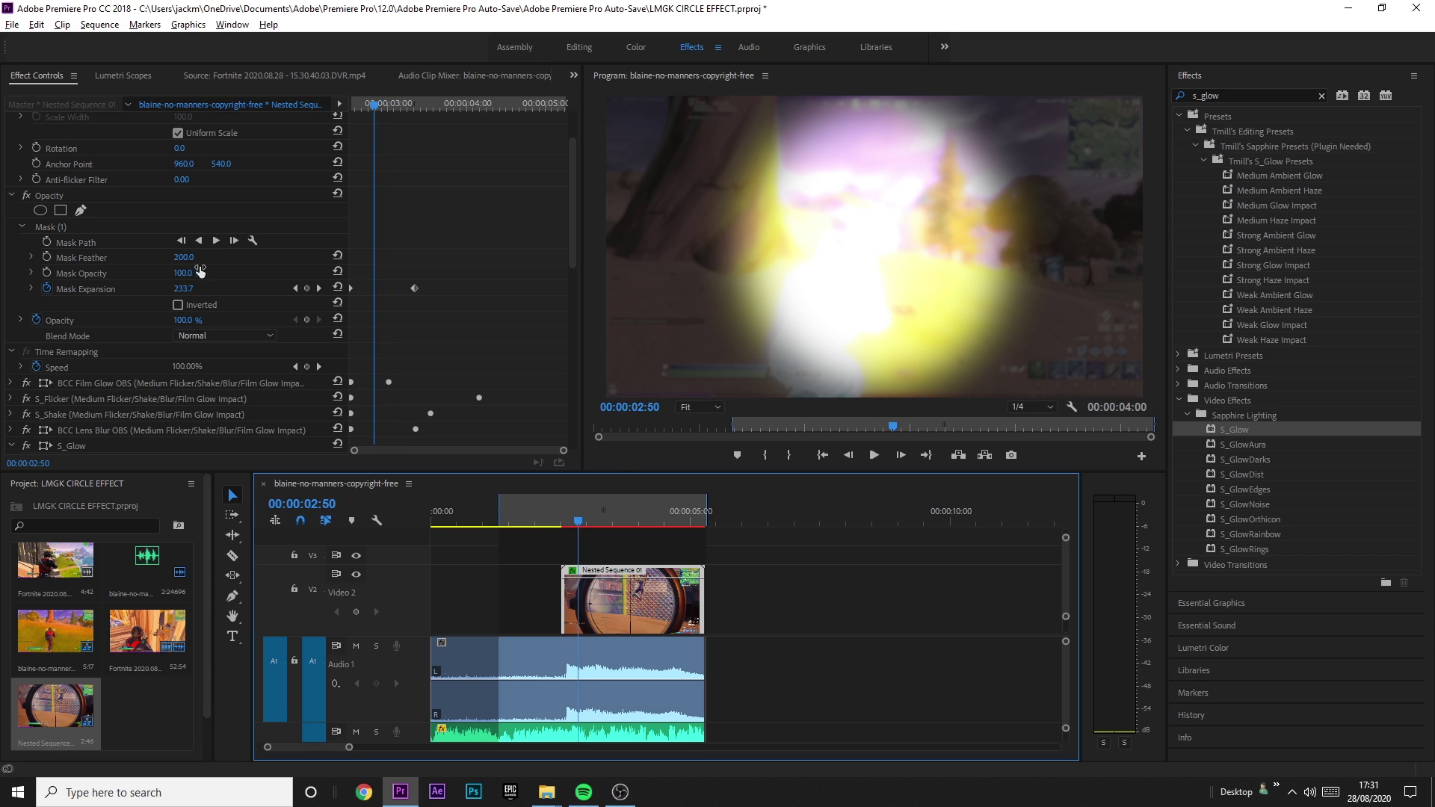
{"action": "scroll", "coordinate": [199, 271], "scroll_direction": "down", "scroll_amount": 5}
{"action": "left_click", "coordinate": [193, 285]}
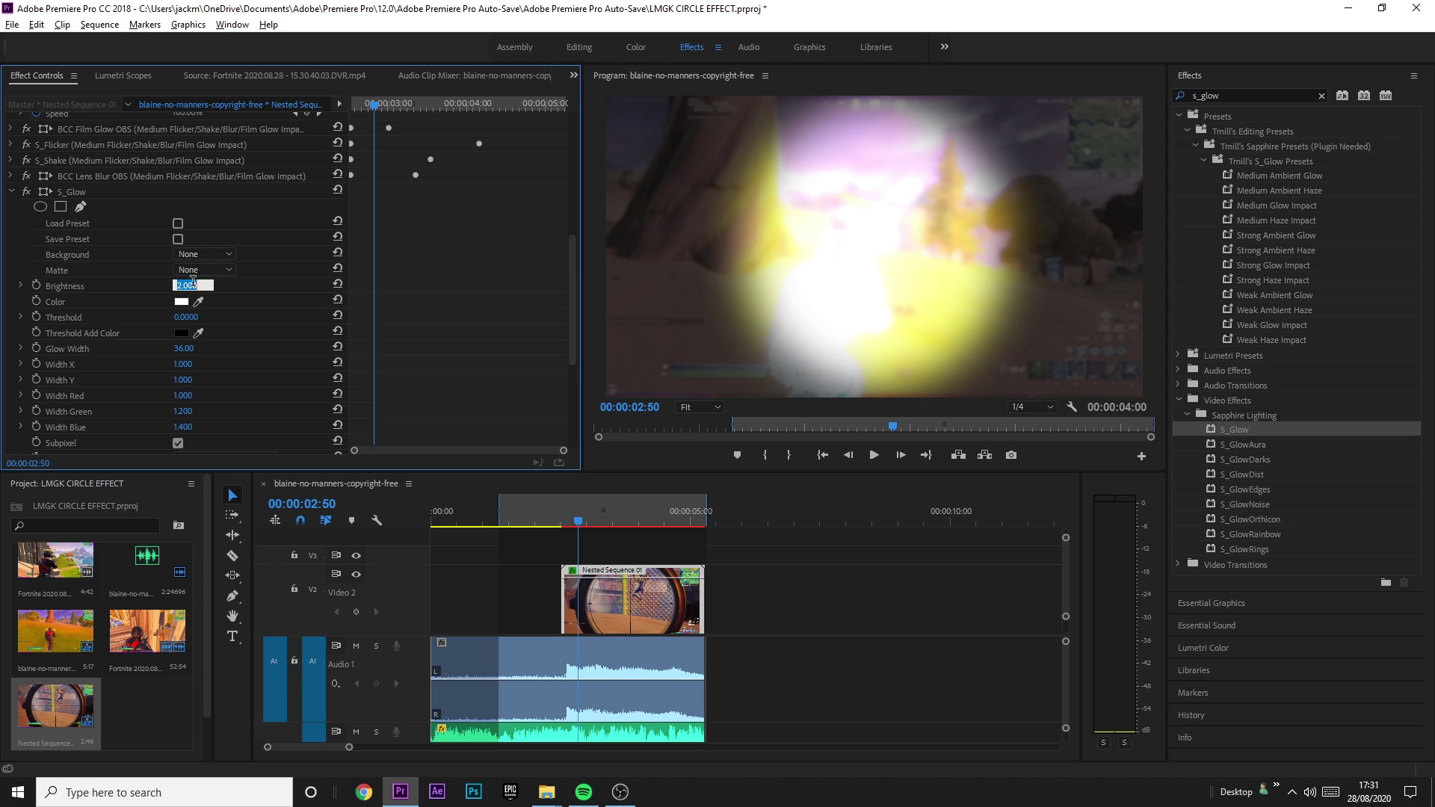
{"action": "type", "text": "125"}
{"action": "key", "text": "Return"}
Change the S_Glow Color to magenta, E400FF
{"action": "scroll", "coordinate": [183, 276], "scroll_direction": "down", "scroll_amount": 1}
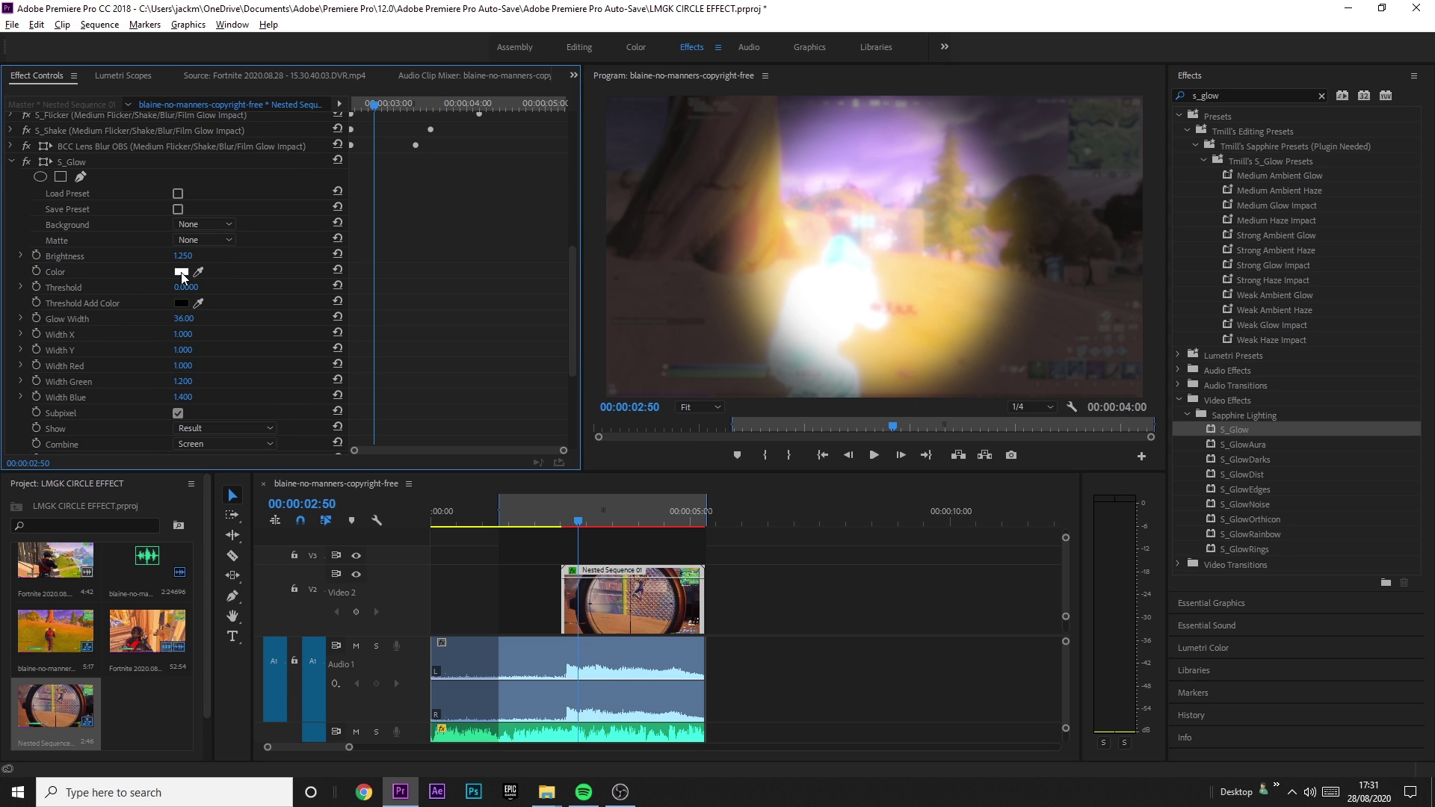
{"action": "left_click", "coordinate": [182, 274]}
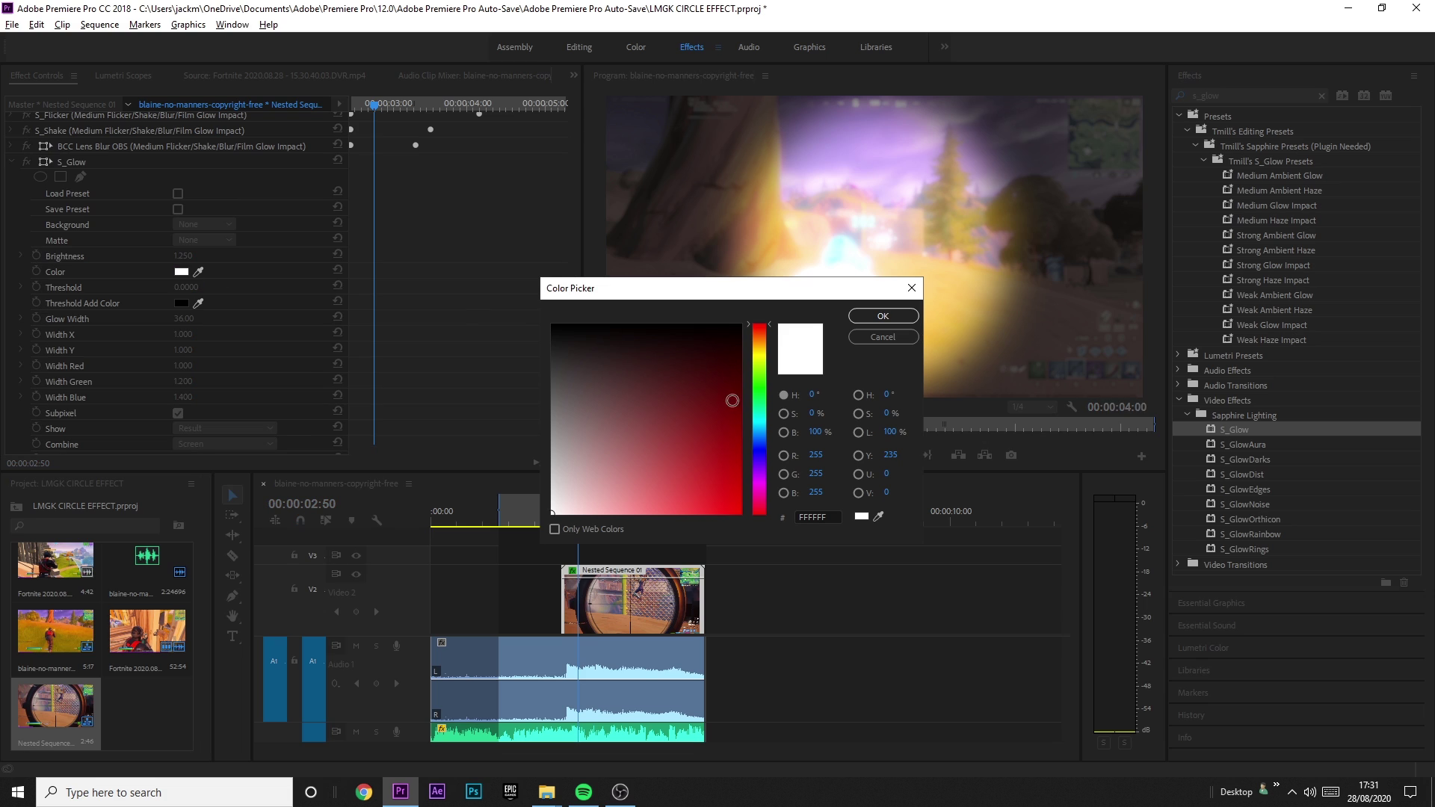
{"action": "left_click", "coordinate": [760, 478]}
{"action": "left_click_drag", "start_coordinate": [703, 420], "coordinate": [740, 515]}
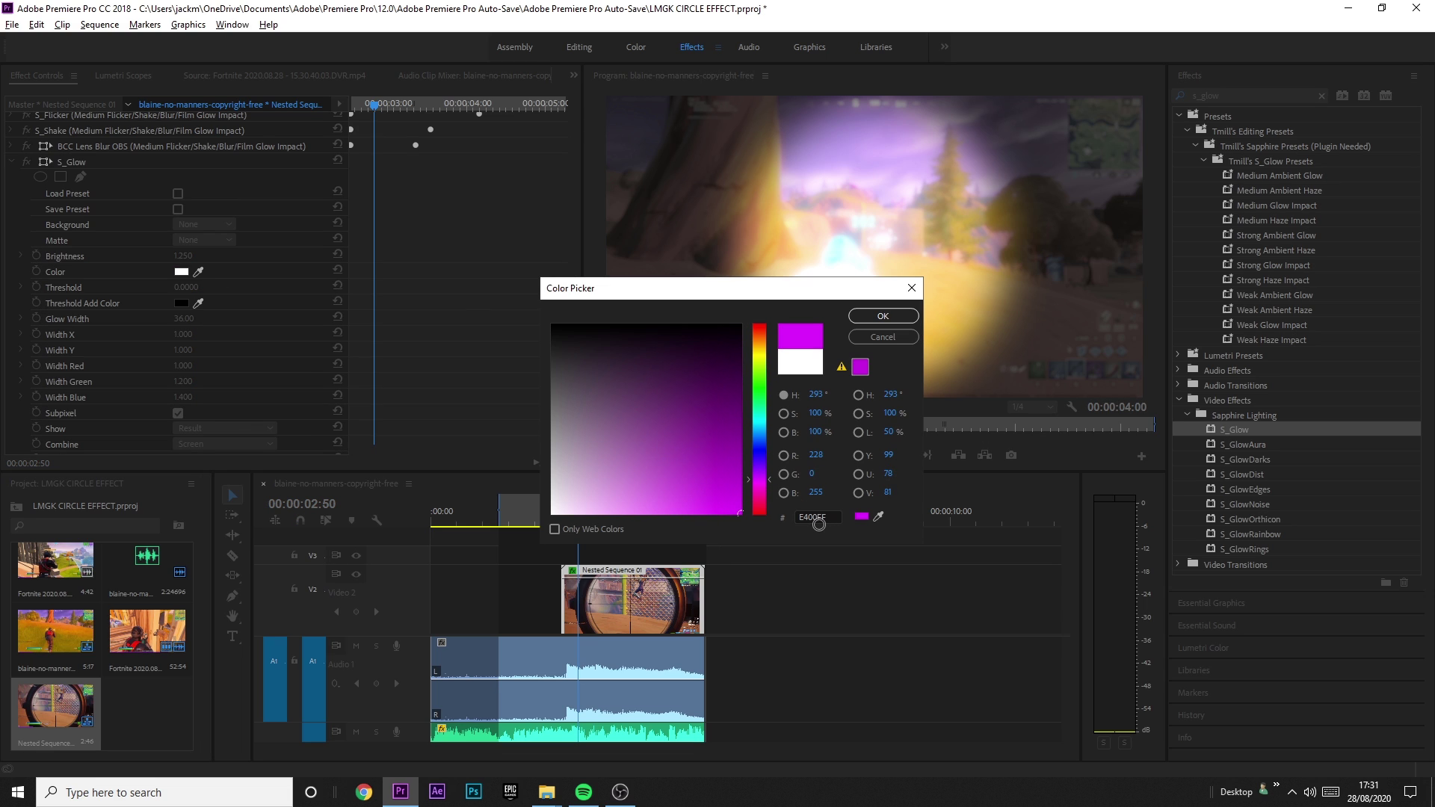
{"action": "left_click", "coordinate": [883, 316]}
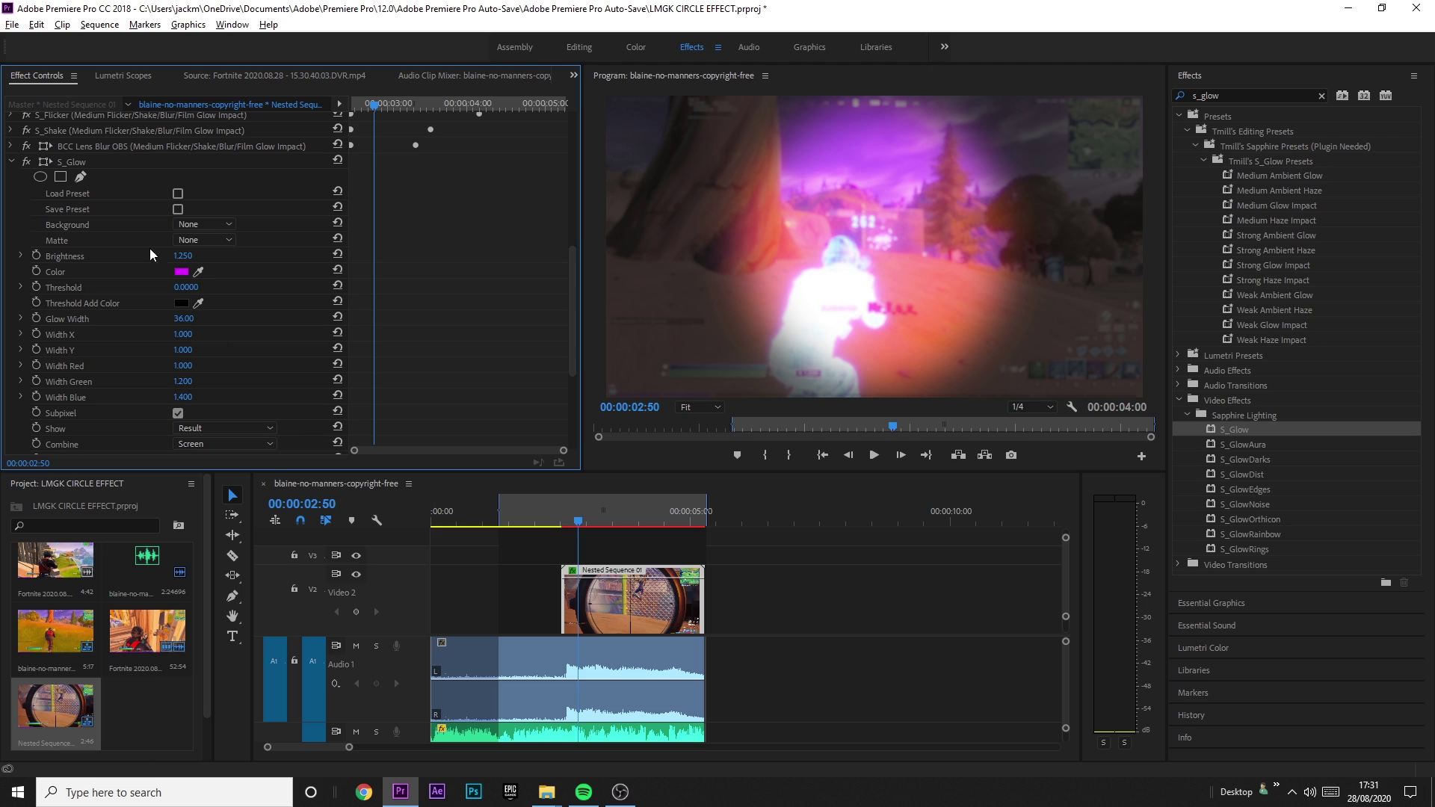
Keyframe the S_Glow Brightness from 1.25 at 00:00:02:59 down to 0, placing the end keyframe shortly after the four-second mark
{"action": "left_click", "coordinate": [585, 518]}
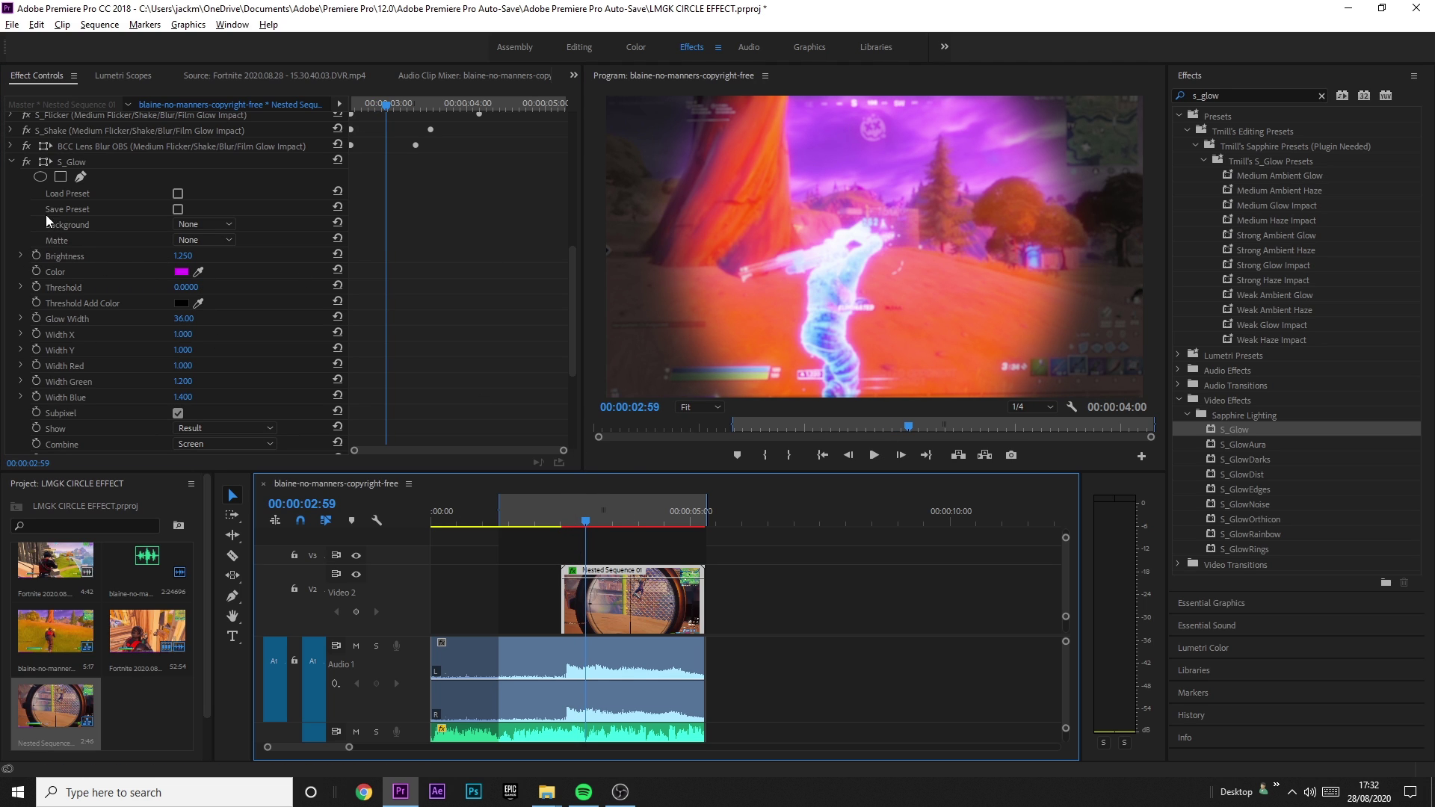
{"action": "left_click", "coordinate": [36, 255]}
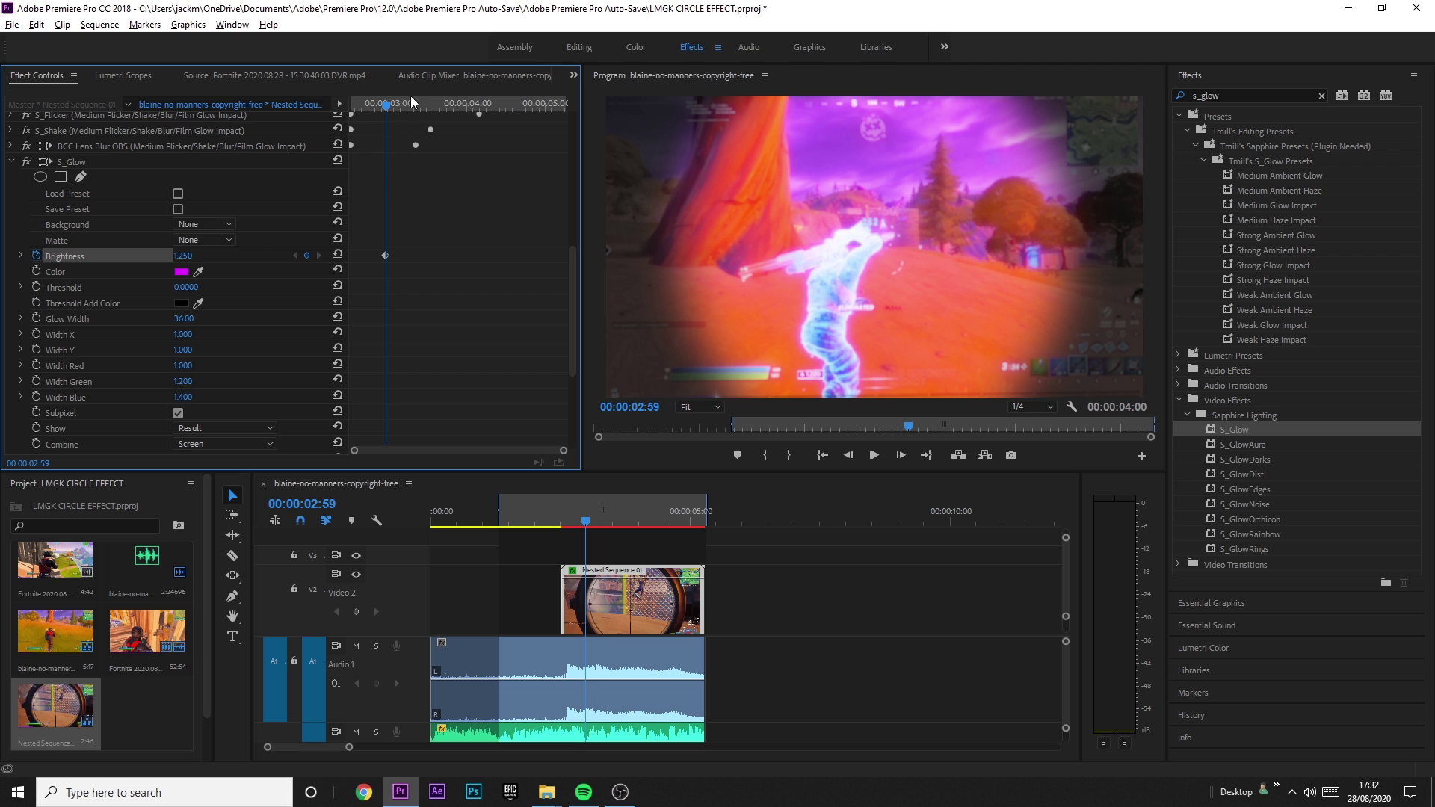
{"action": "left_click", "coordinate": [405, 104]}
{"action": "left_click_drag", "start_coordinate": [408, 114], "coordinate": [464, 112]}
{"action": "left_click", "coordinate": [184, 255]}
{"action": "type", "text": "0"}
{"action": "key", "text": "Return"}
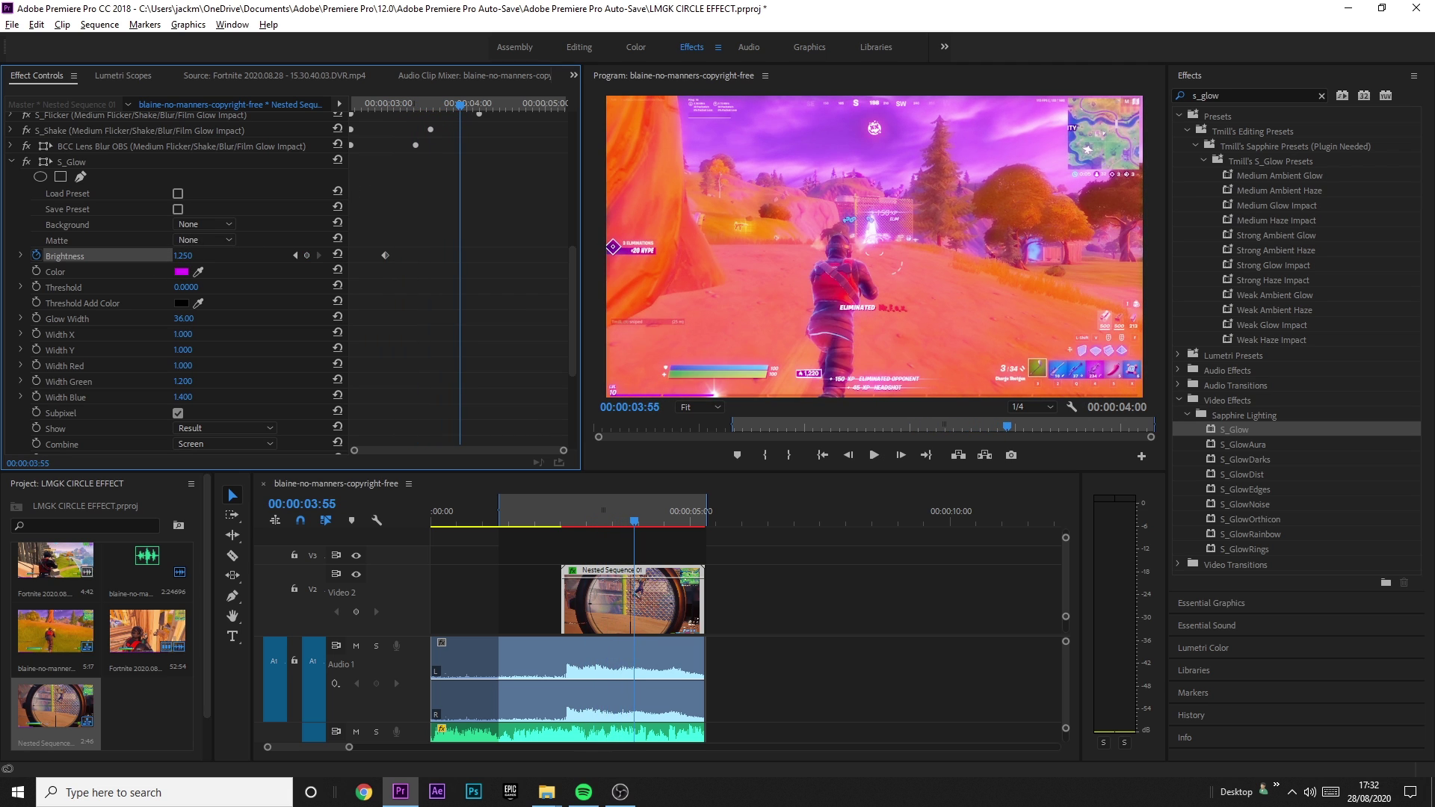
{"action": "left_click_drag", "start_coordinate": [458, 255], "coordinate": [490, 255]}
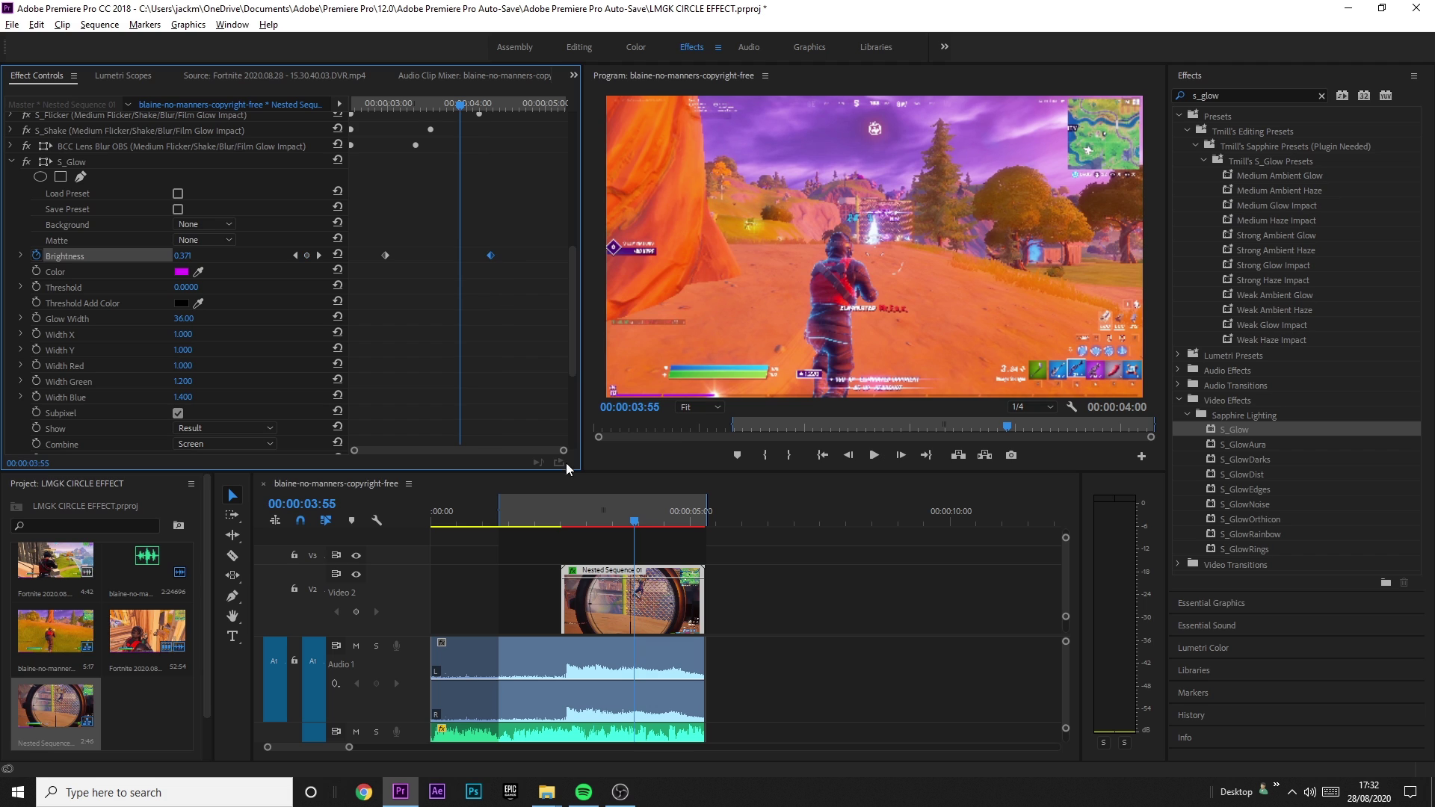
Fit the whole edit in the timeline and return the playhead to the start of the sequence for playback
{"action": "key", "text": "minus"}
{"action": "key", "text": "minus"}
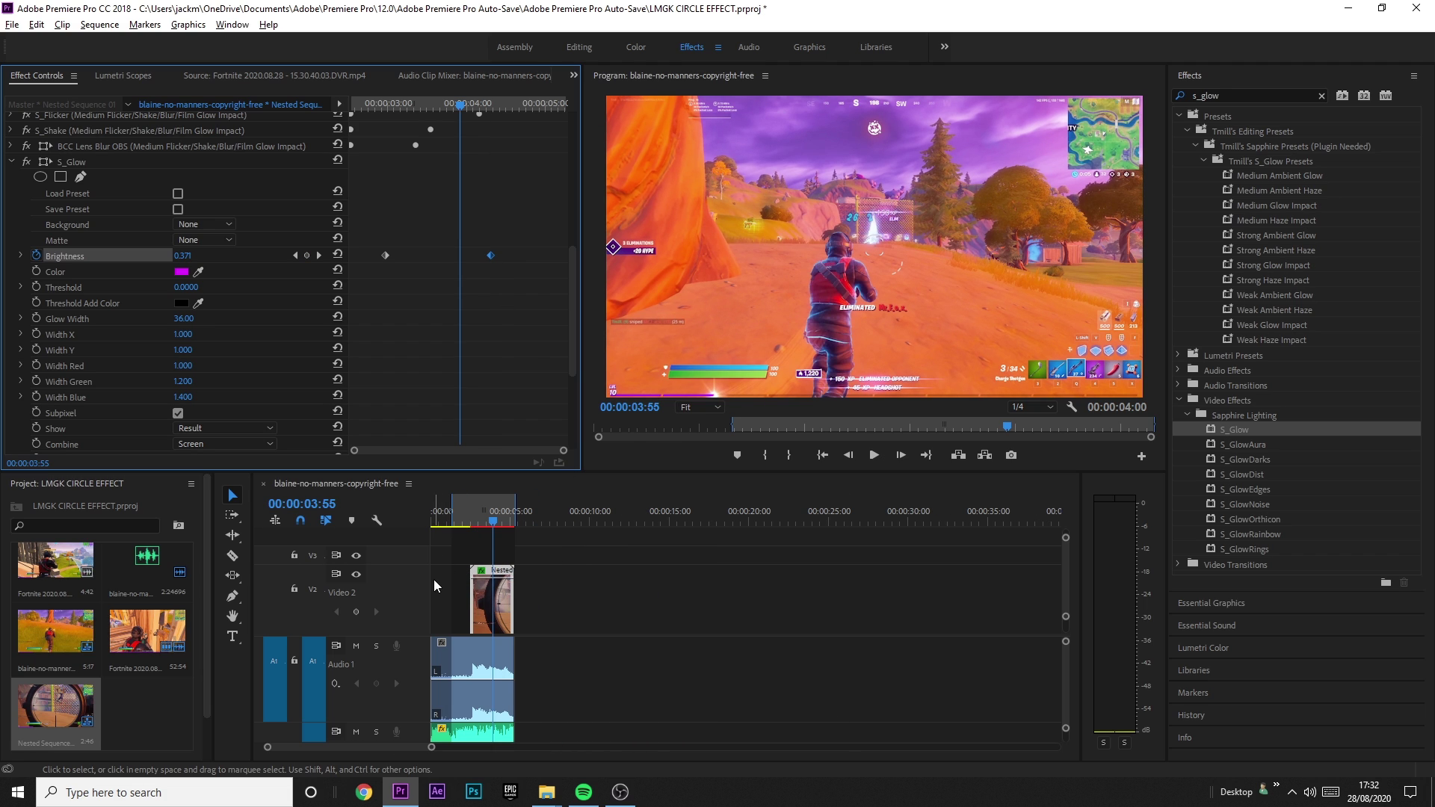
{"action": "key", "text": "equal"}
{"action": "key", "text": "equal"}
{"action": "key", "text": "equal"}
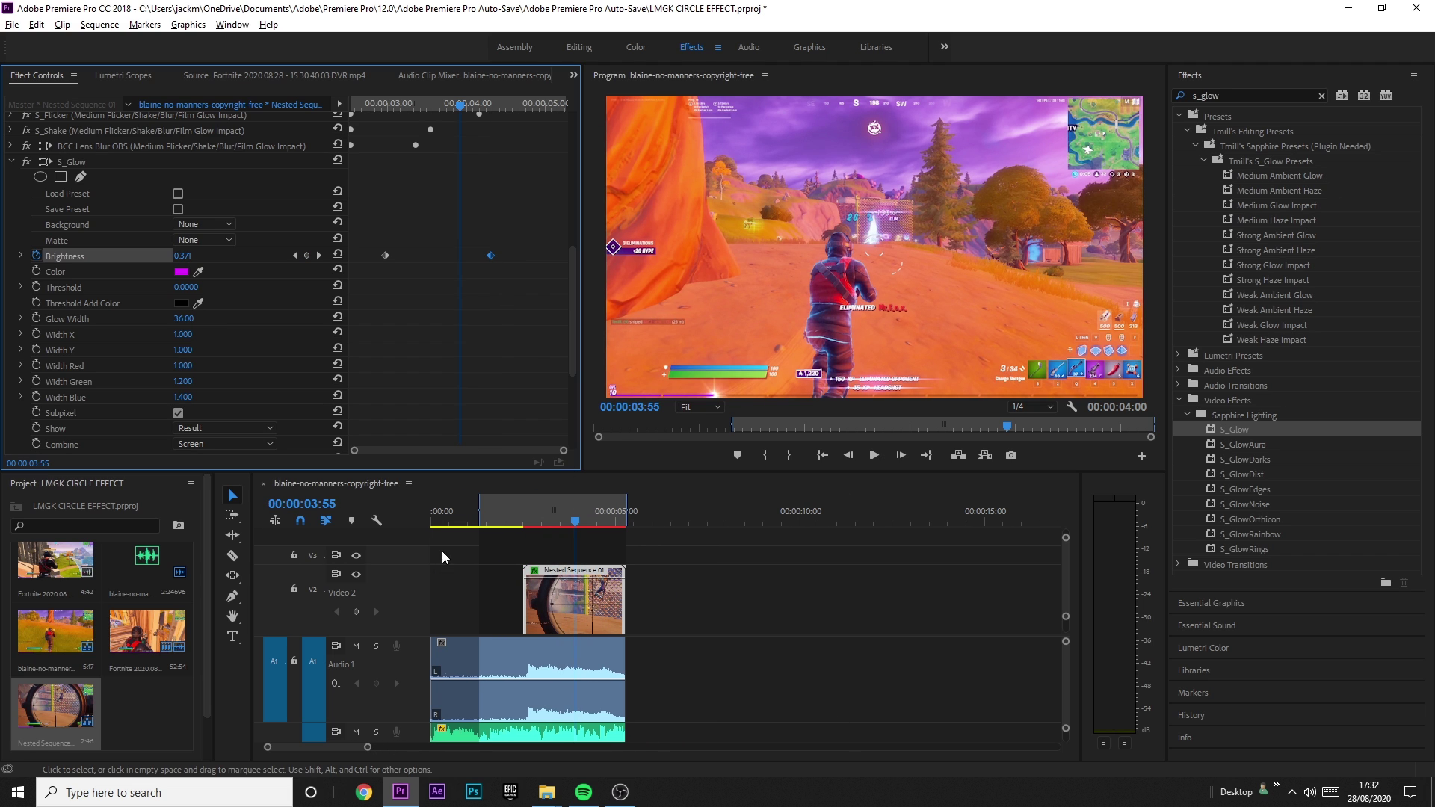
{"action": "left_click", "coordinate": [388, 527]}
{"action": "key", "text": "Home"}
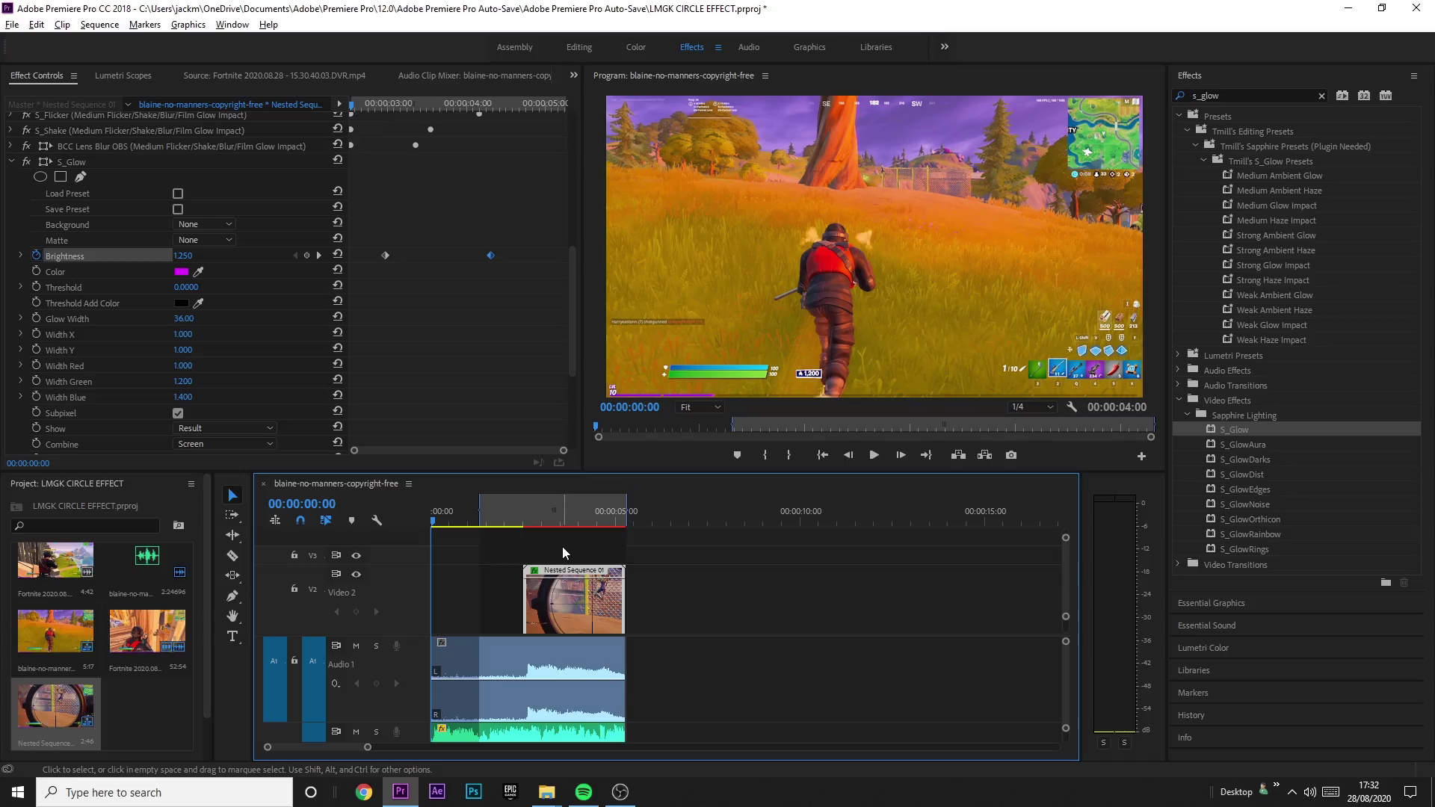